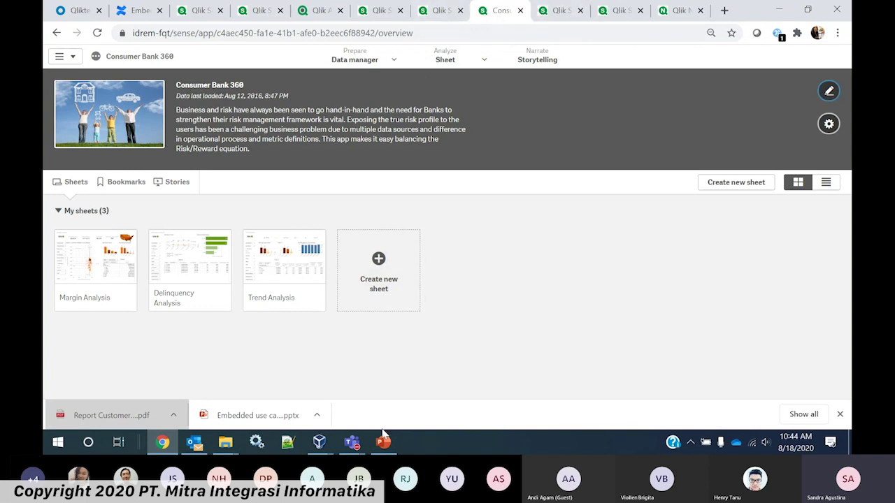
Step: Switch to Microsoft Teams, open the Qlik Insight Bot chat and greet the bot with "hi"
mouse_move(353, 446)
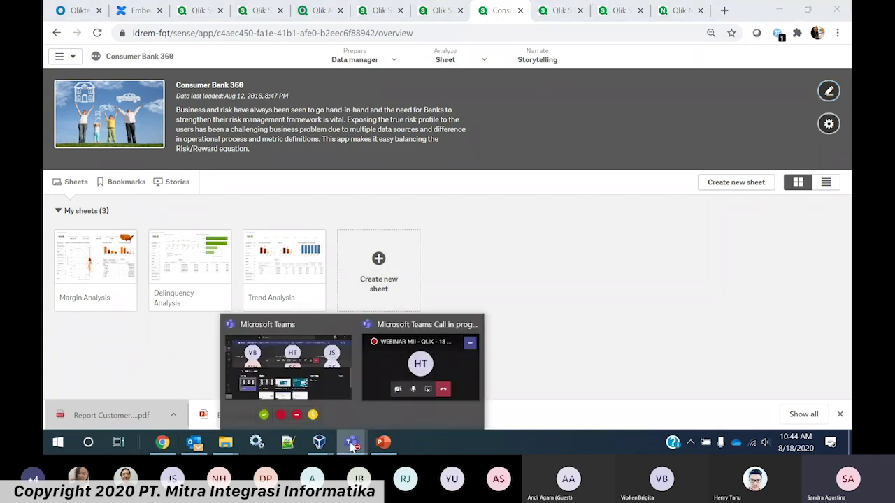
click(325, 370)
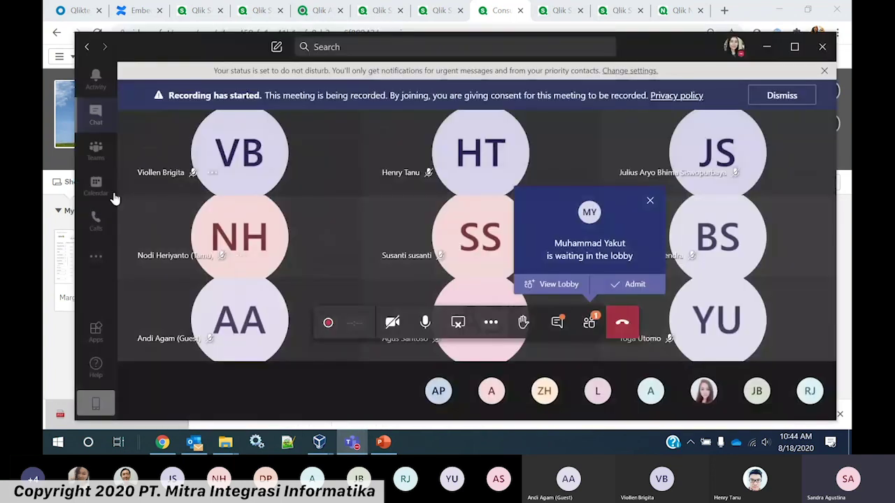
click(97, 117)
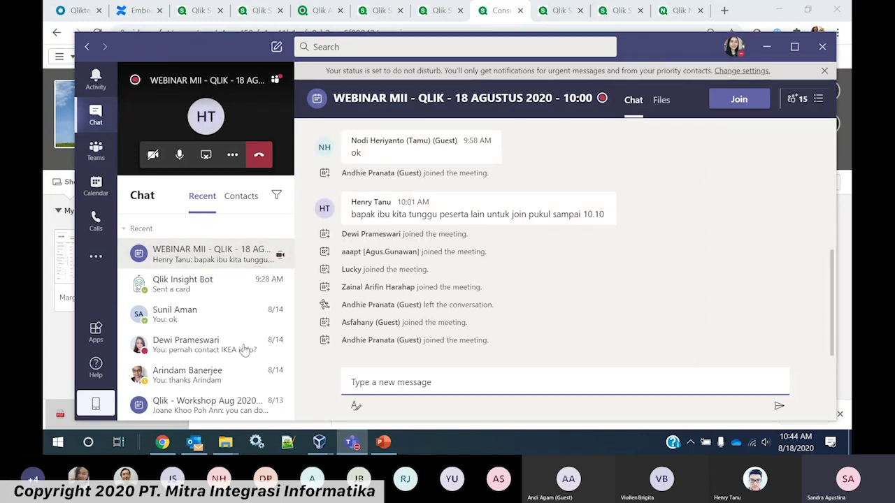
click(230, 285)
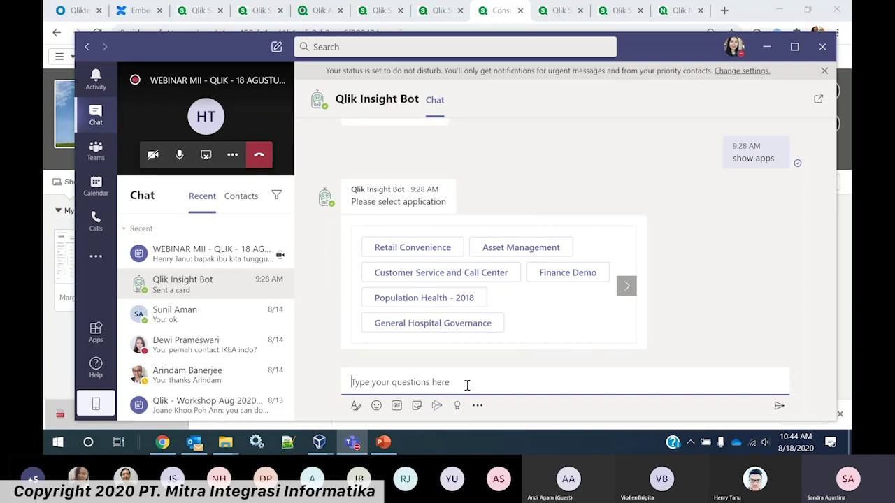
text(hi)
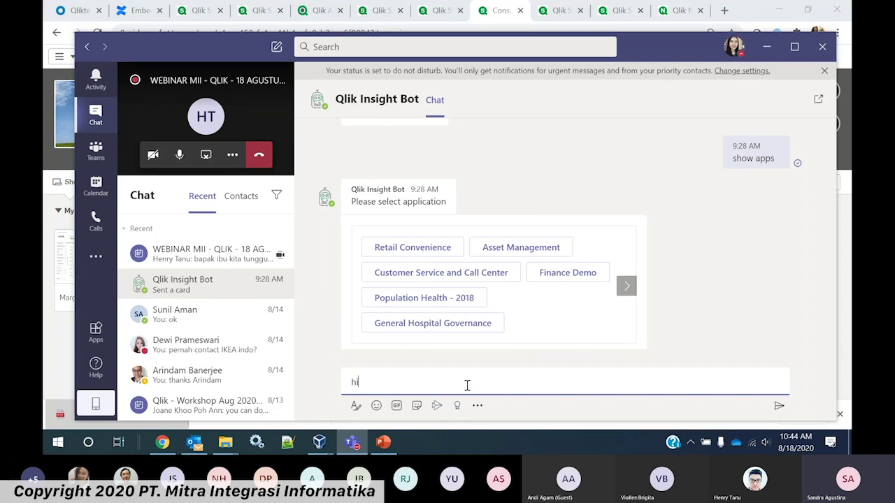
key(Return)
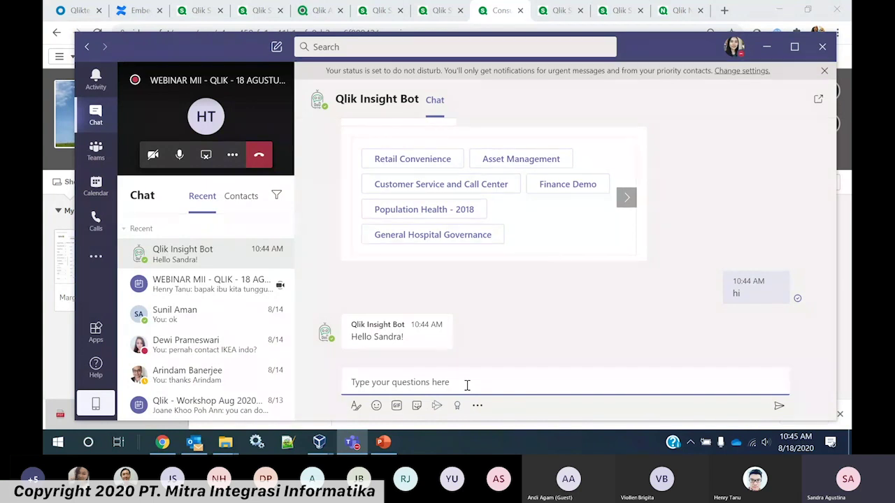
Step: Ask the bot to "show apps" and select the Retail Convenience application
text(show apps)
key(Return)
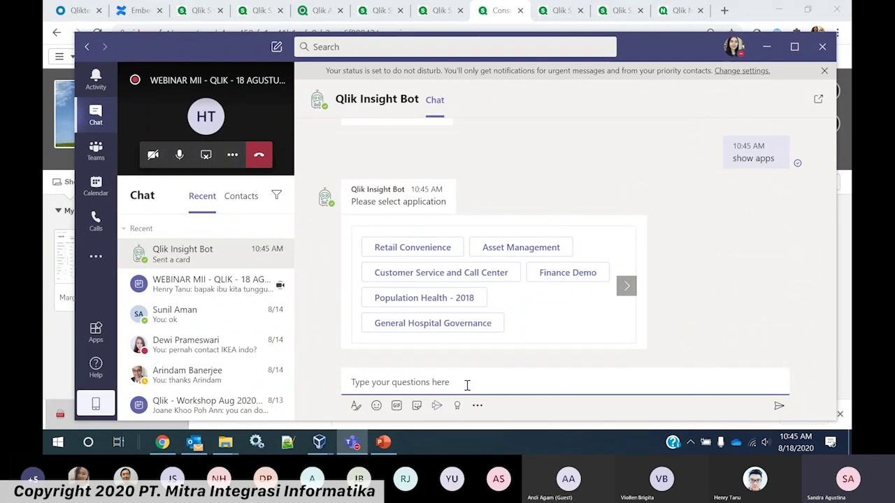
click(433, 253)
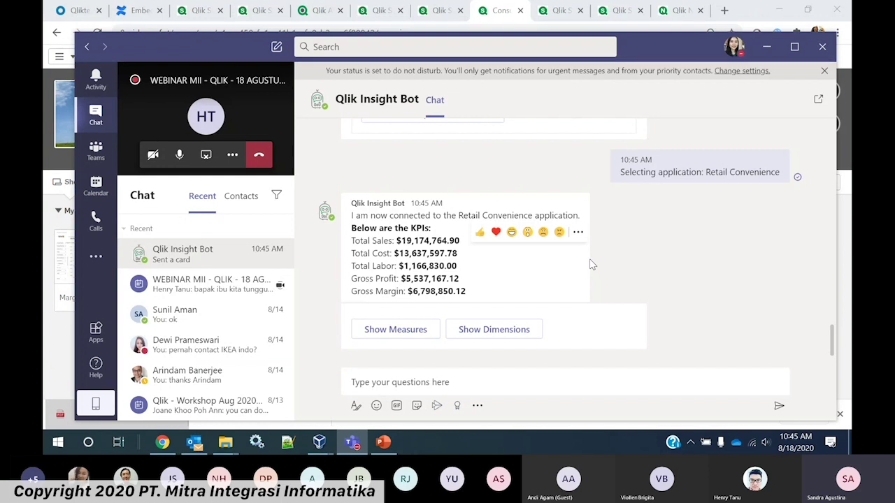
Step: Send the bot the question "show sales by country"
click(461, 382)
text(show sa)
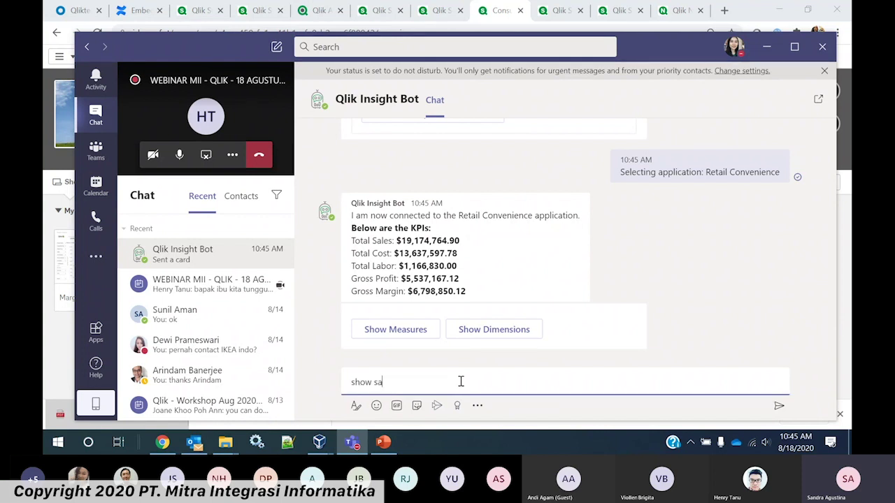
text(les by country)
key(Return)
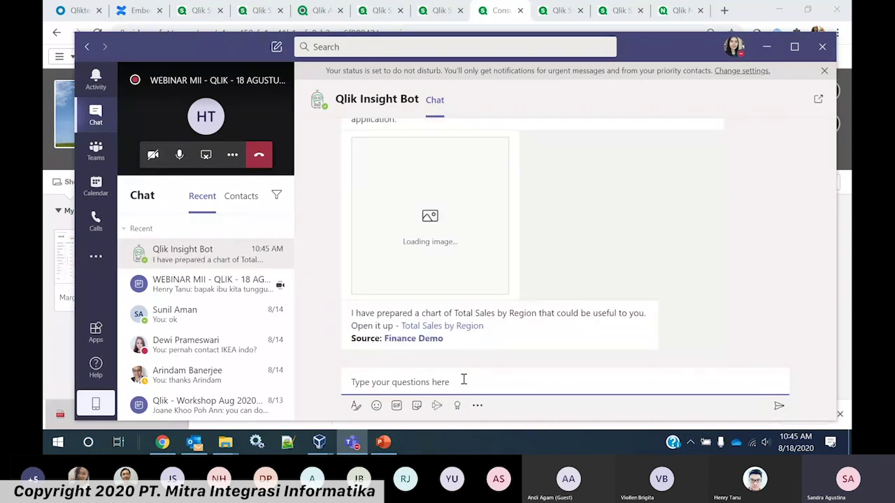
Step: View the bot's sales chart enlarged, close it, and open the Finance Demo source link
mouse_move(492, 340)
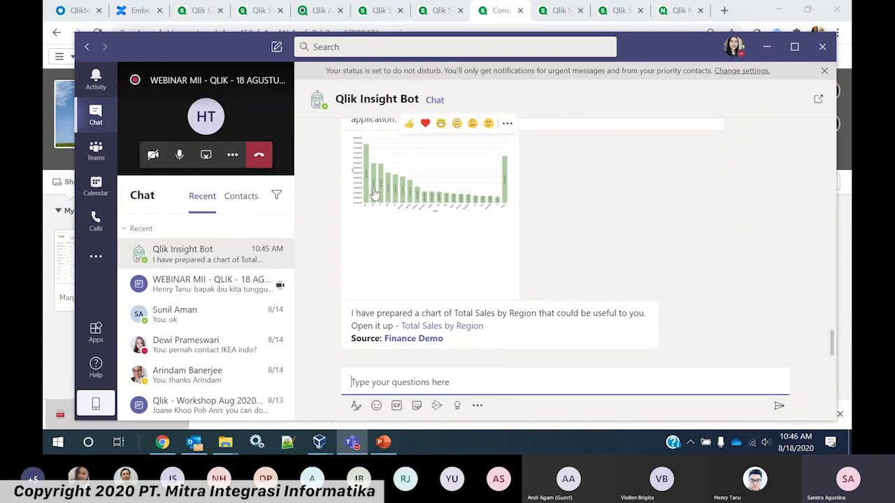
click(428, 190)
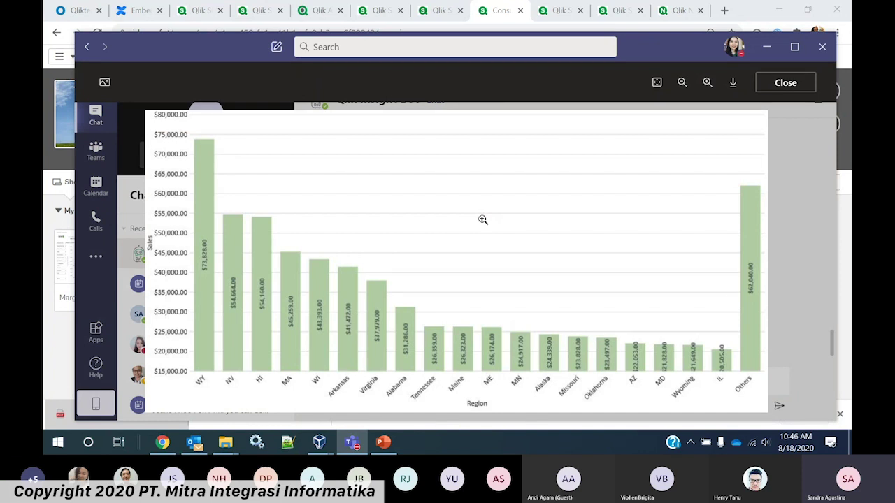
key(Escape)
click(432, 339)
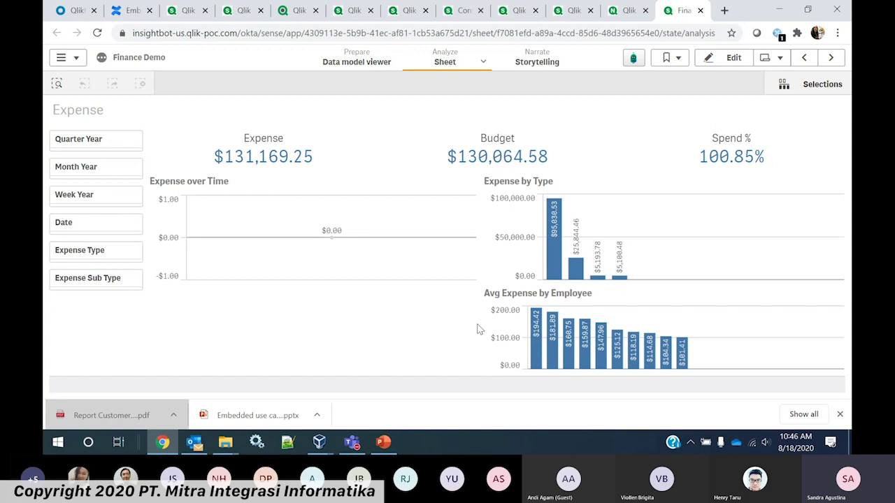
Step: Return to the Qlik Insight Bot chat in Teams and request the chart by sending "email me"
key(alt+Tab)
click(458, 381)
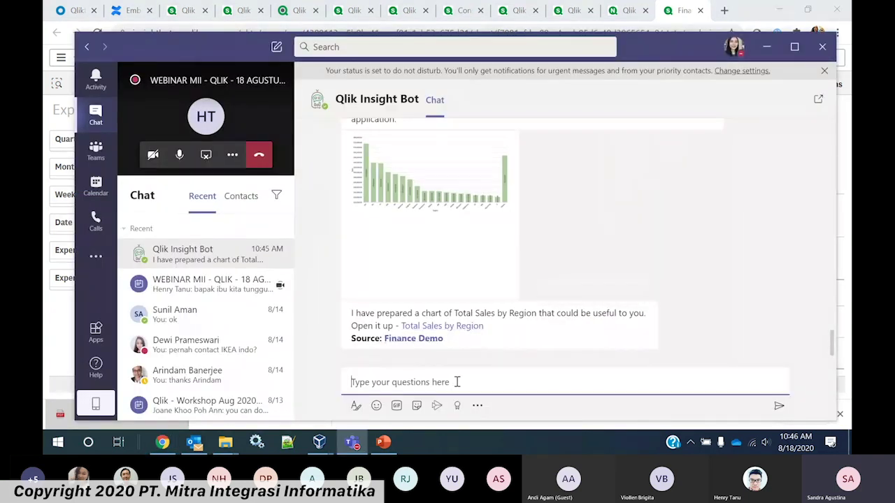
text(sho)
key(BackSpace)
key(BackSpace)
key(BackSpace)
text(email me)
key(Return)
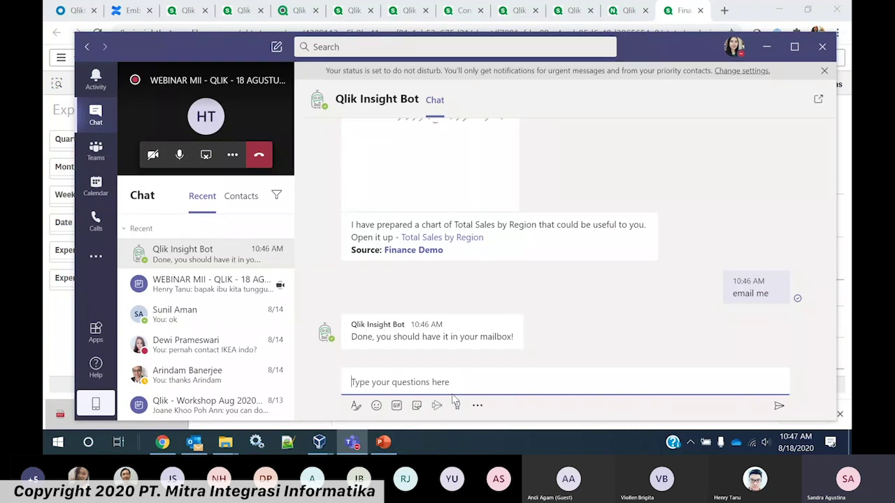
Step: Switch to Outlook, read the "show sales by country" email down to its chart, and return to Teams
click(195, 441)
click(258, 178)
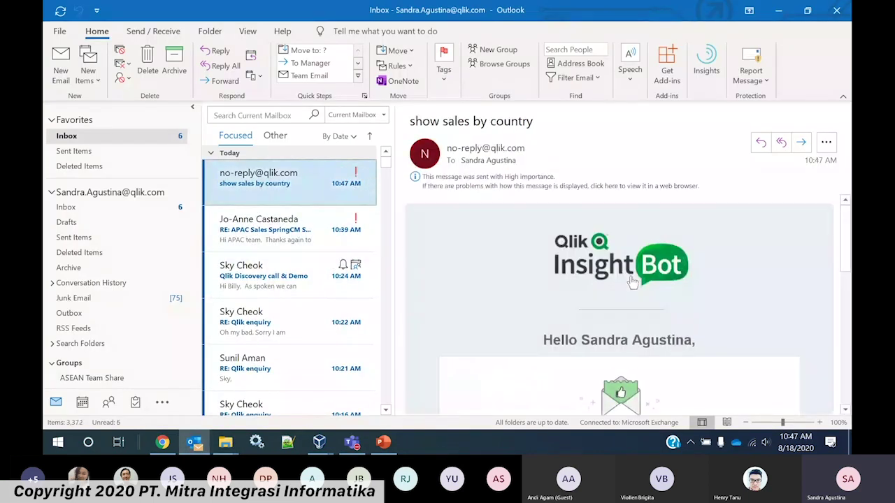
scroll(628, 289, down, 5)
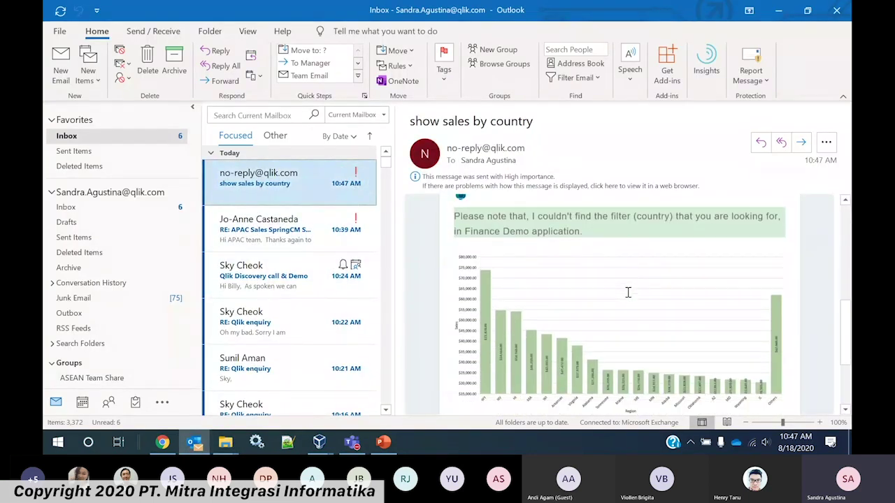
key(alt+Tab)
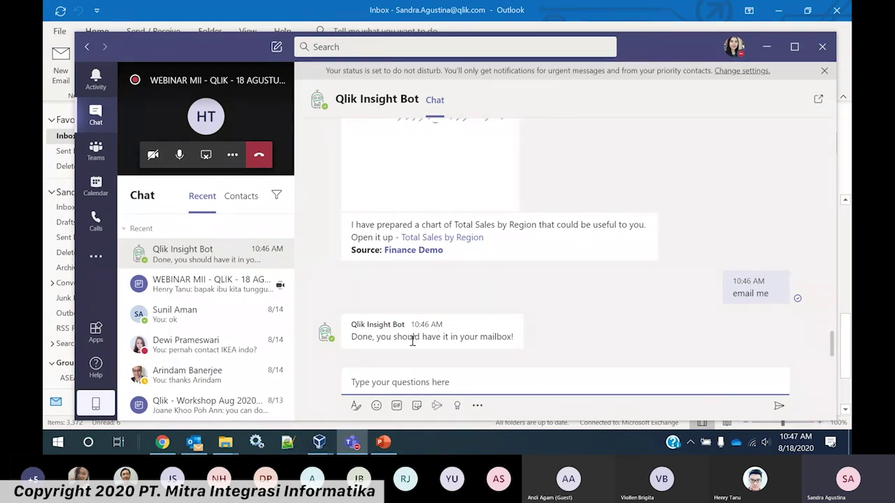
Step: Switch to Chrome and log back in on the expired Qlik Sense pages, including the one next to Qlik Alerting
click(162, 444)
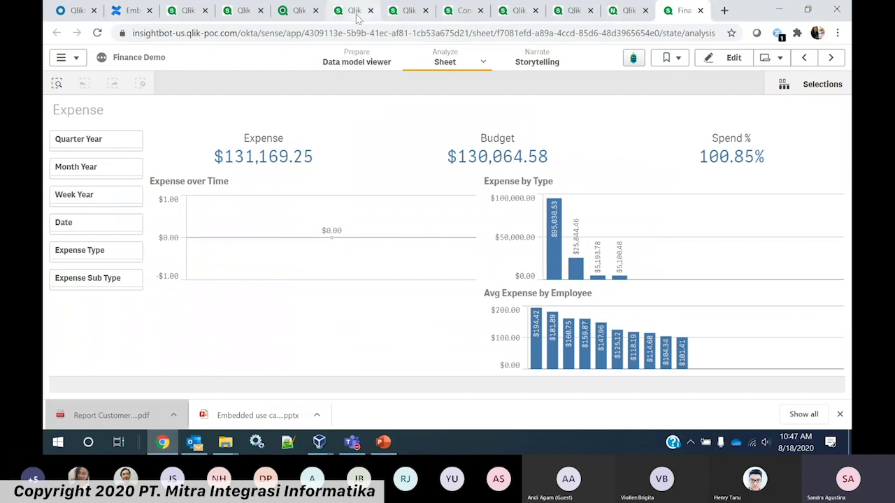
click(356, 12)
click(508, 274)
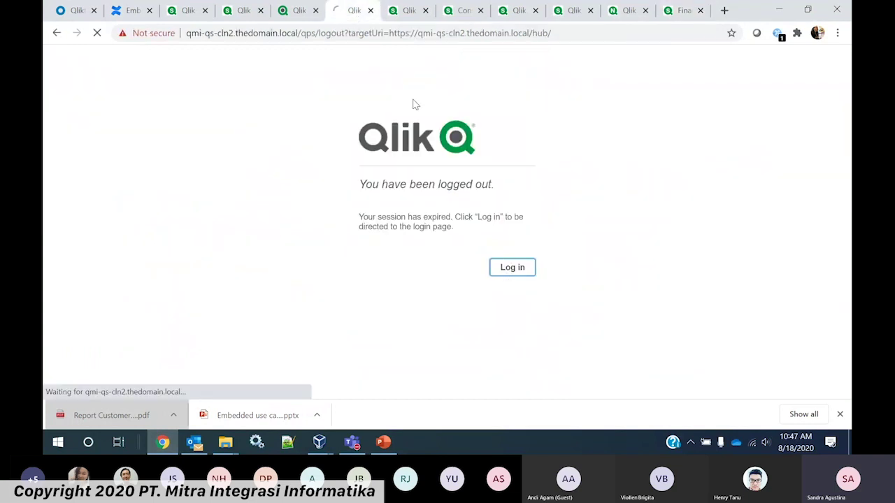
click(307, 14)
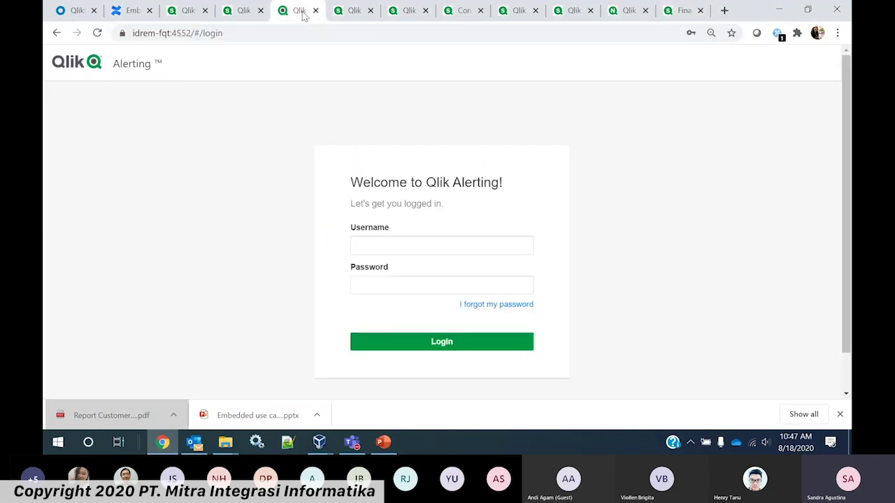
click(239, 14)
click(506, 246)
Step: Sign in to Qlik Alerting with the account username and password
click(292, 13)
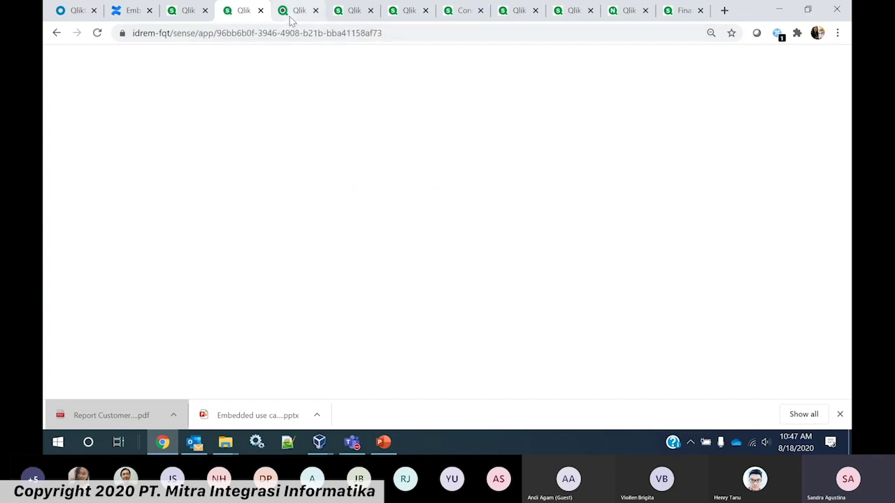
click(373, 250)
text(fqt)
key(Tab)
text(*******)
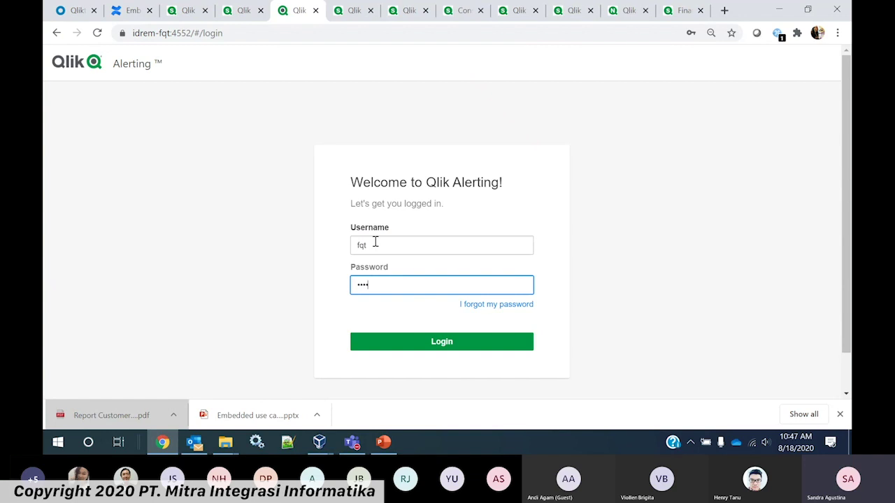
key(Return)
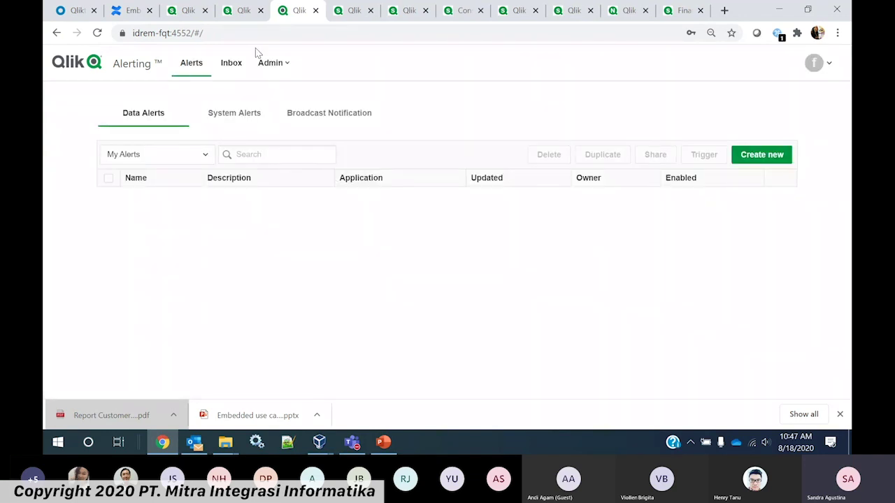
Step: Open the Overview sheet of the Loan Analysis app
click(239, 12)
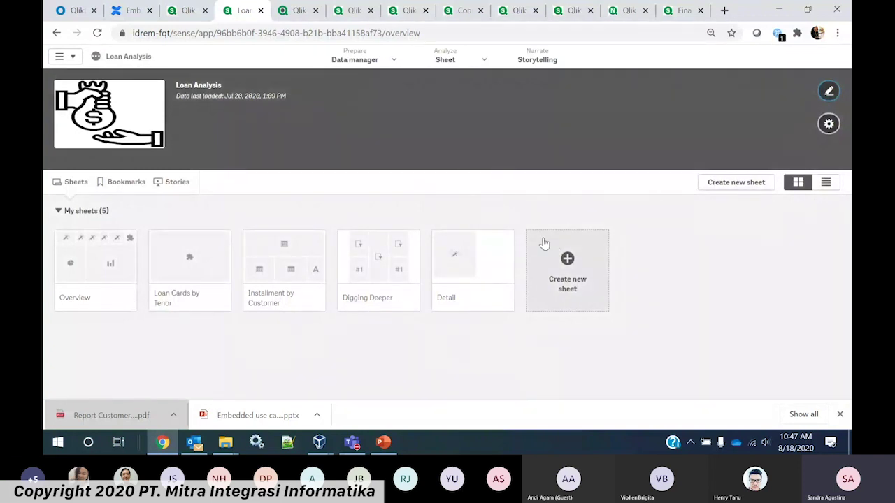
click(122, 278)
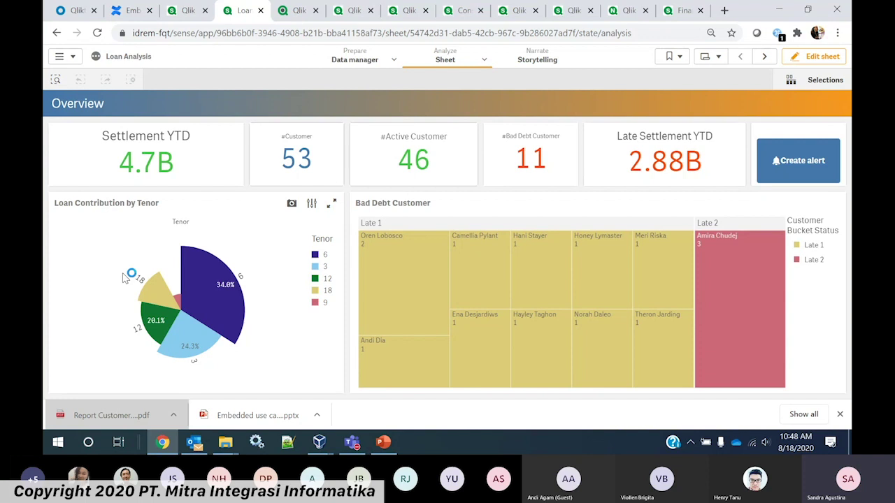
Step: Create an alert from the Overview sheet named "Bad Debt Customer" and proceed to its data selection
click(786, 162)
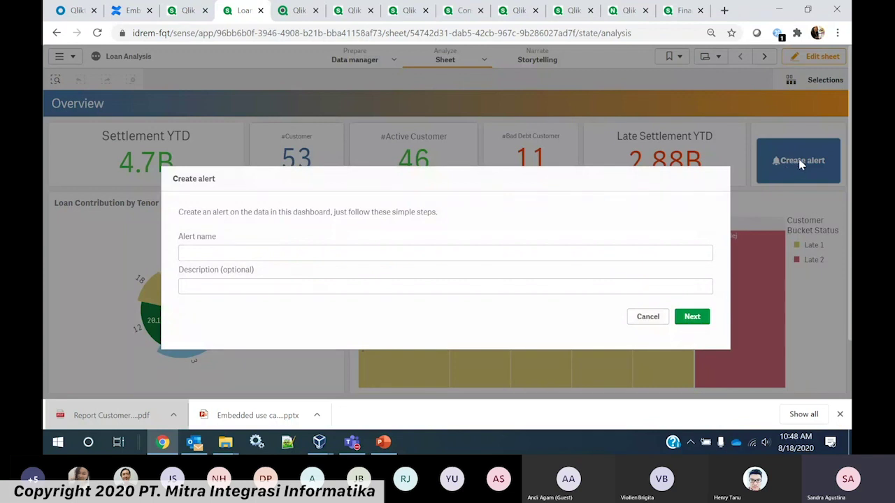
click(315, 253)
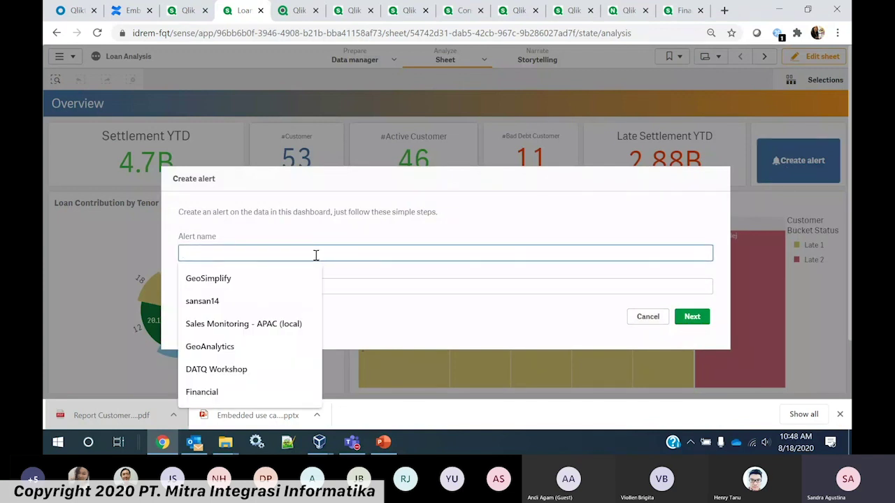
text(Bd)
key(BackSpace)
text(ad)
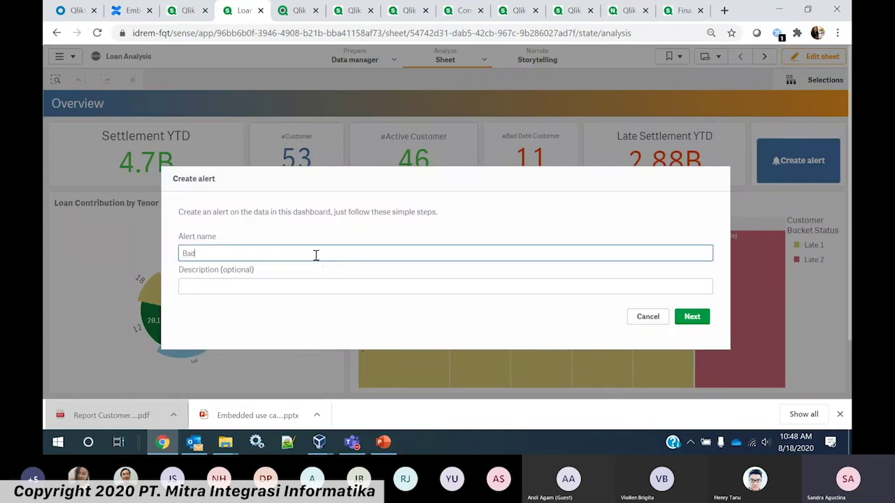
text( Debt Customer)
click(687, 316)
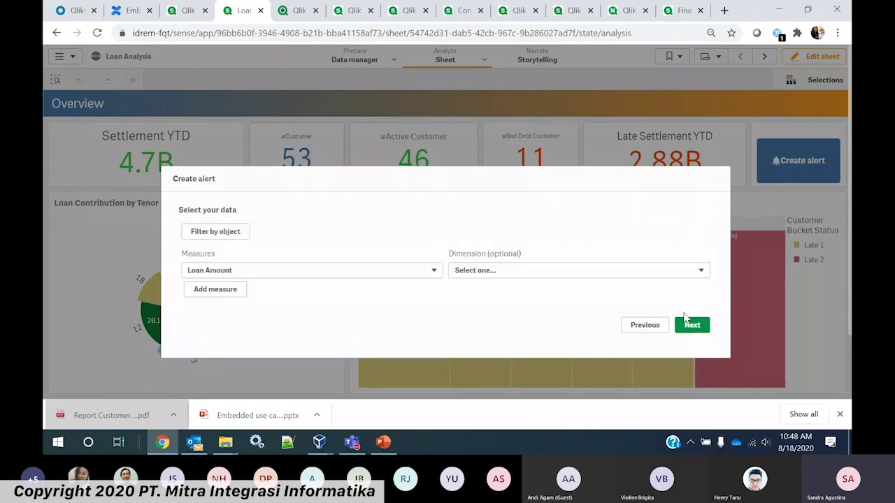
Step: Add #Bad Debt Customer as the alert's measure
click(320, 273)
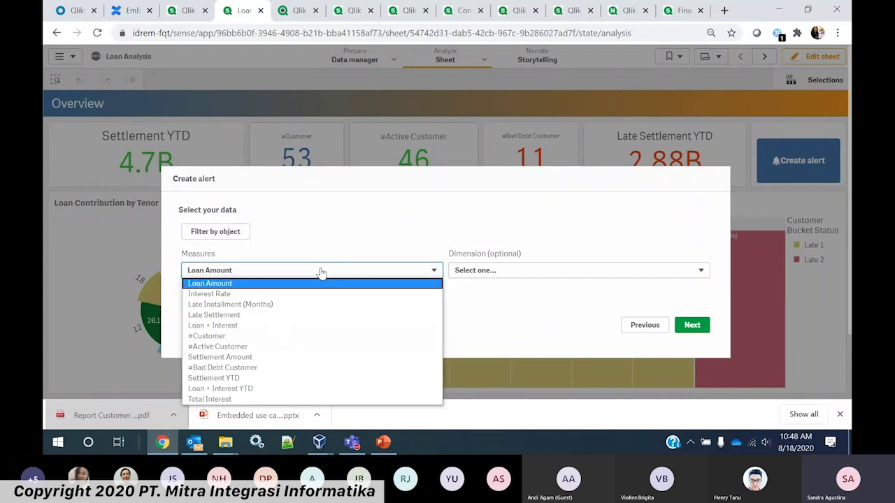
click(249, 367)
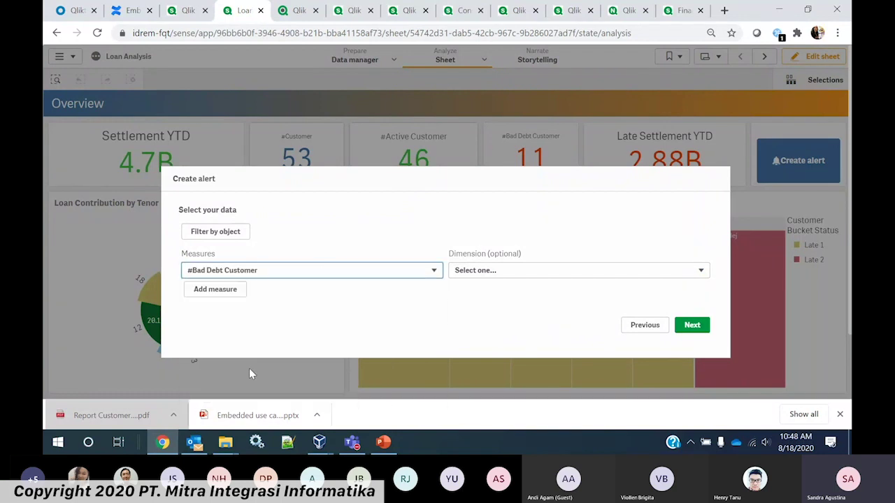
click(204, 290)
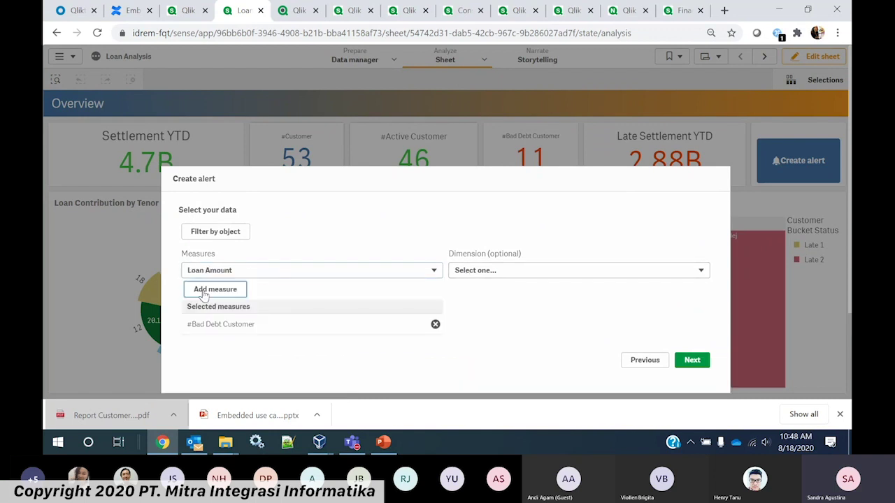
Step: Proceed to the alert conditions and set the manual comparison value for #Bad Debt Customer to 10
click(691, 360)
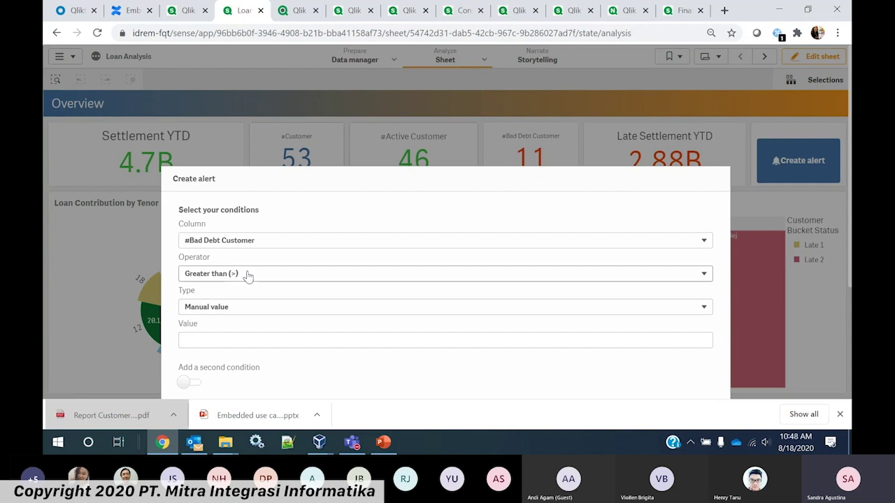
click(216, 339)
text(10)
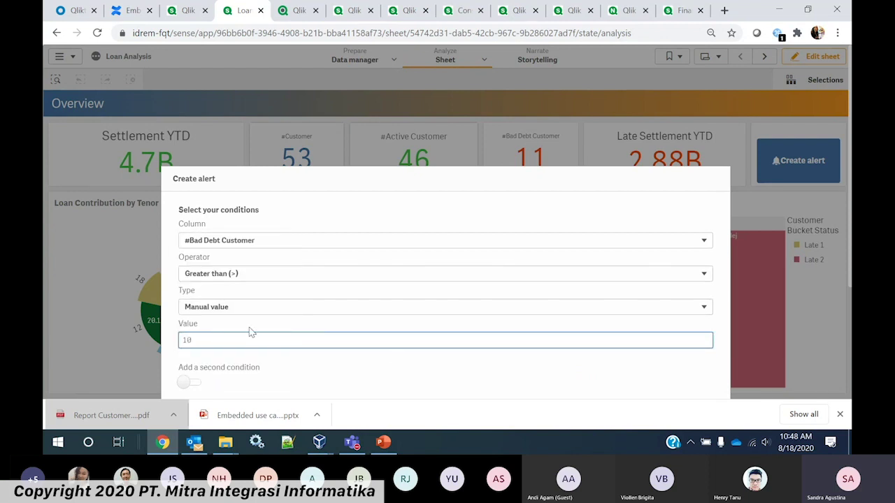
Step: Proceed to the final settings and create the alert with frequency Every time and channels All
click(690, 284)
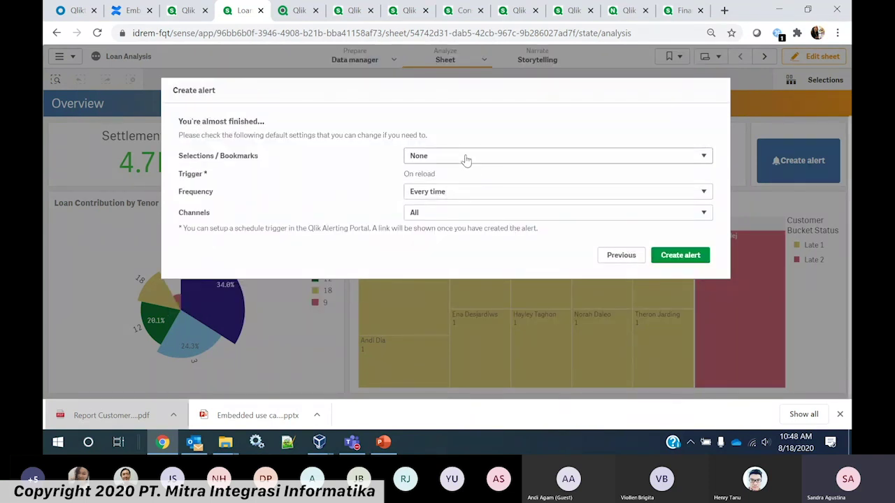
click(458, 197)
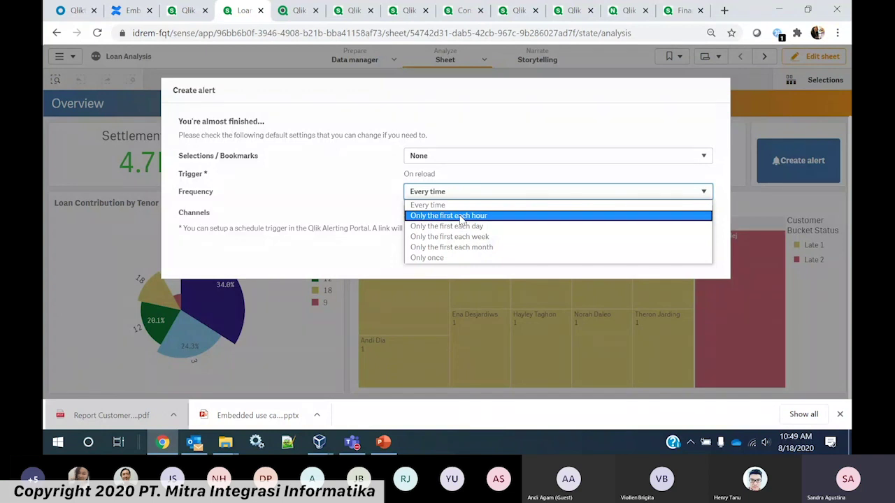
click(350, 254)
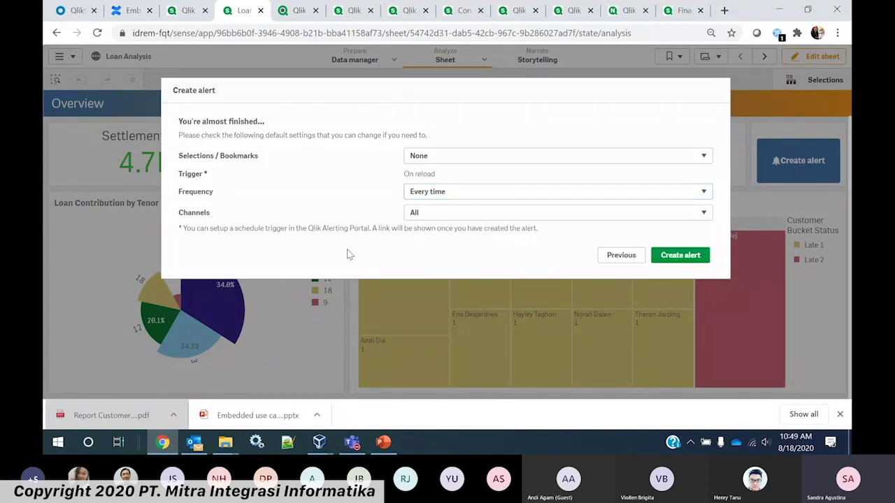
click(452, 212)
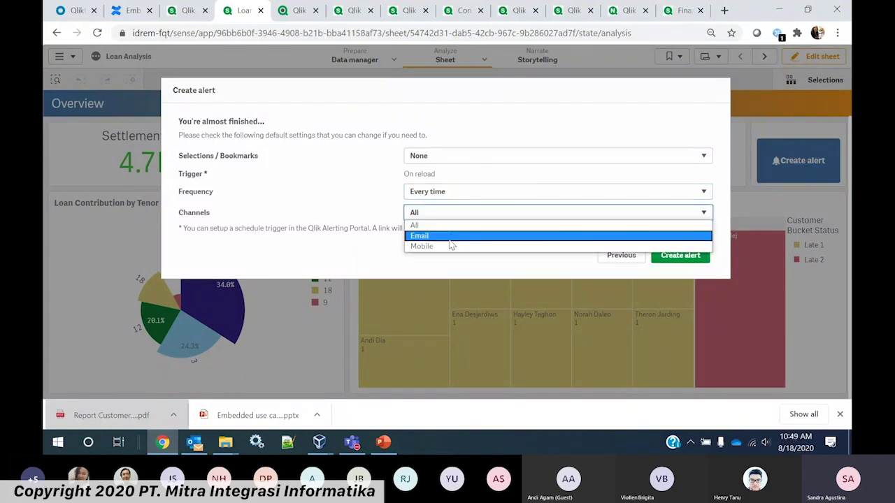
click(360, 258)
click(678, 254)
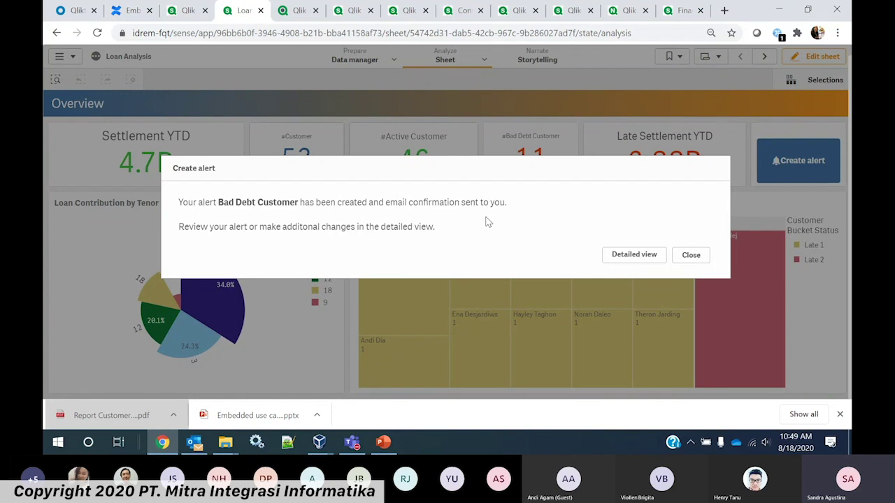
Step: Open the new alert's detailed view and review its data settings, condition and preview
click(622, 256)
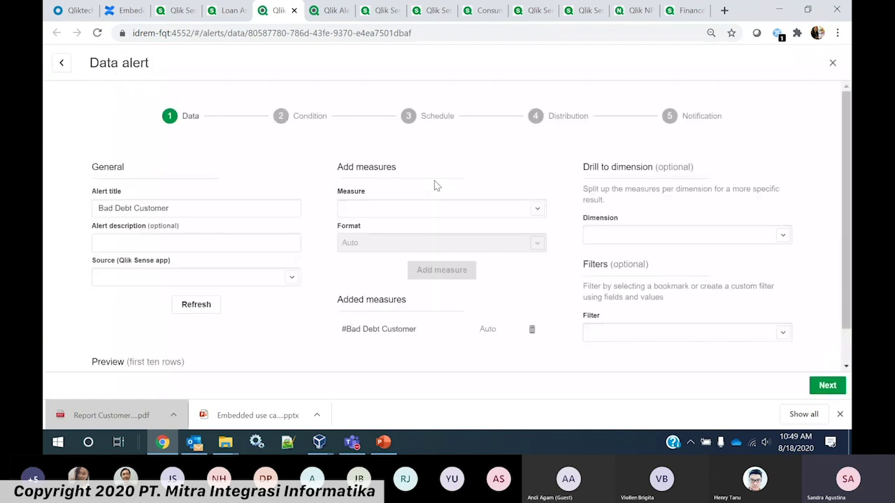
scroll(315, 239, down, 1)
scroll(315, 239, up, 1)
scroll(315, 239, down, 2)
scroll(315, 239, up, 2)
click(294, 119)
scroll(318, 162, down, 2)
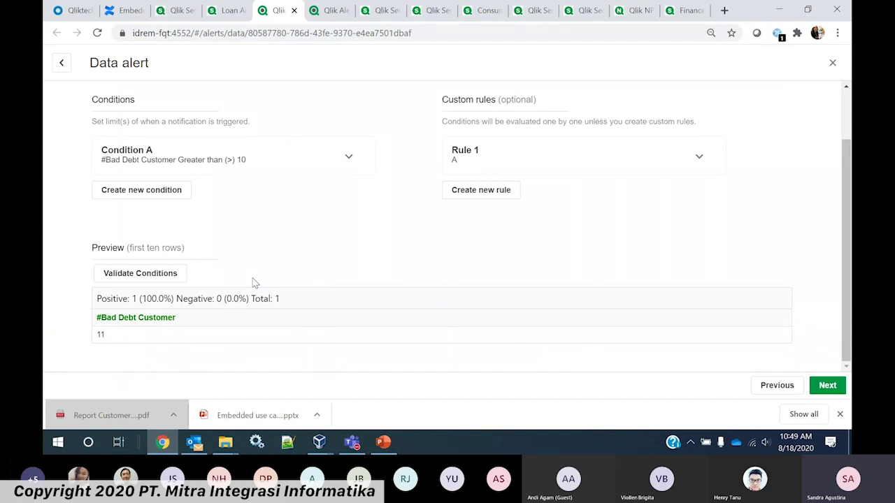
Step: Switch to Outlook to read the Data Alert Created - Bad Debt Customer e-mail, and return to the Loan Analysis sheet in Chrome
click(195, 442)
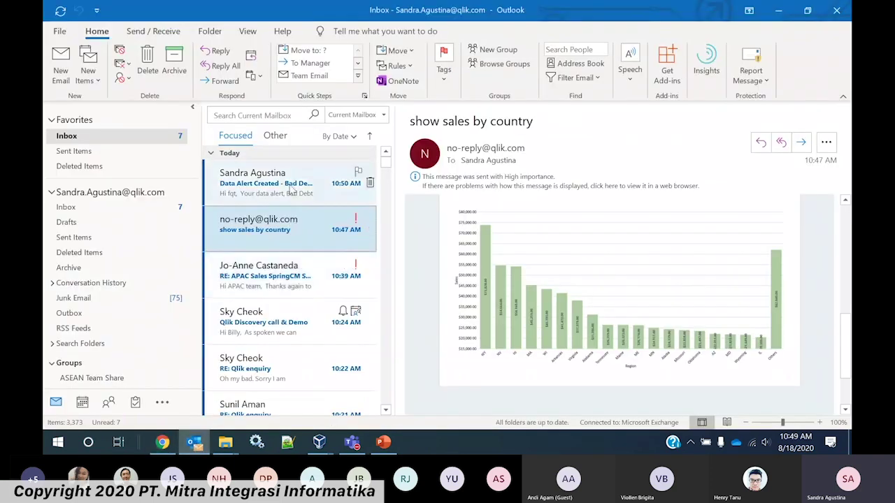
click(292, 187)
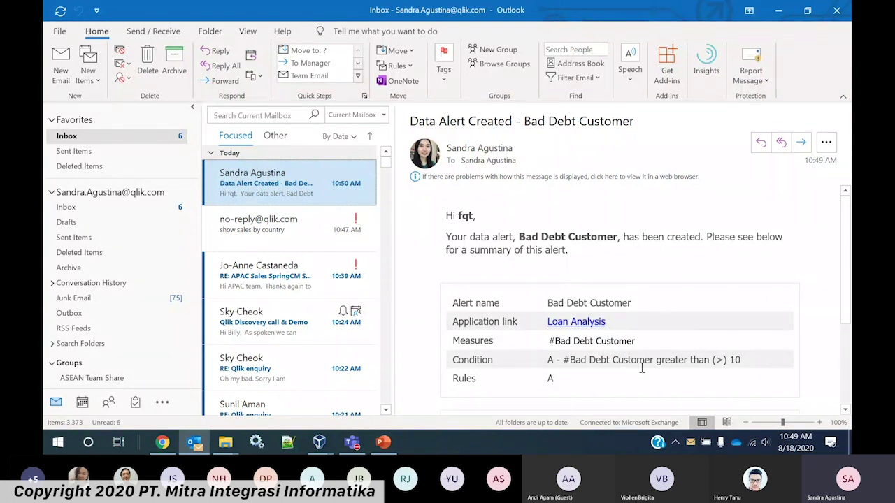
key(alt+Tab)
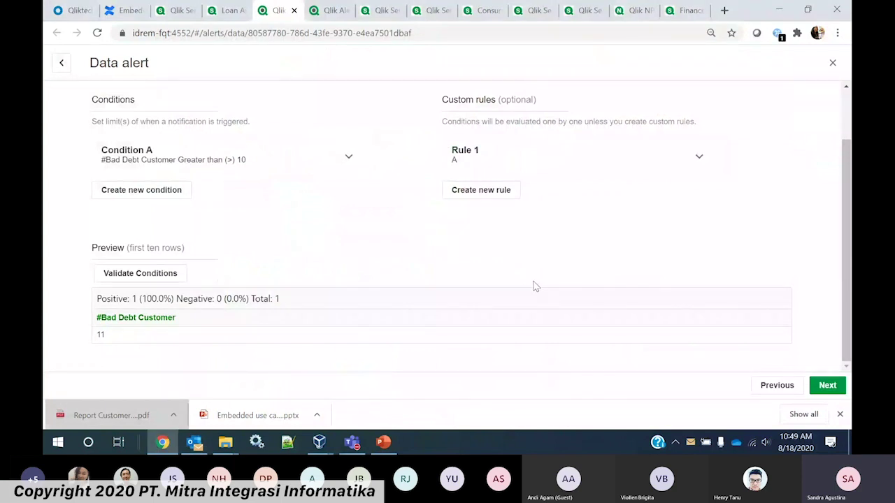
scroll(534, 286, up, 2)
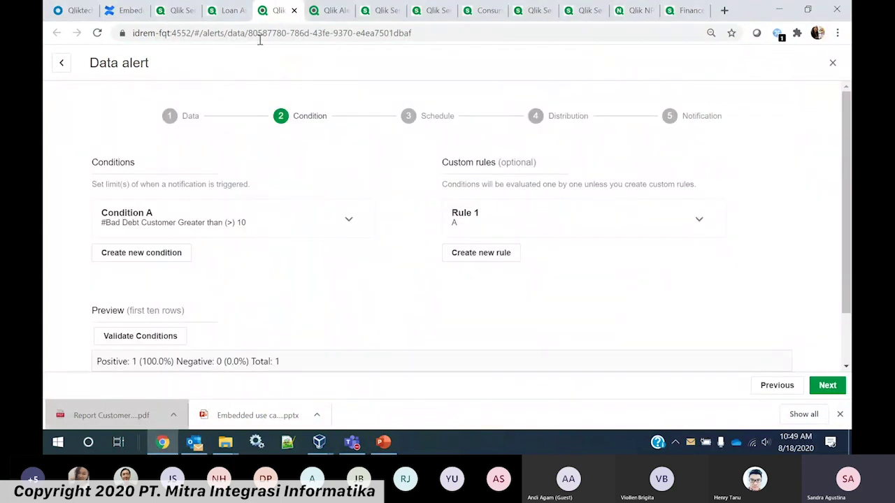
click(227, 10)
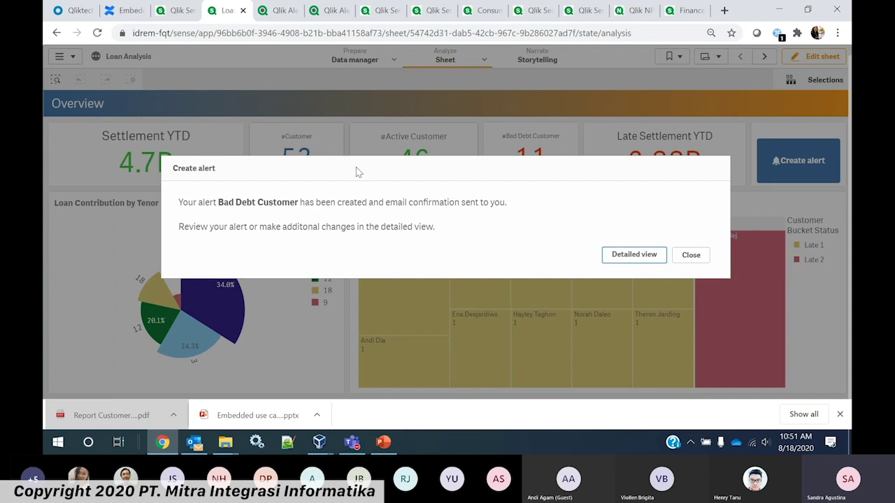
Step: Switch to File Explorer, open the network folder holding the generated PDF reports and display its full path
mouse_move(233, 446)
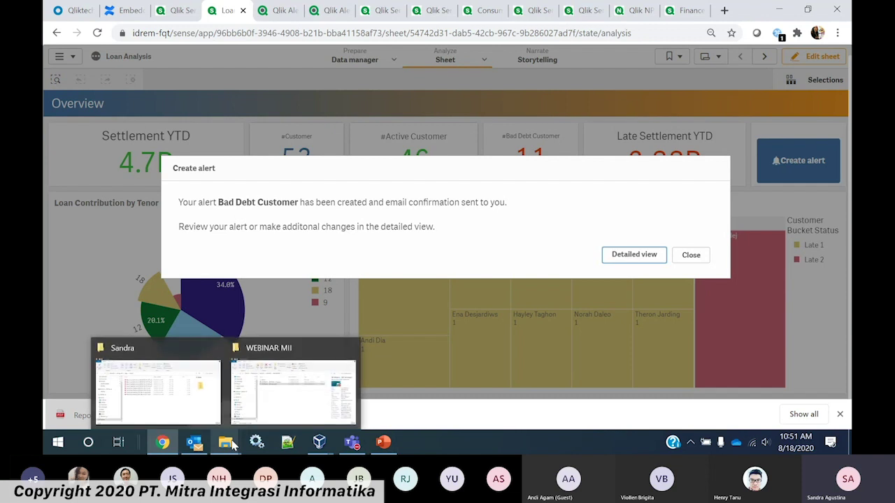
click(158, 388)
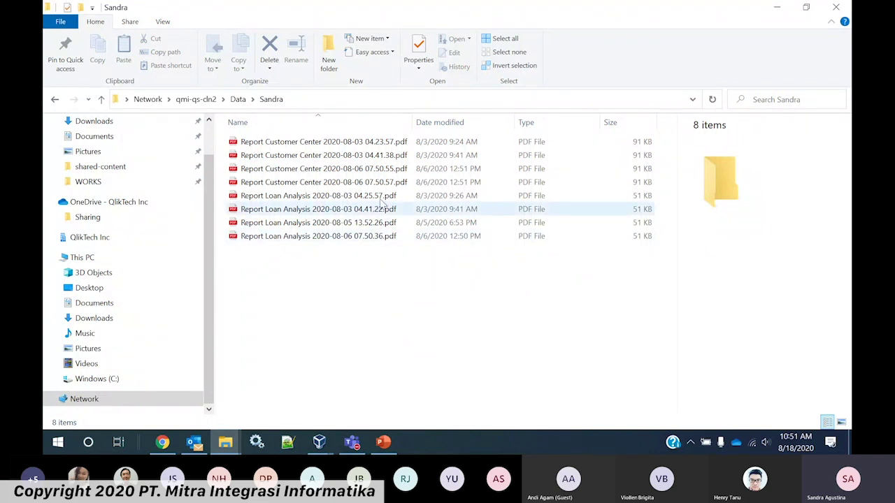
click(347, 99)
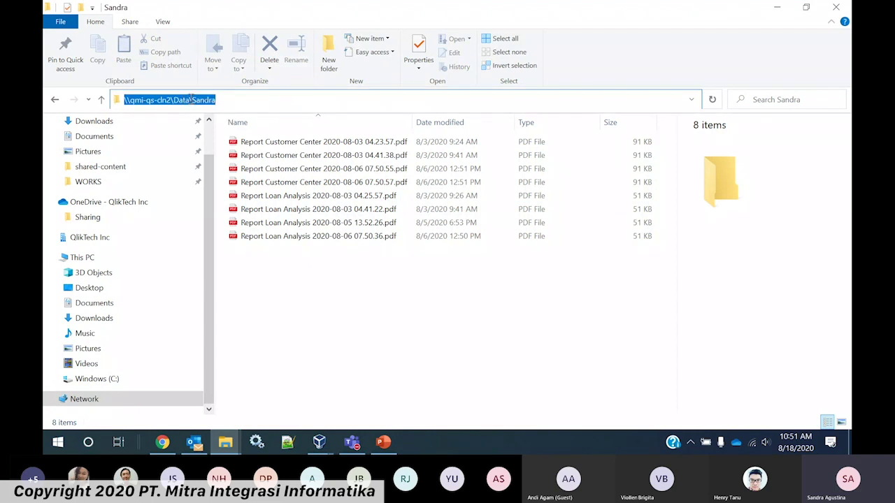
click(224, 101)
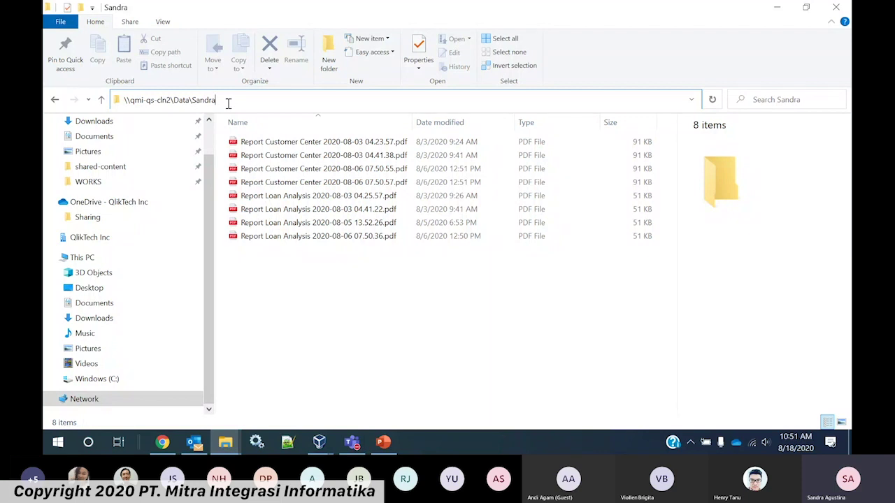
click(349, 307)
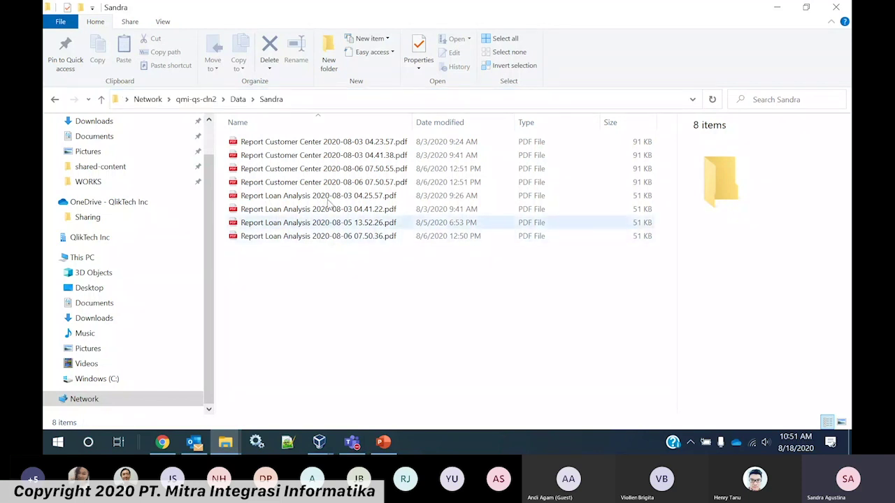
Step: View Report Customer Center 2020-08-03 04.23.57.pdf and close it
double_click(326, 142)
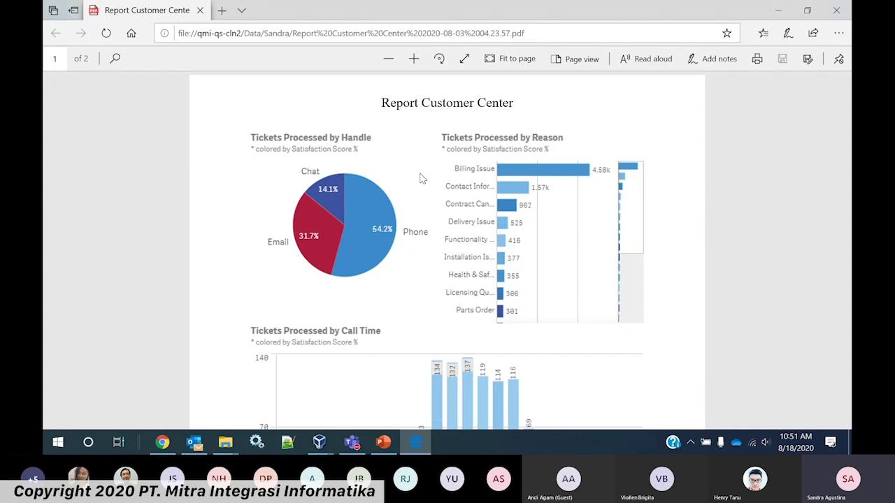
key(alt+Tab)
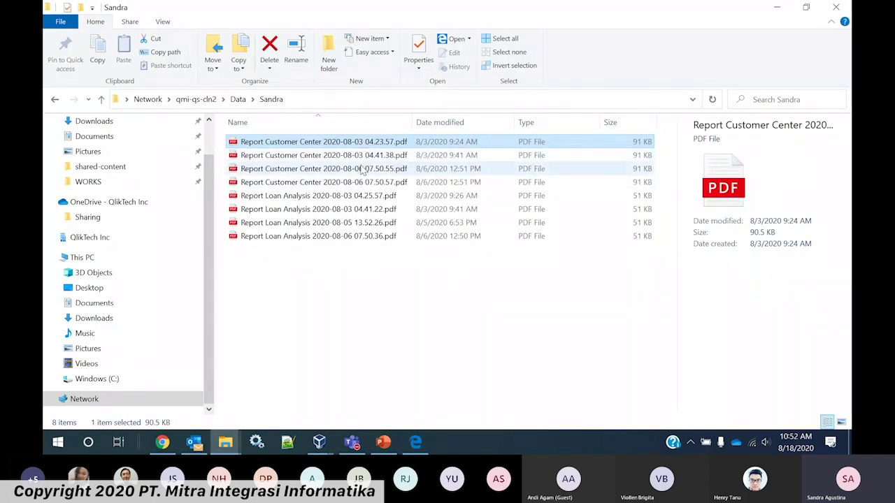
double_click(391, 145)
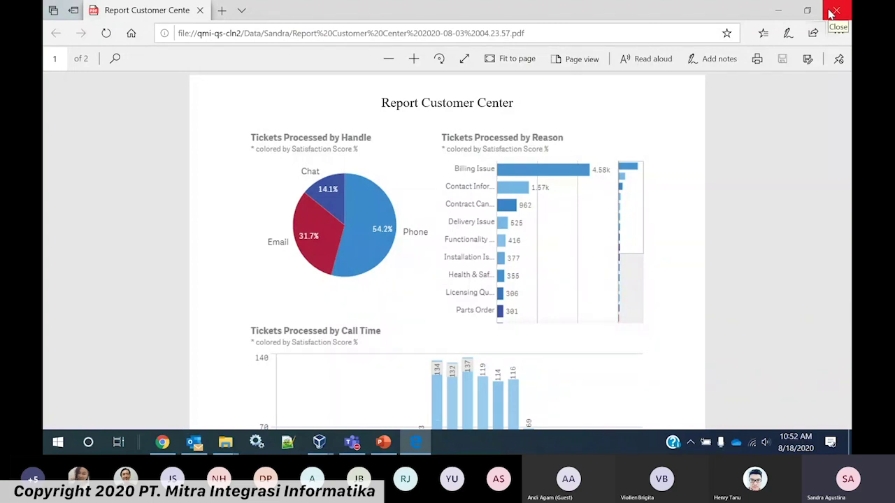
click(835, 10)
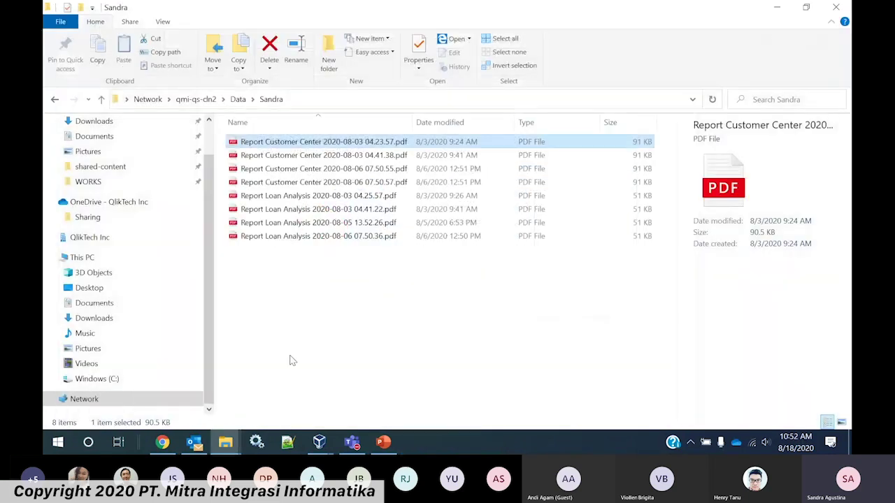
Step: Return to Chrome and open the Customer Service sheet of the Customer Service Analysis app
key(alt+Tab)
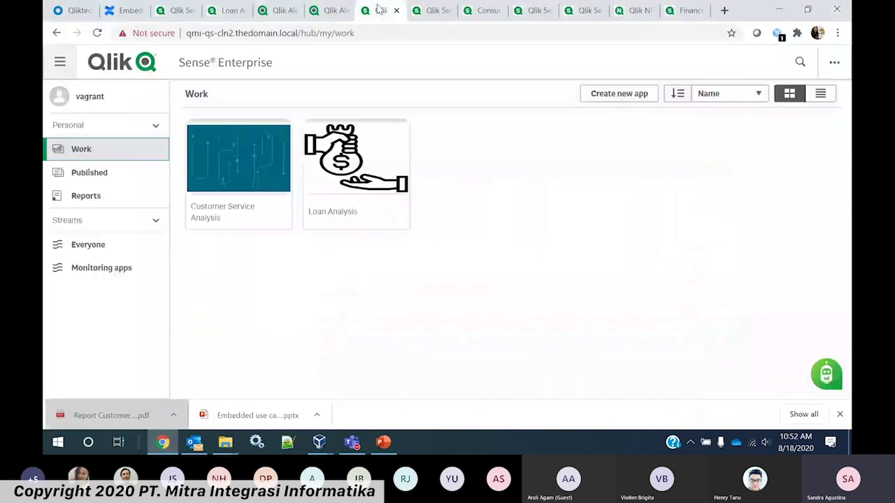
click(380, 11)
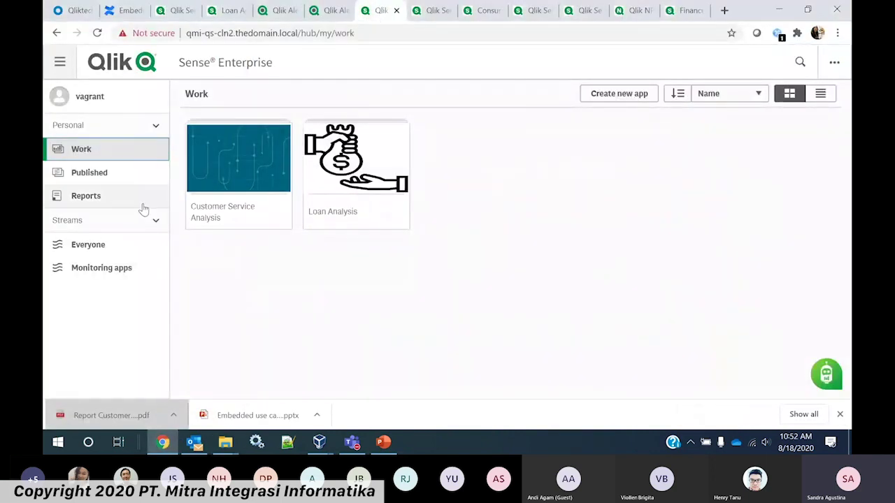
click(433, 11)
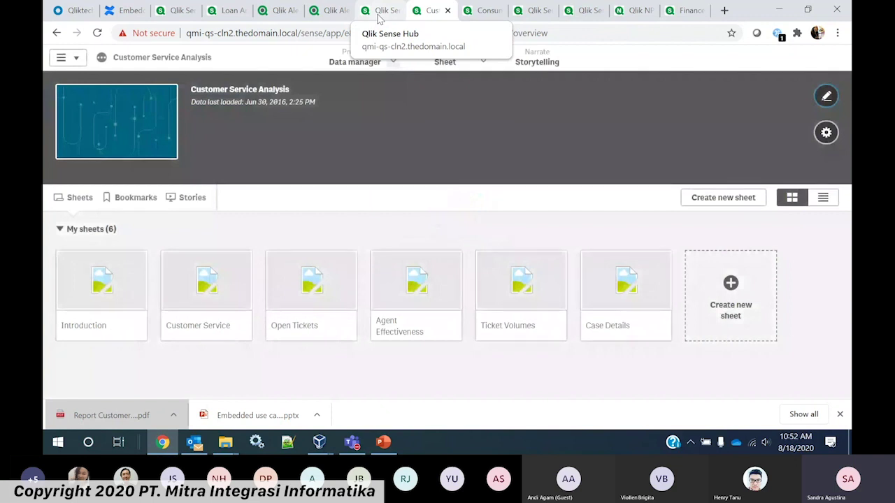
click(119, 283)
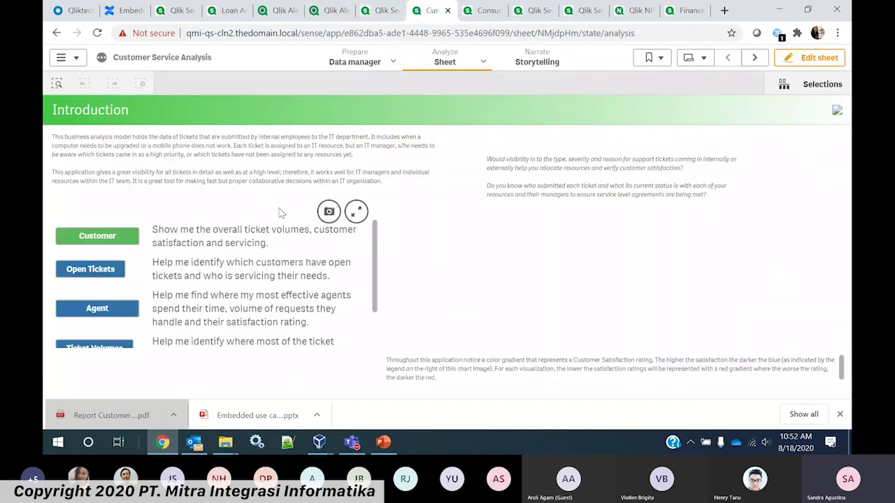
click(754, 57)
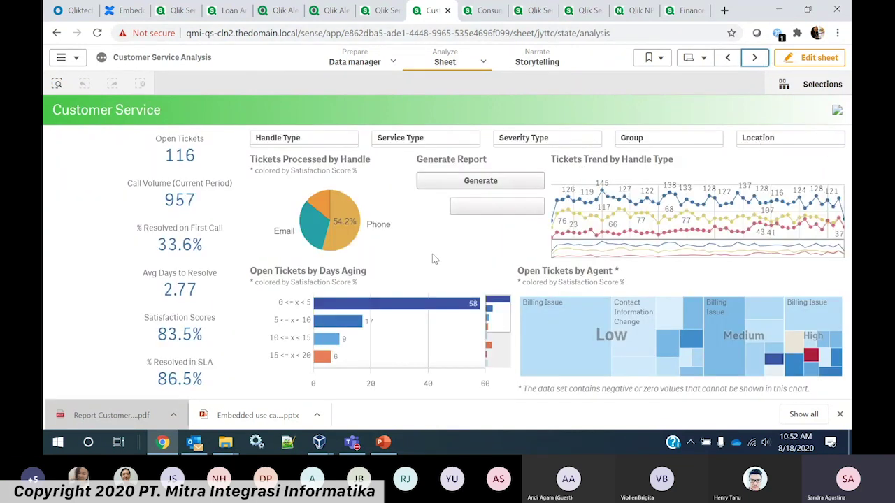
Step: Request a quick report from the Customer Service sheet, and download and open the Report Customer Center PDF from Aug 6, 2020, 12:33 PM
click(469, 181)
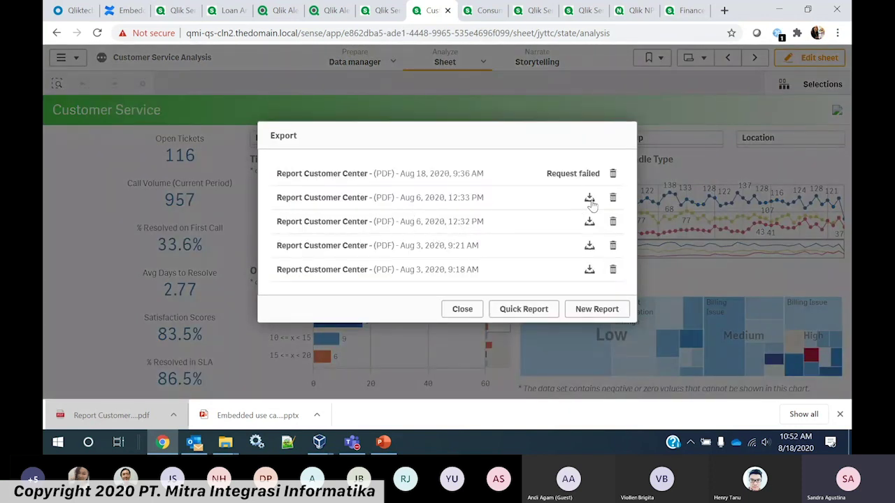
click(542, 309)
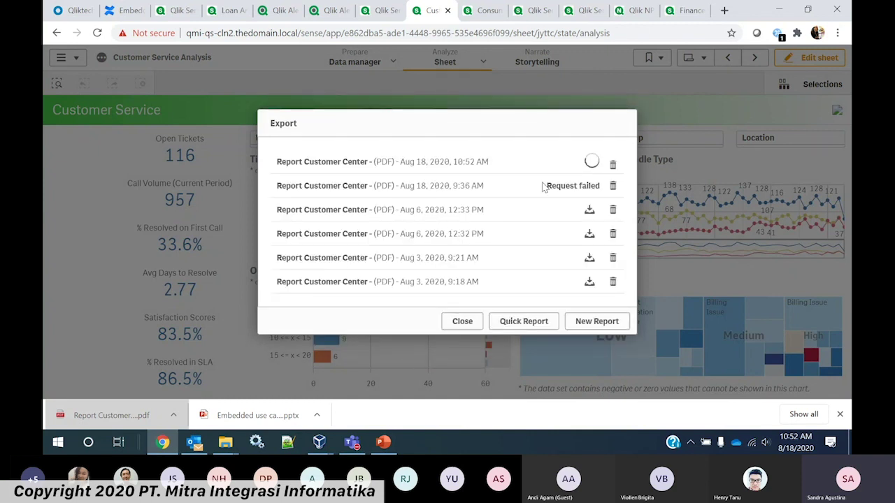
click(589, 210)
click(111, 412)
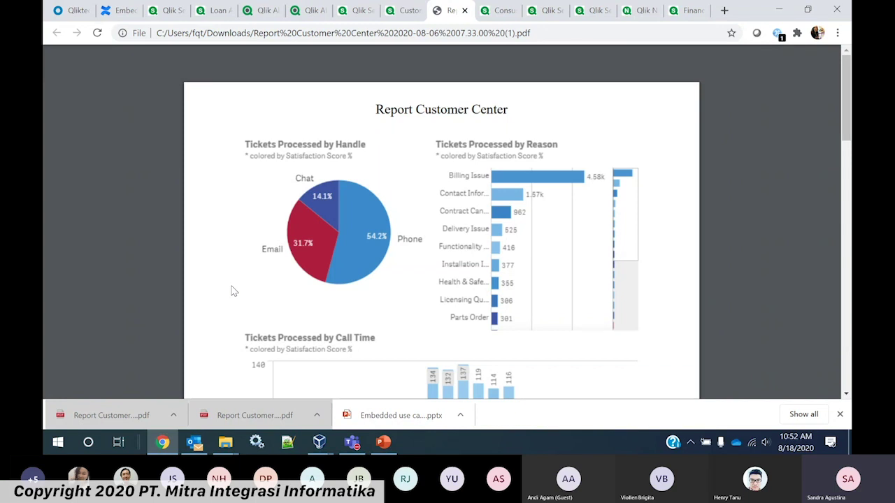
Step: Show the personal reports stored in the Qlik Sense hub and select the page's address
click(352, 10)
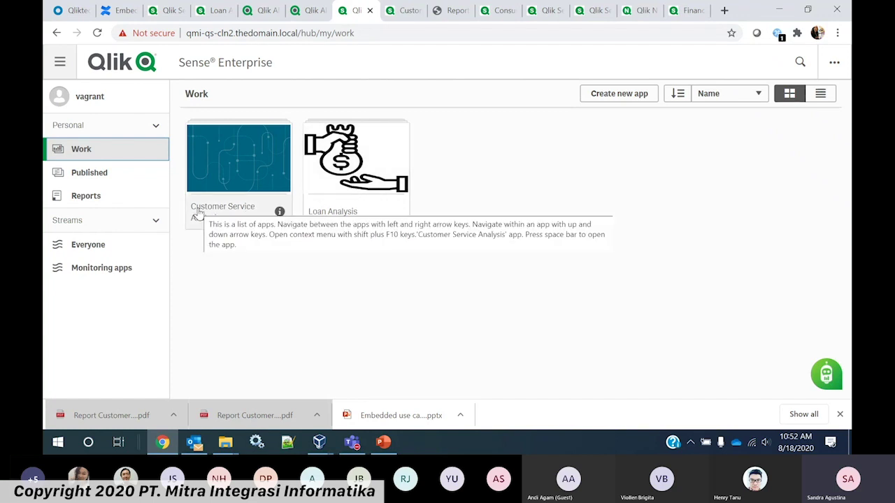
click(123, 205)
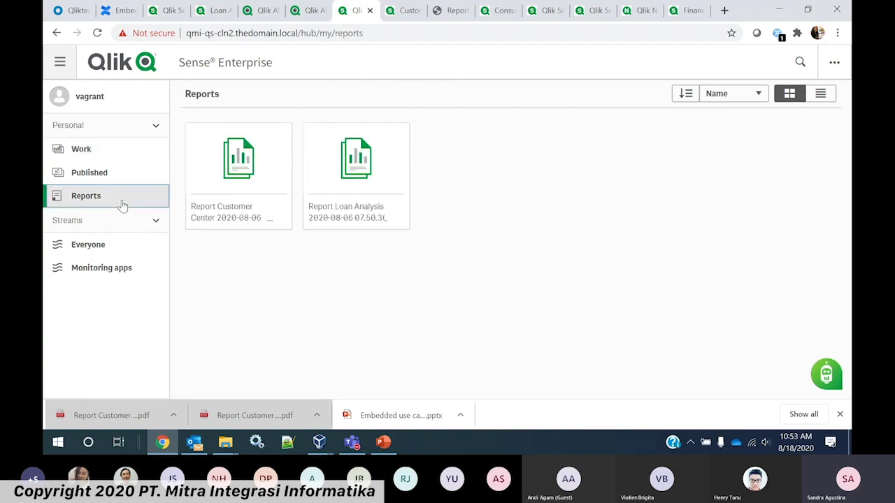
click(389, 35)
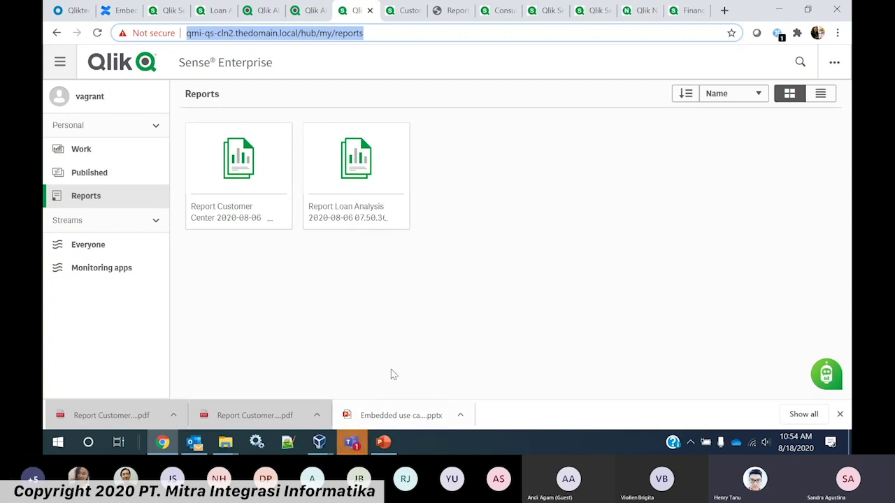
Step: Switch to Teams, open the WEBINAR MII - QLIK chat and stop sharing the screen in the call
click(352, 444)
click(236, 251)
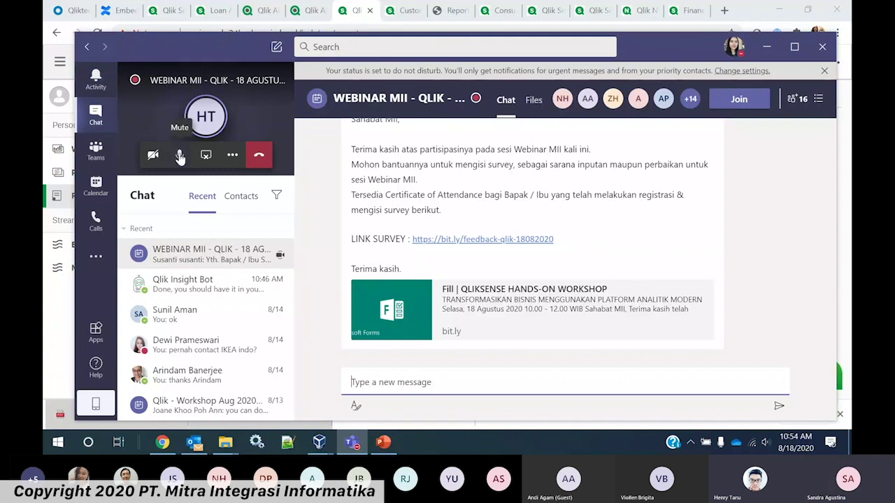
click(206, 156)
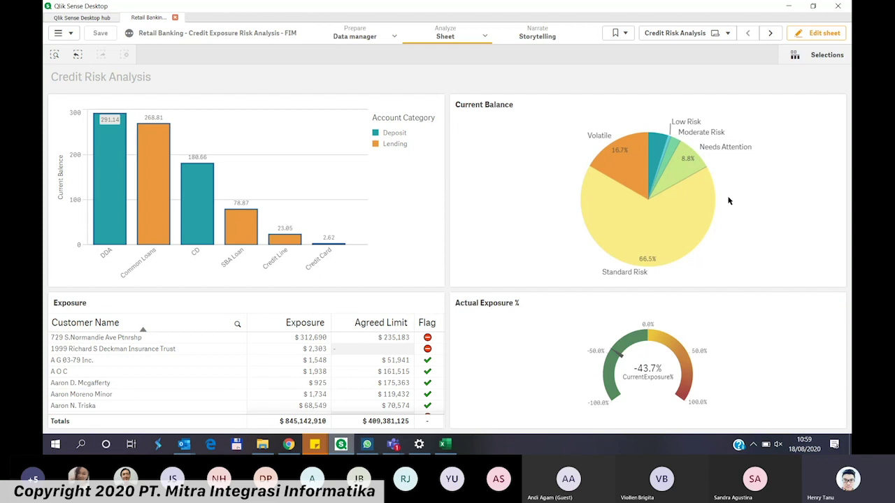
Step: Rotate the Current Balance pie chart on the Credit Risk Analysis sheet
scroll(664, 186, down, 1)
scroll(664, 187, down, 1)
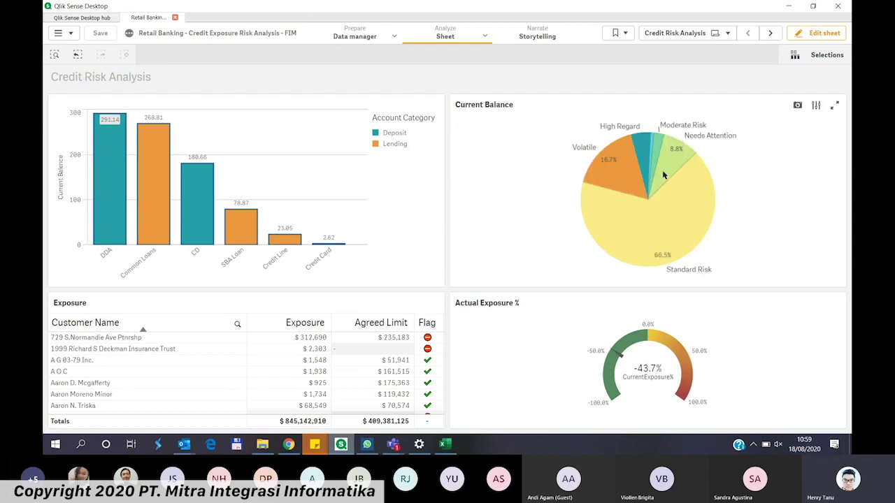
Step: Filter the Credit Risk Analysis sheet to Credit Card loans and the Low Risk level, and clear both selections
mouse_move(656, 138)
click(325, 246)
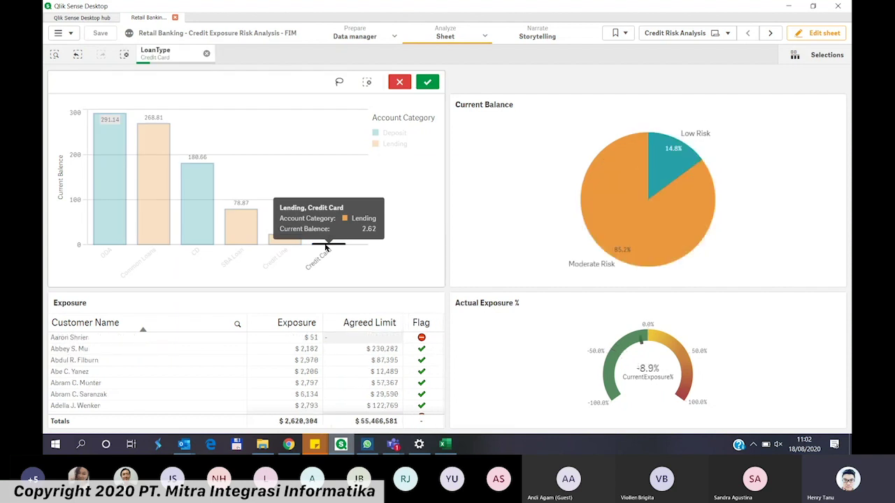
click(427, 82)
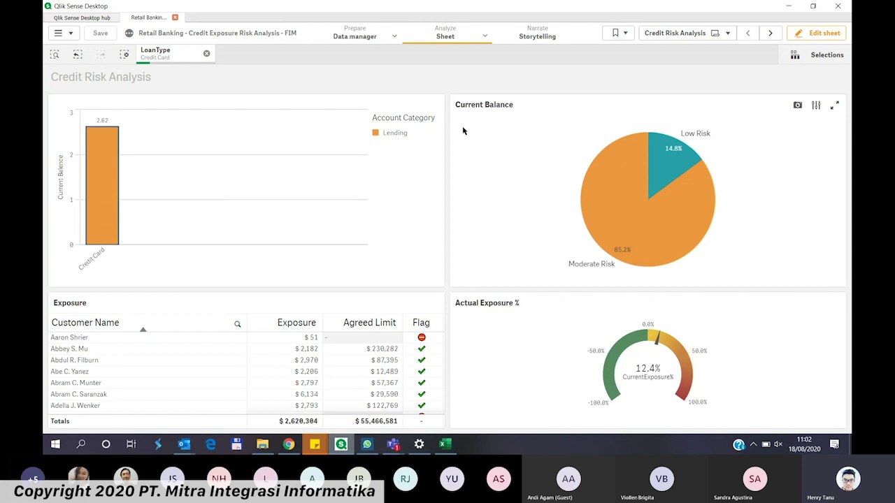
mouse_move(661, 160)
click(669, 163)
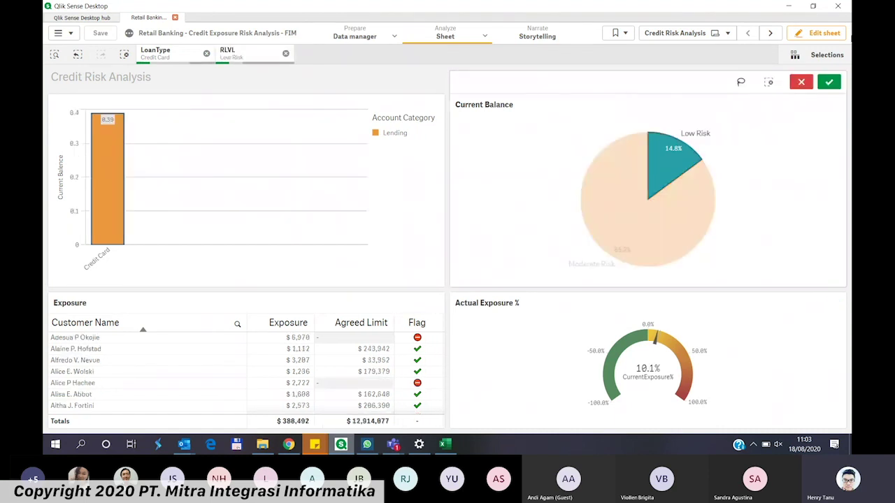
click(826, 84)
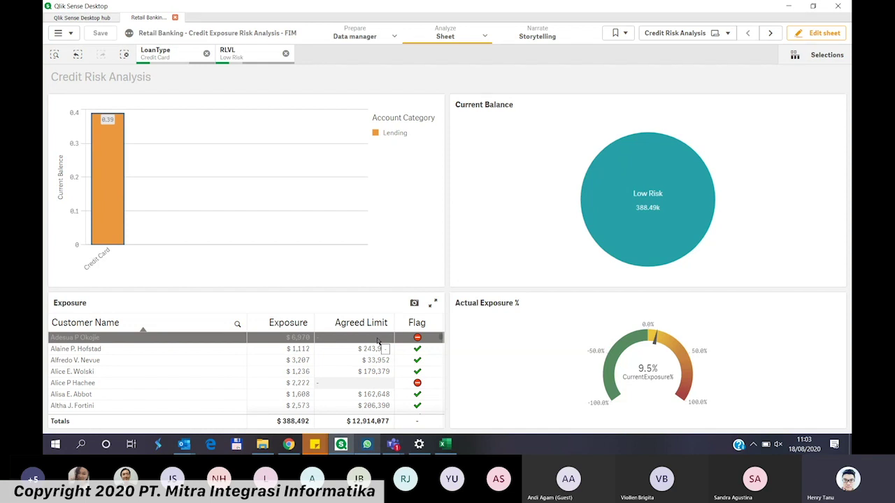
click(286, 53)
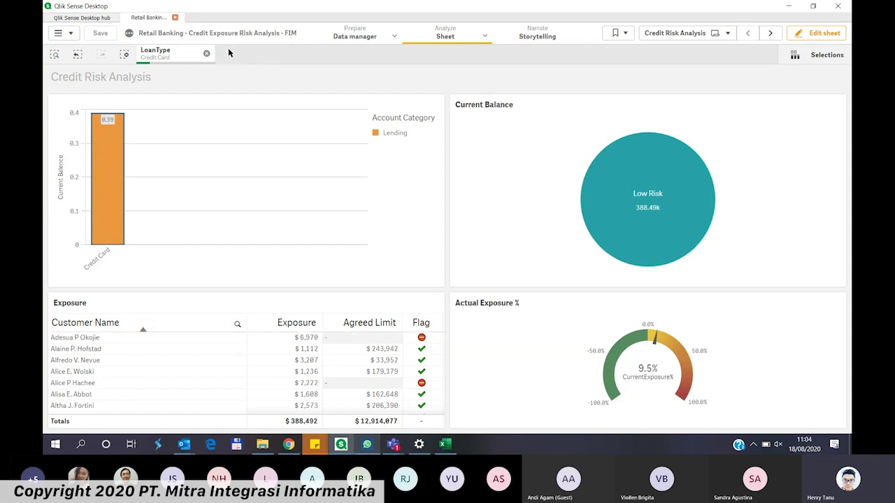
click(206, 54)
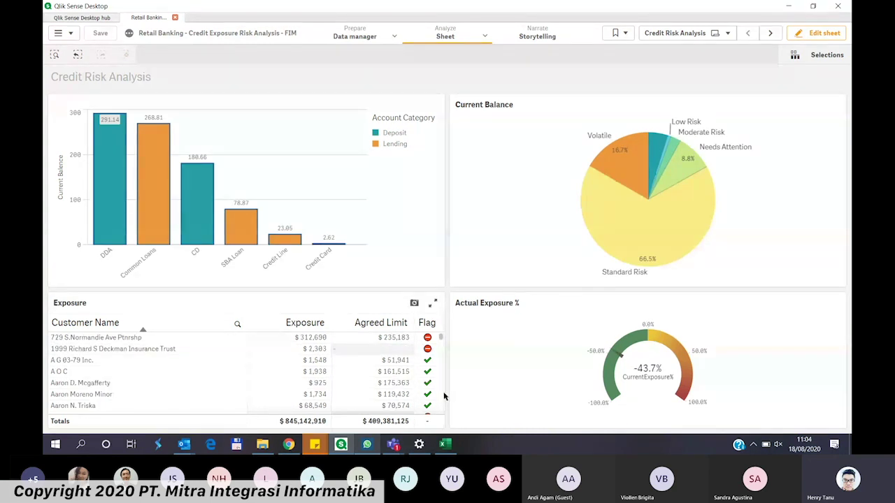
Step: Filter the sheet to the Needs Attention risk level, review the customers in the Exposure table, and clear the selection
click(681, 153)
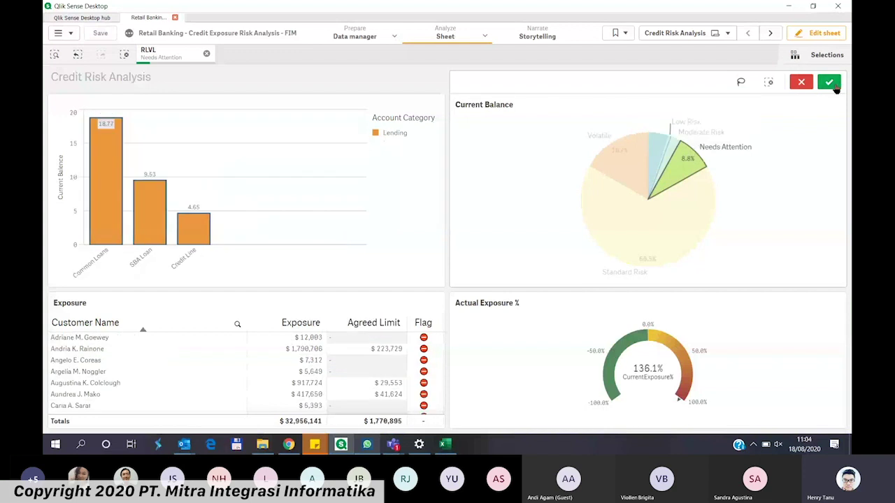
click(829, 82)
mouse_move(92, 261)
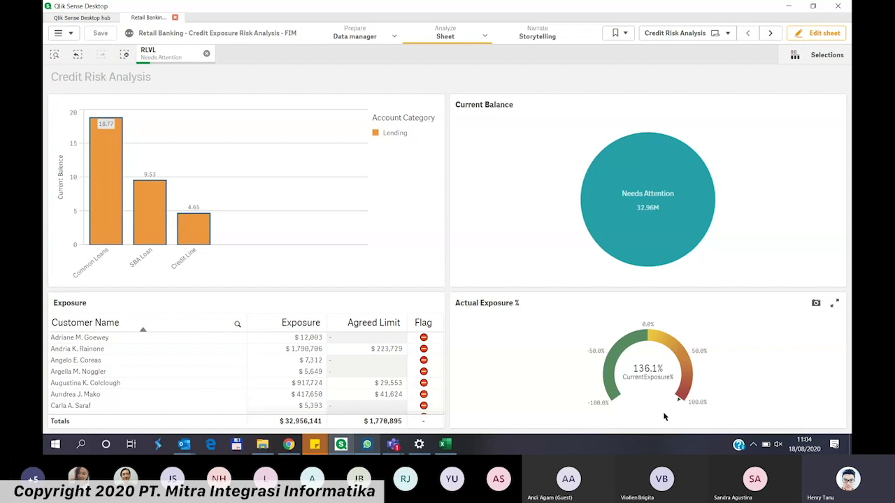
scroll(178, 354, down, 10)
scroll(181, 353, down, 8)
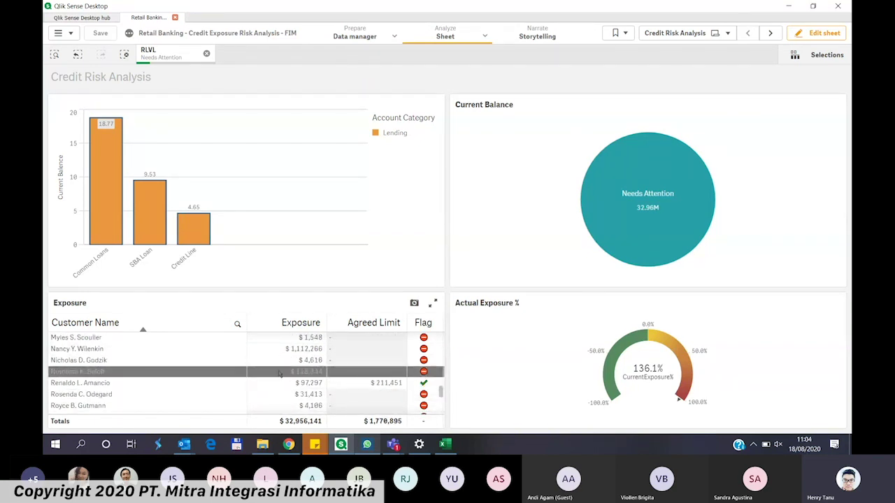
scroll(257, 370, up, 8)
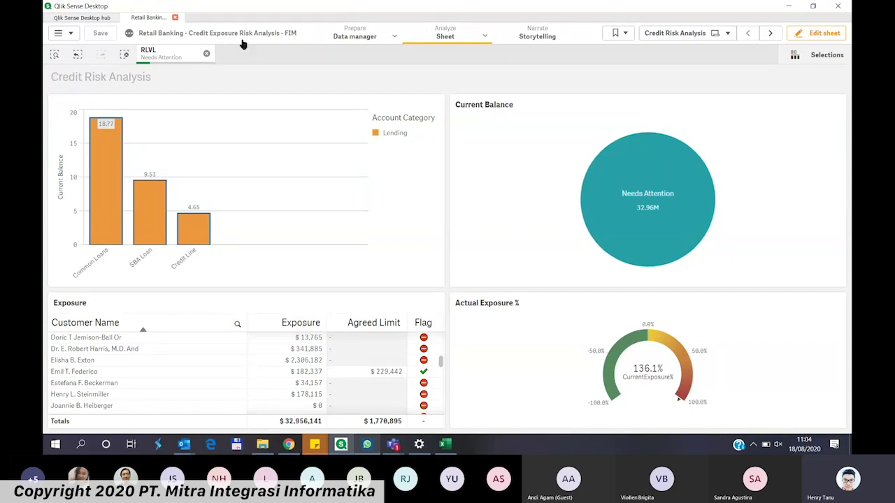
click(206, 53)
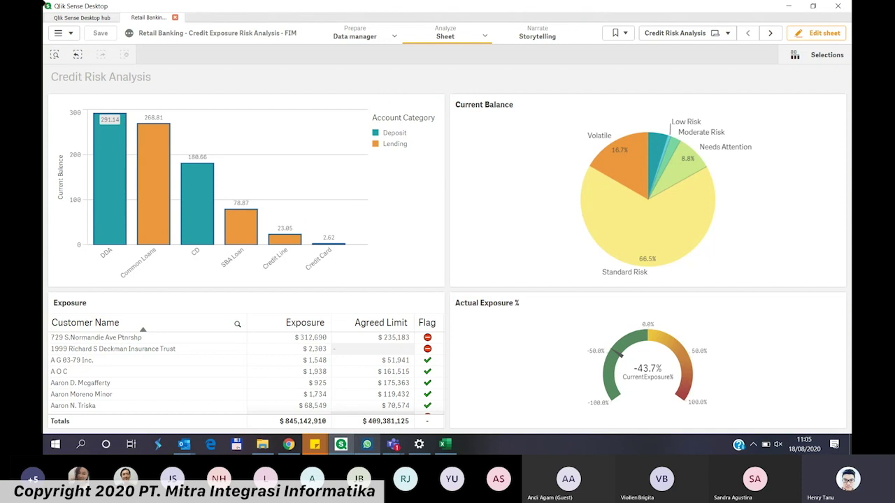
Step: Return to the Qlik Sense Desktop hub, leave the search results, and create and open a new app named FSI Demo1
click(82, 17)
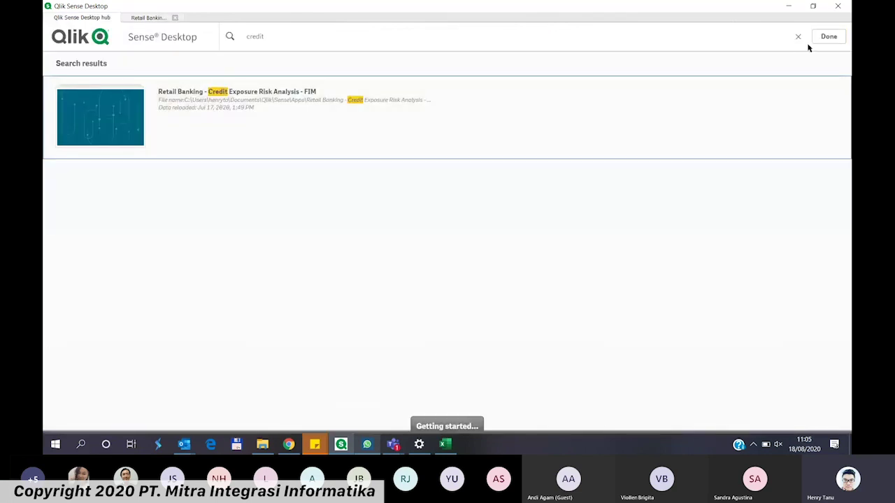
click(827, 36)
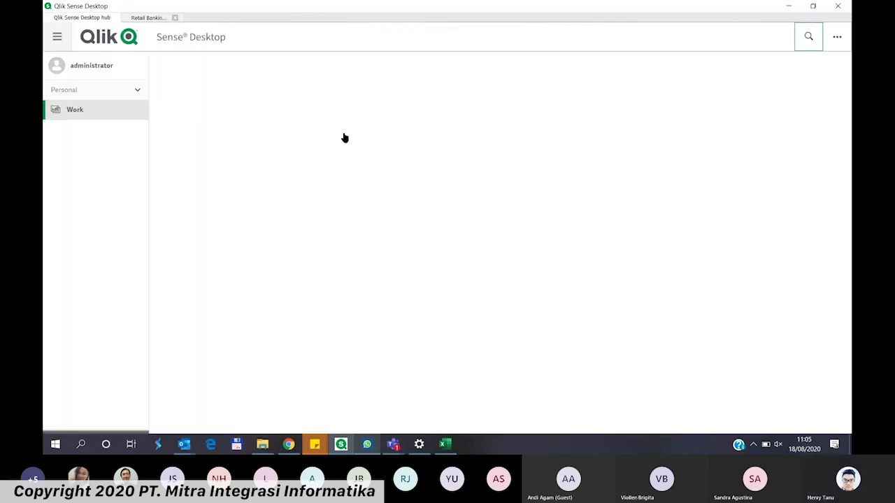
click(645, 67)
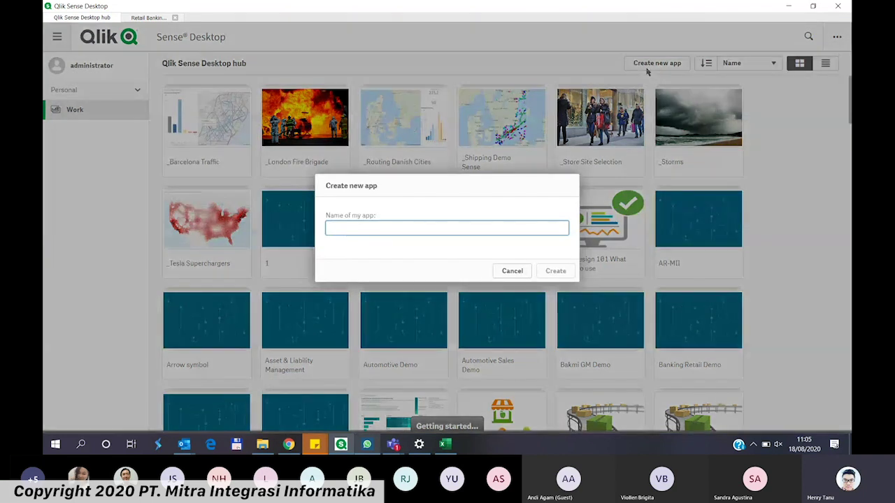
text(FSI Demo)
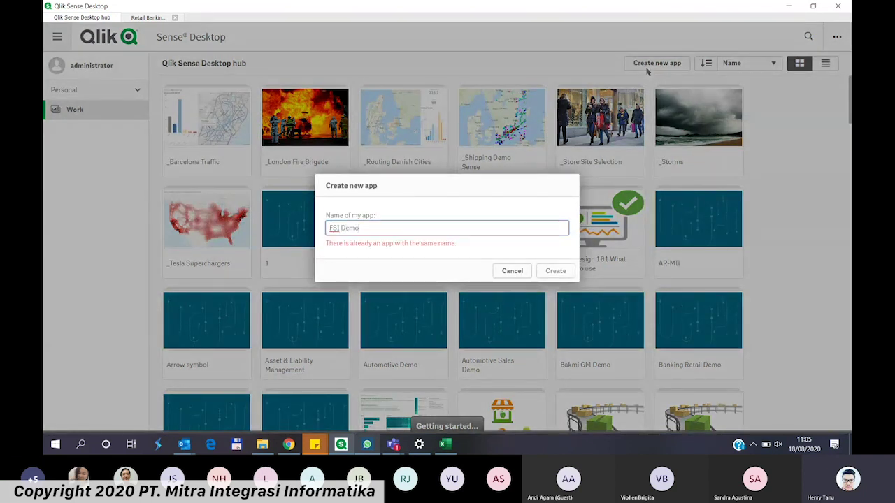
text(1)
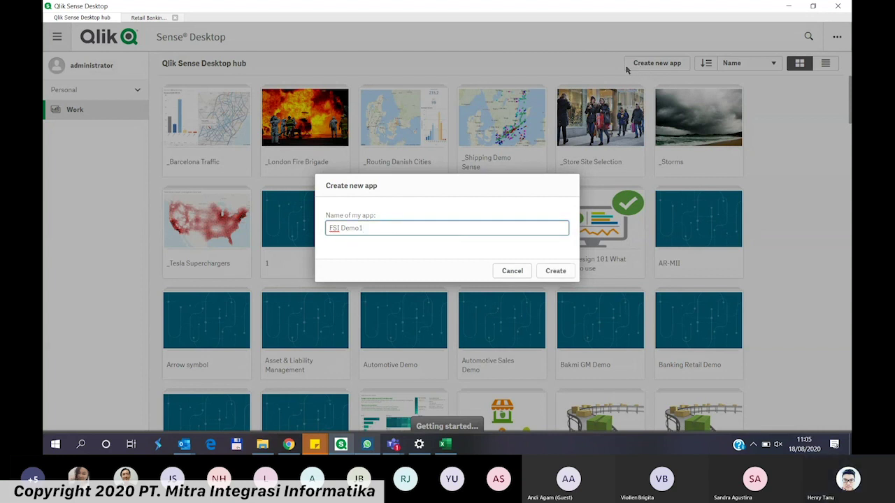
click(557, 273)
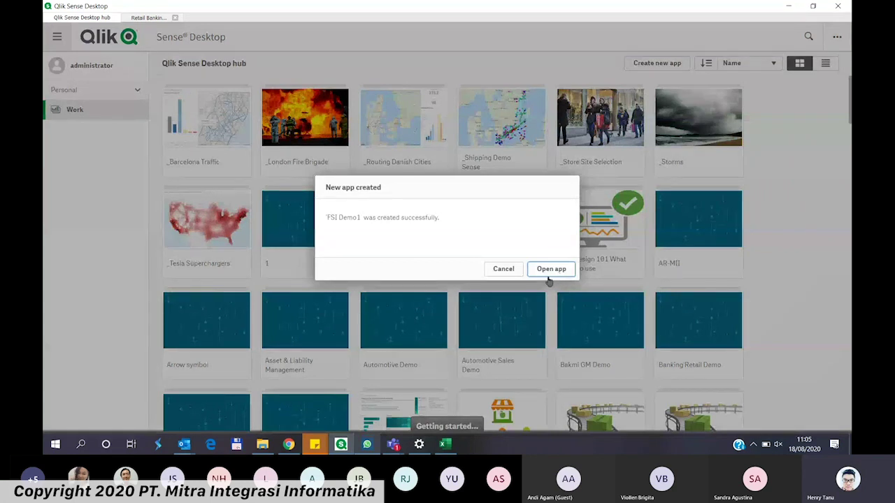
click(566, 273)
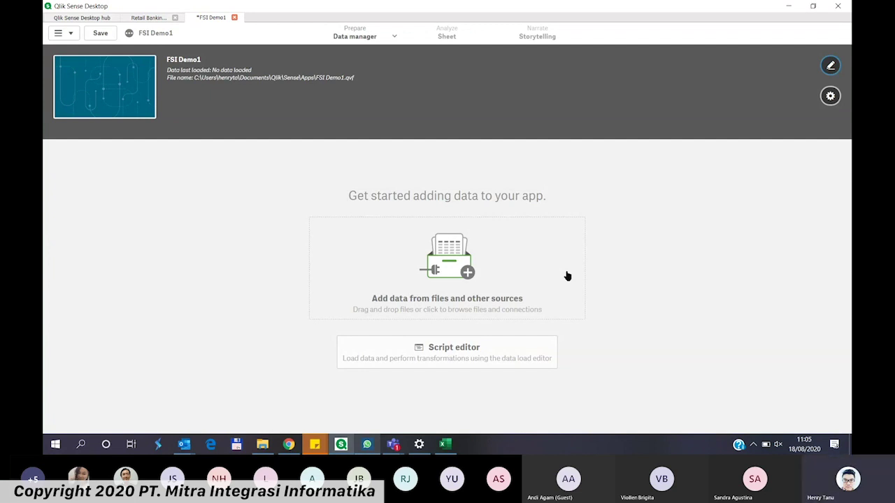
Step: Examine the data sources for FSI Demo1, including the ODBC User DSN list and the My computer location, without adding data
click(531, 288)
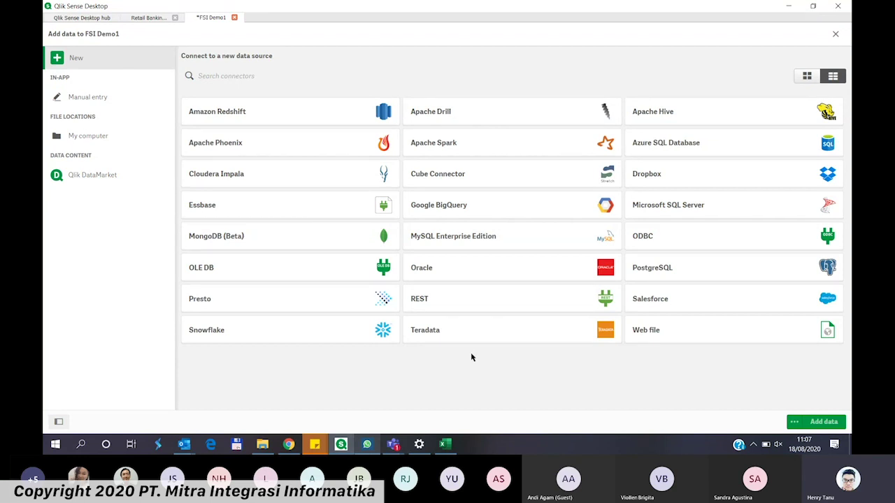
click(744, 250)
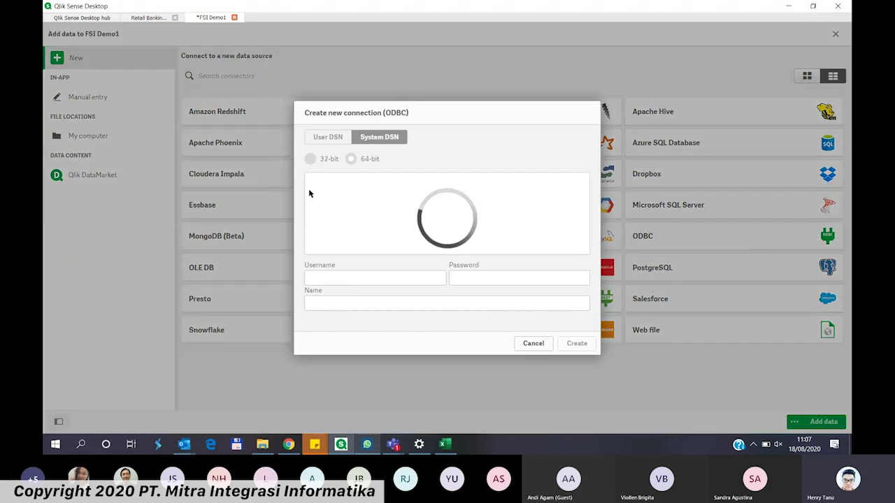
click(345, 138)
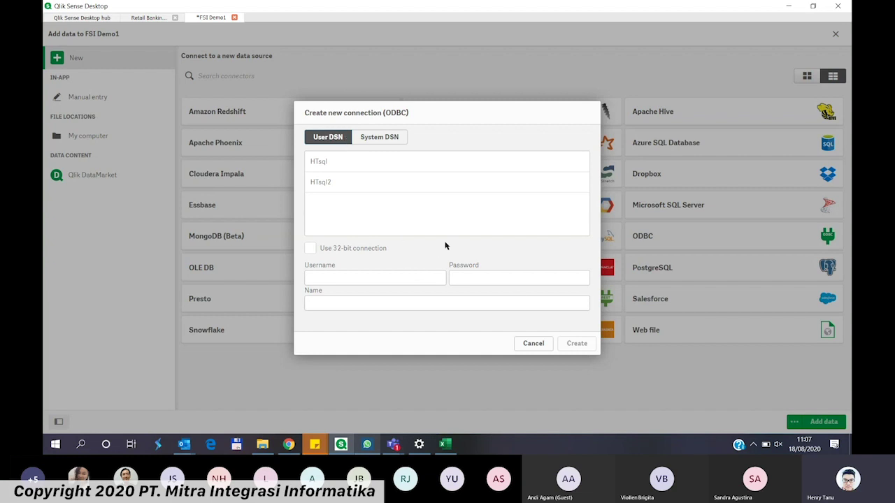
click(538, 345)
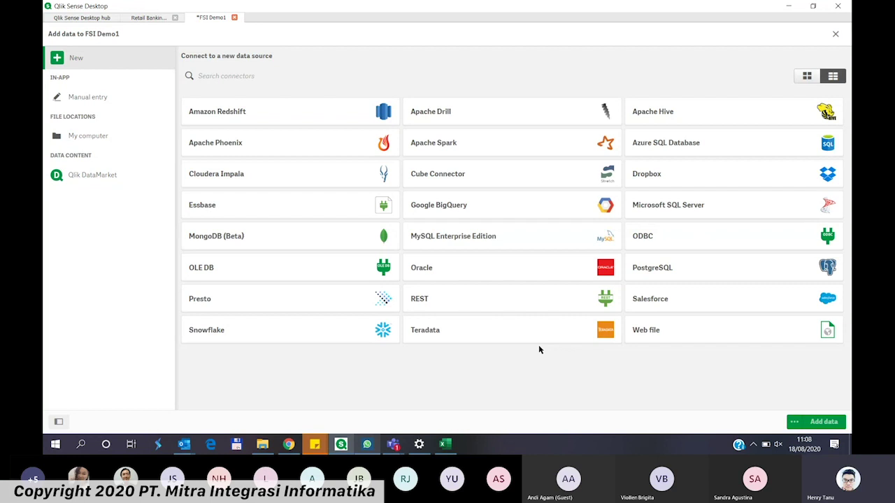
click(122, 146)
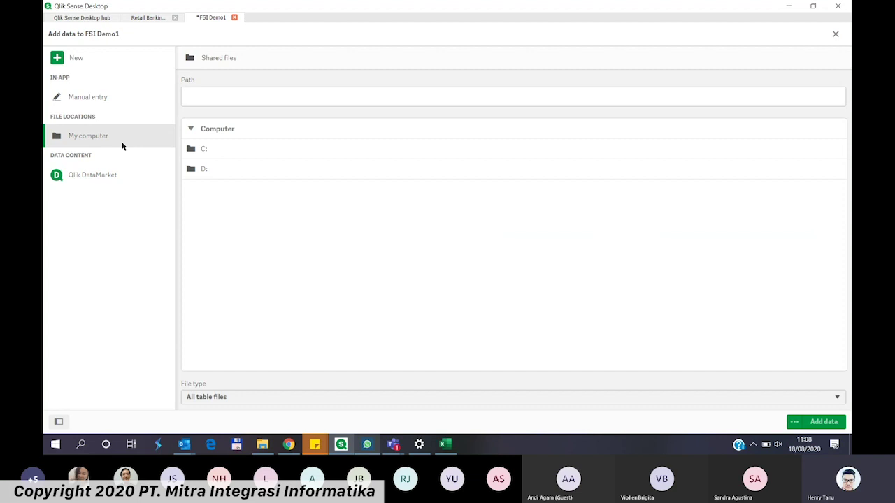
click(836, 35)
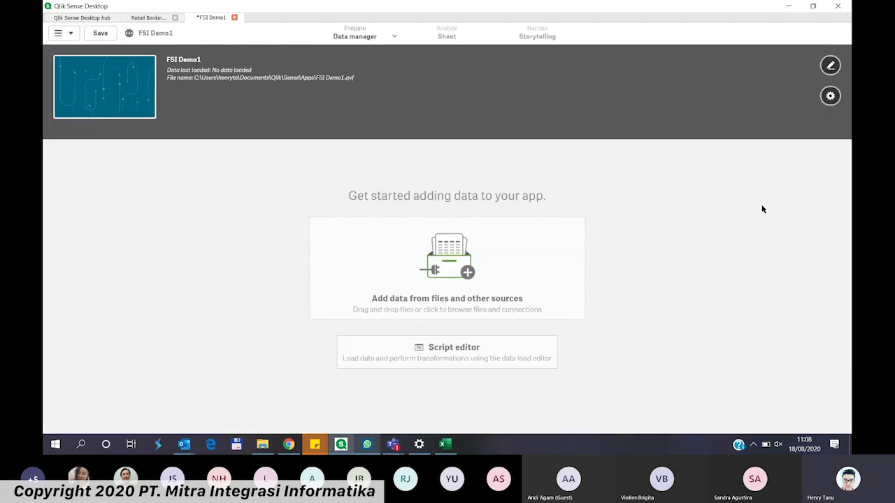
Step: Switch to File Explorer's FSI folder, open Customer Account.xlsx, and close it and the webinar registration workbook without saving changes
click(262, 444)
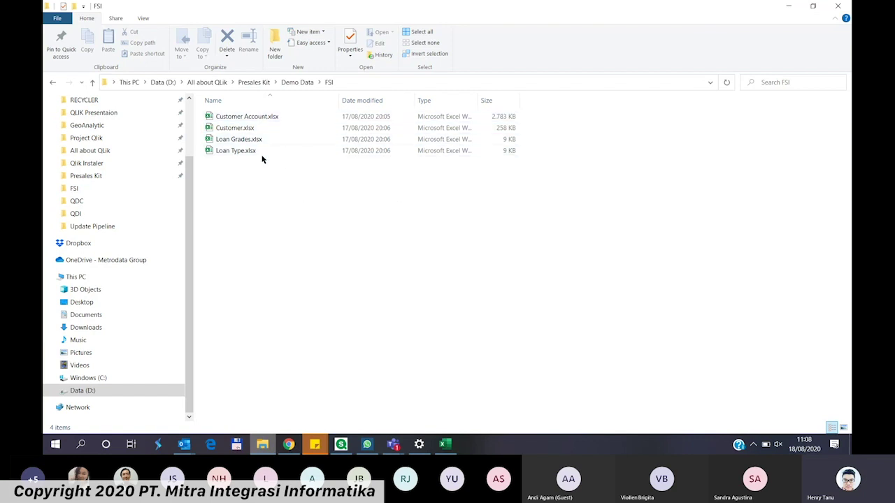
double_click(279, 116)
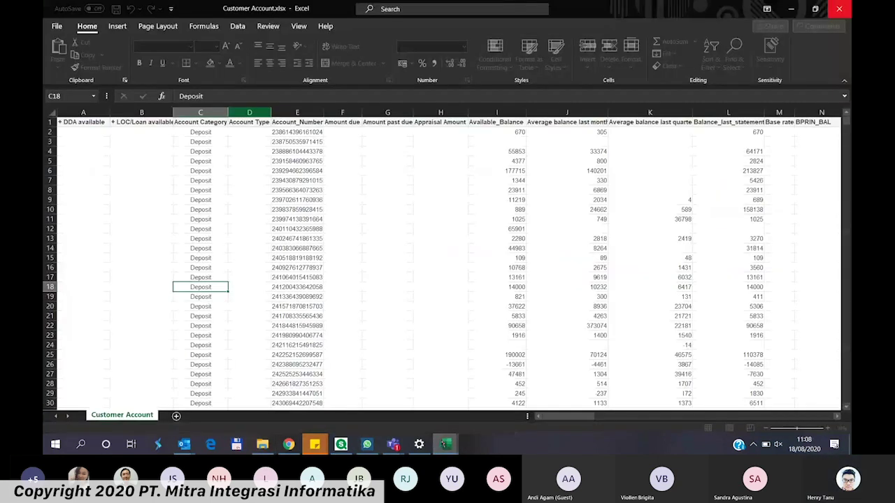
click(843, 8)
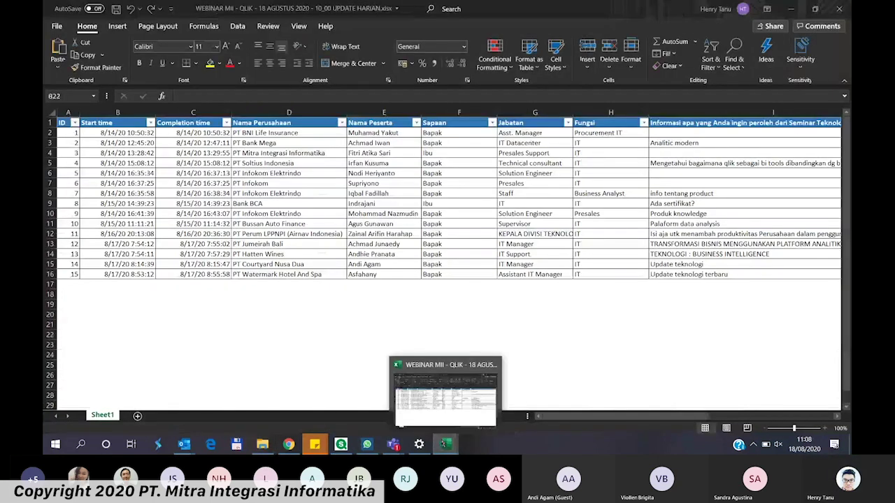
click(839, 8)
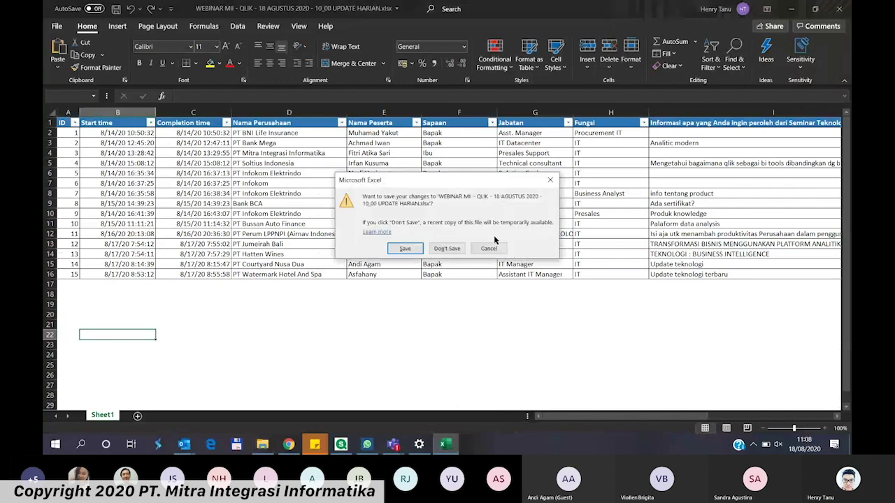
click(448, 249)
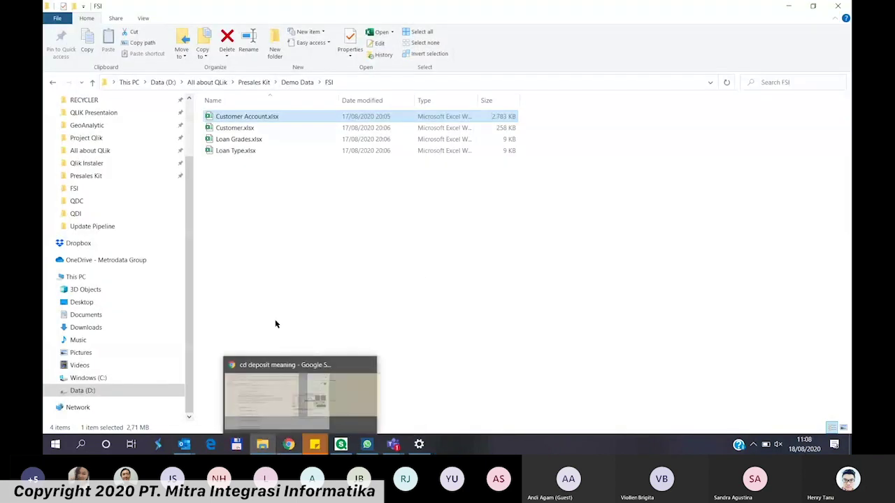
Step: Reopen Customer Account.xlsx from the FSI folder, look through its account rows, and minimize the workbook
double_click(292, 122)
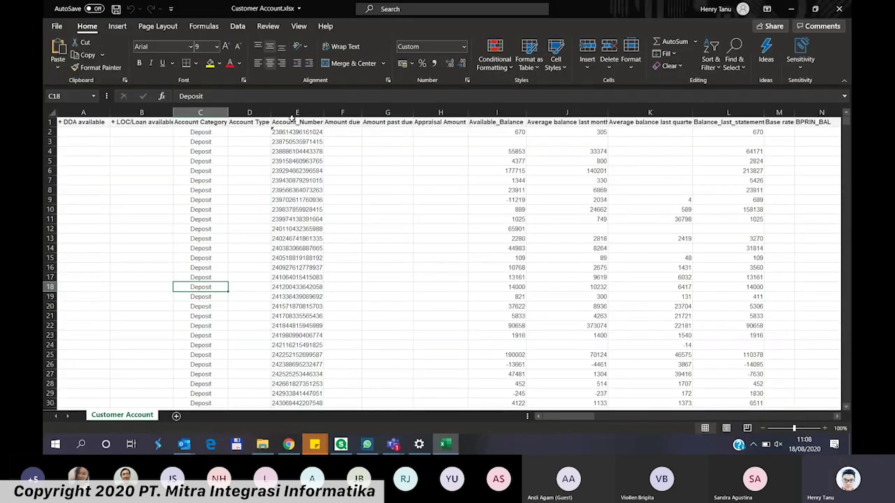
scroll(608, 246, down, 1)
click(608, 246)
scroll(608, 246, down, 9)
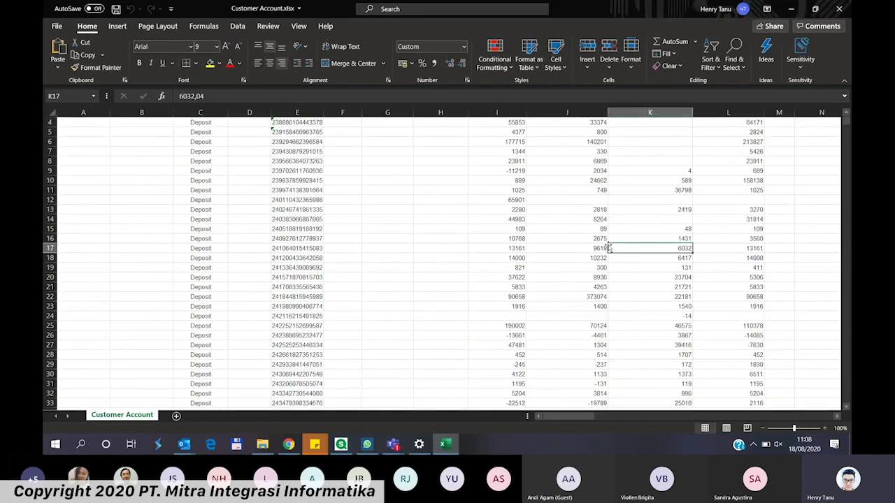
scroll(608, 246, up, 10)
scroll(608, 246, down, 20)
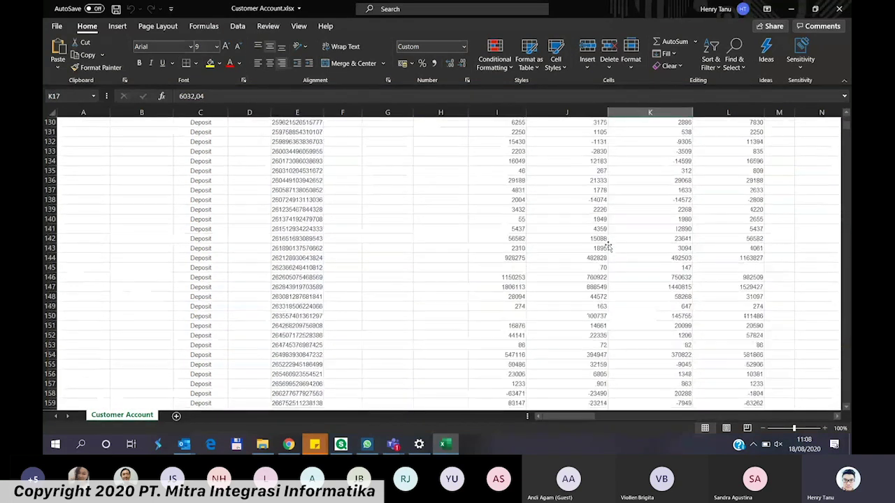
scroll(609, 246, down, 7)
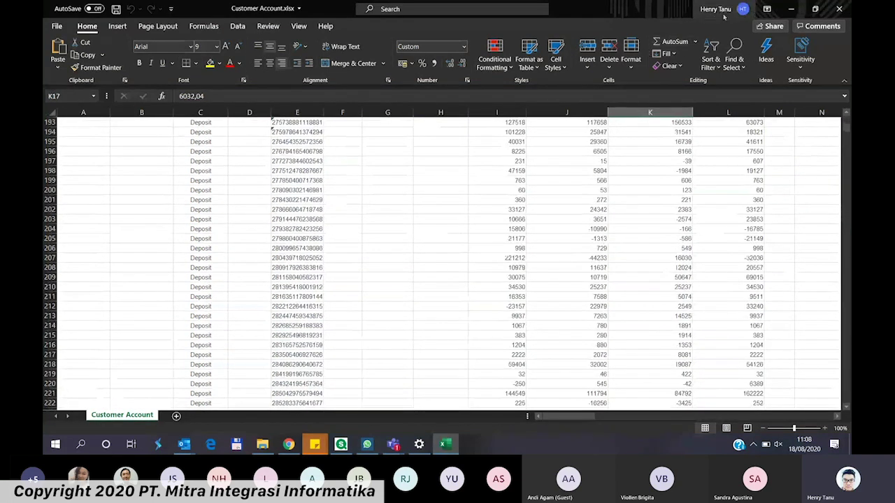
click(797, 8)
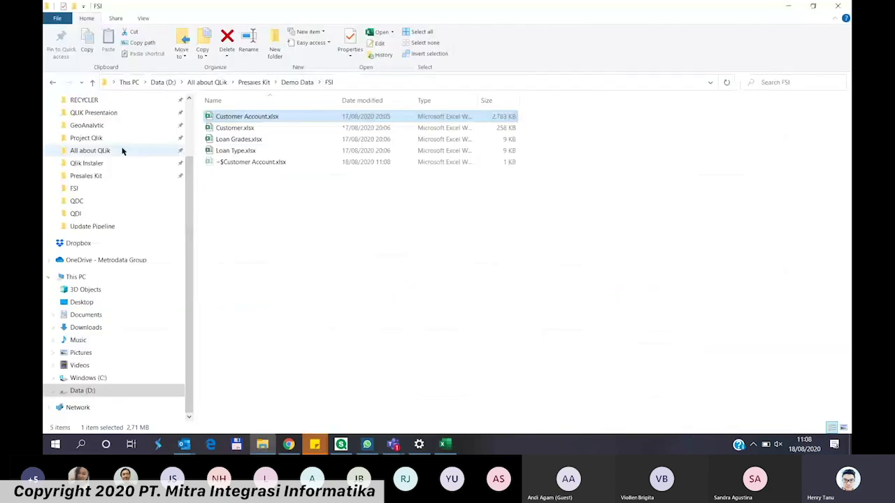
Step: Open Customer.xlsx from the FSI folder, look through its customer rows, close it, and minimize the Customer Account workbook
double_click(242, 129)
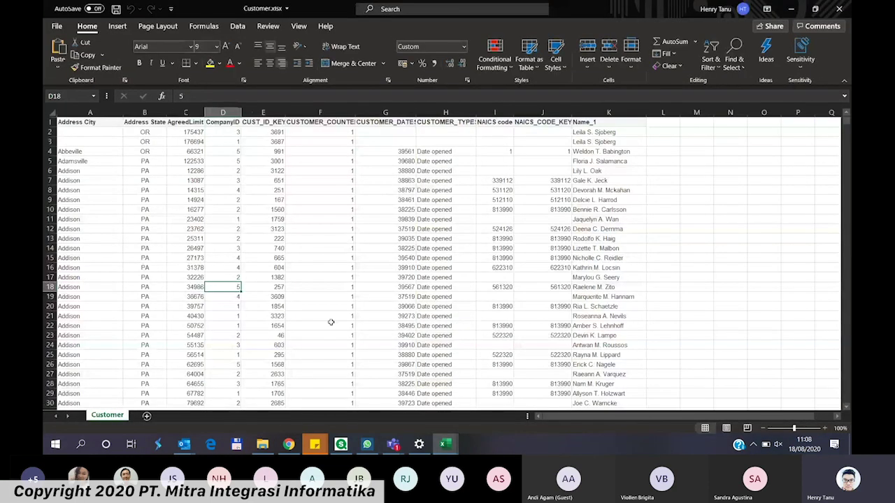
click(246, 258)
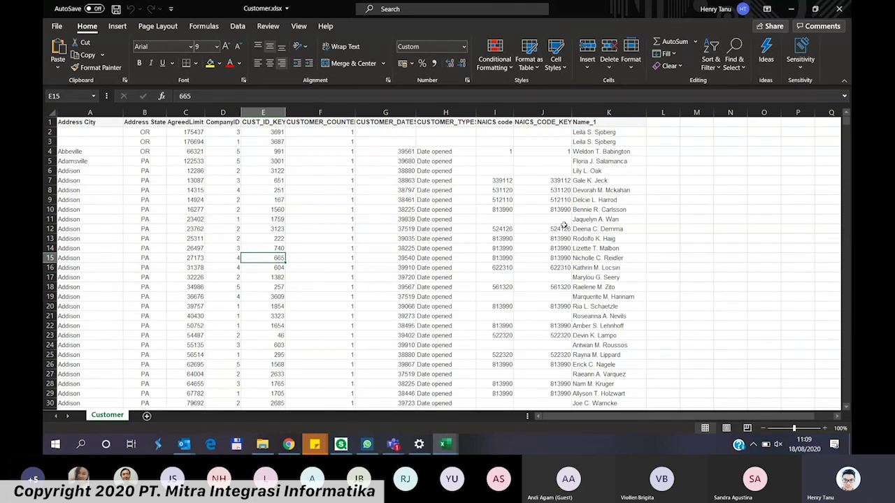
scroll(564, 225, down, 3)
scroll(564, 224, up, 3)
click(838, 8)
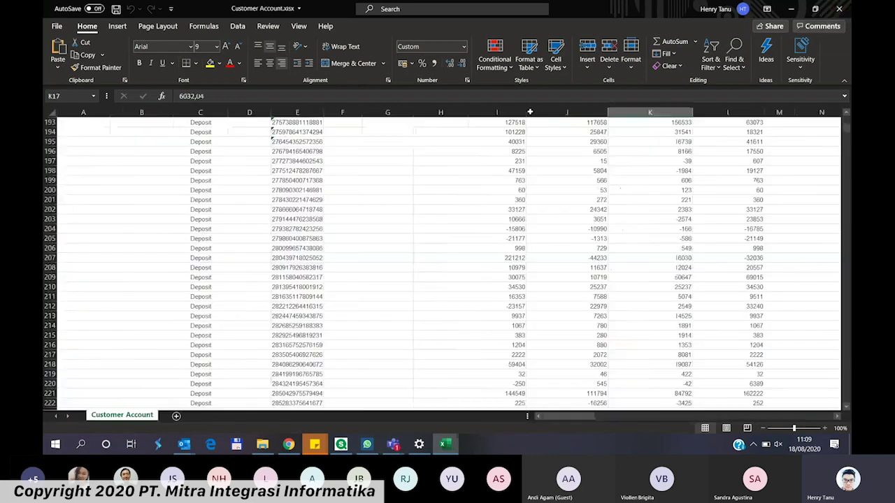
click(791, 8)
Step: Open Loan Grades.xlsx from the FSI folder, examine its RLVL risk levels, and close the workbook
double_click(249, 140)
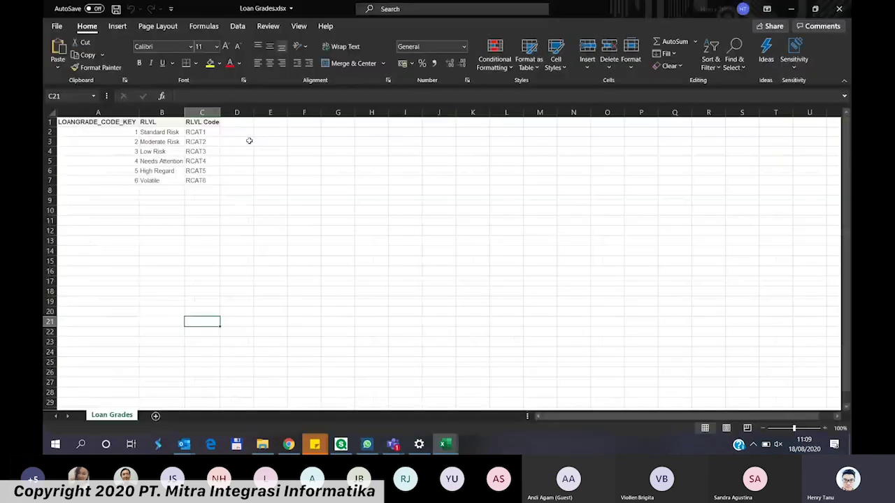
click(174, 131)
key(Down)
key(Down)
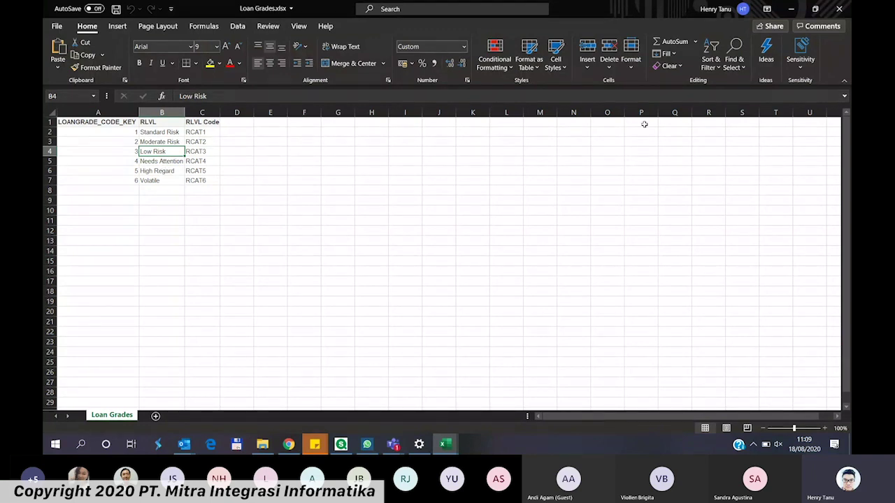
key(alt+Tab)
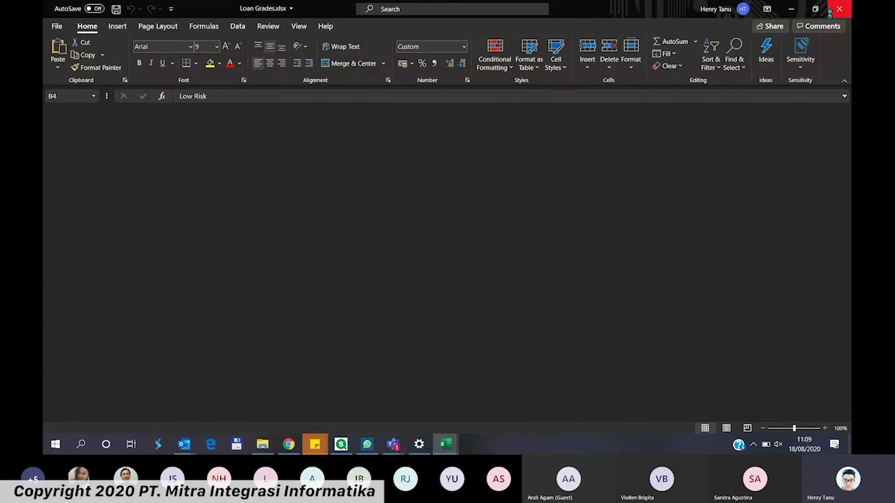
key(alt+Tab)
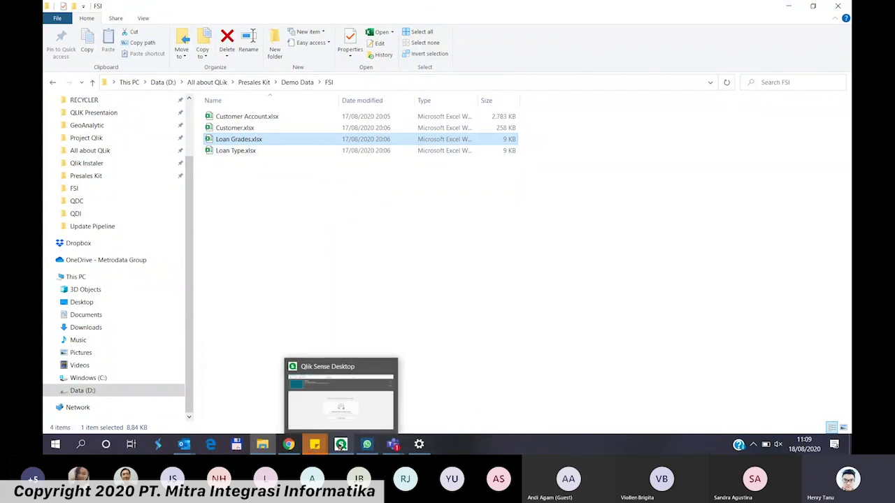
Step: Bring Customer Account.xlsx from File Explorer's FSI folder into the FSI Demo1 app in Qlik Sense Desktop as a data source
click(341, 444)
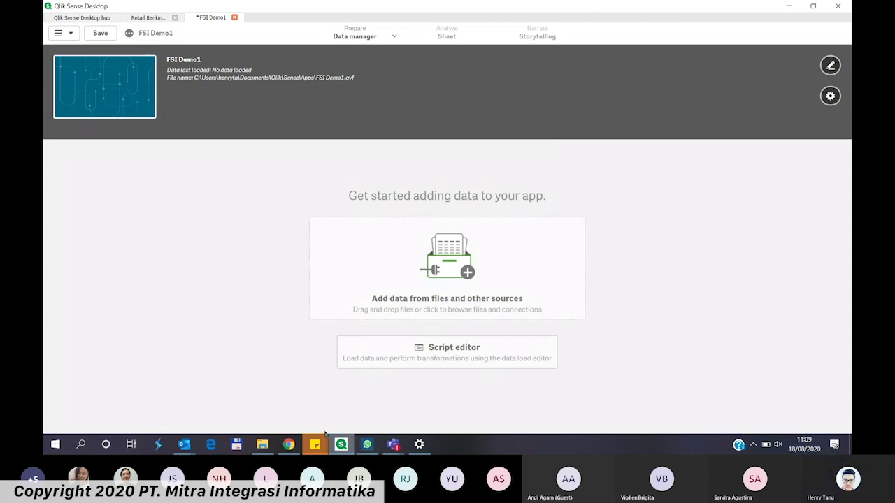
click(262, 444)
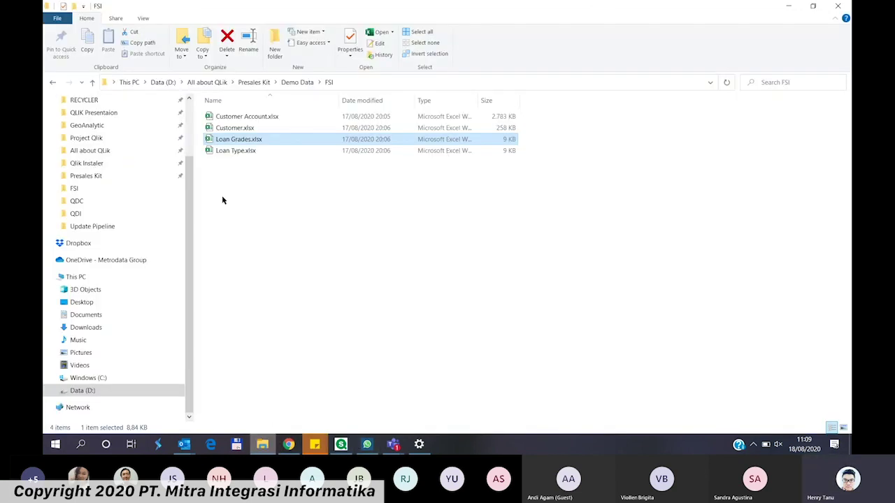
click(256, 118)
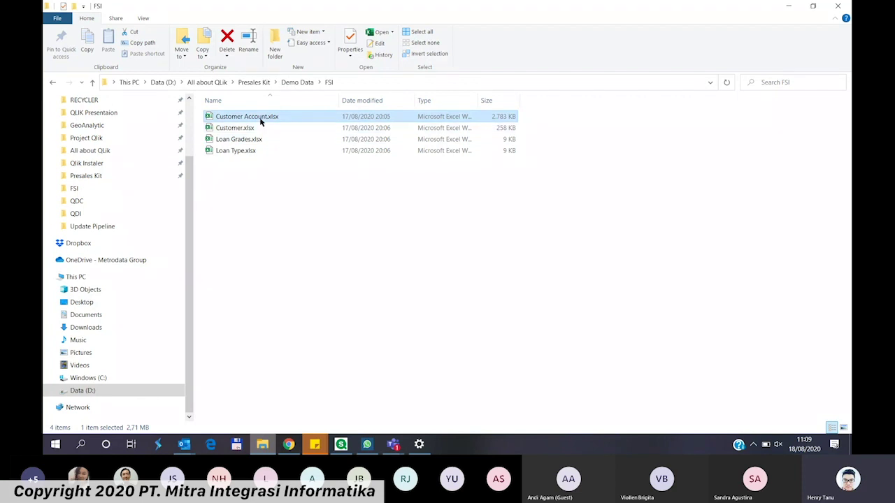
drag(274, 120, 404, 235)
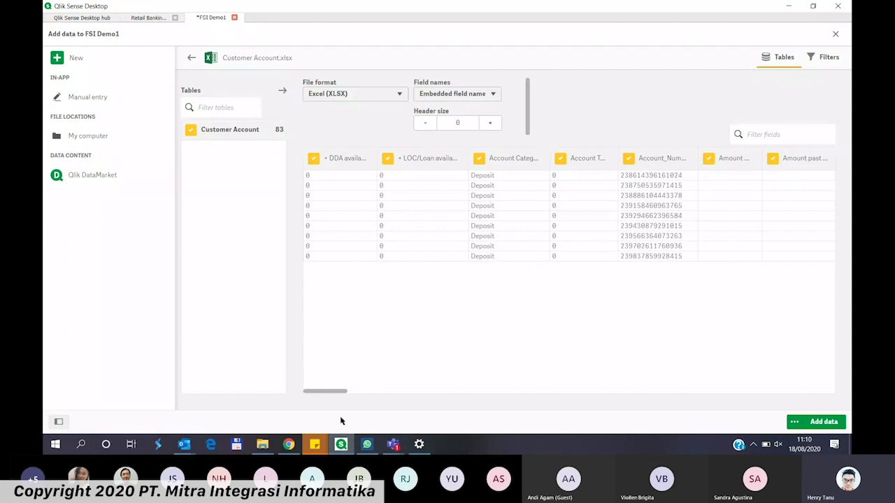
Step: Deselect the LOC/Loan available and Account Type fields, clear the whole Customer Account table, and reselect all its fields
drag(334, 396, 342, 379)
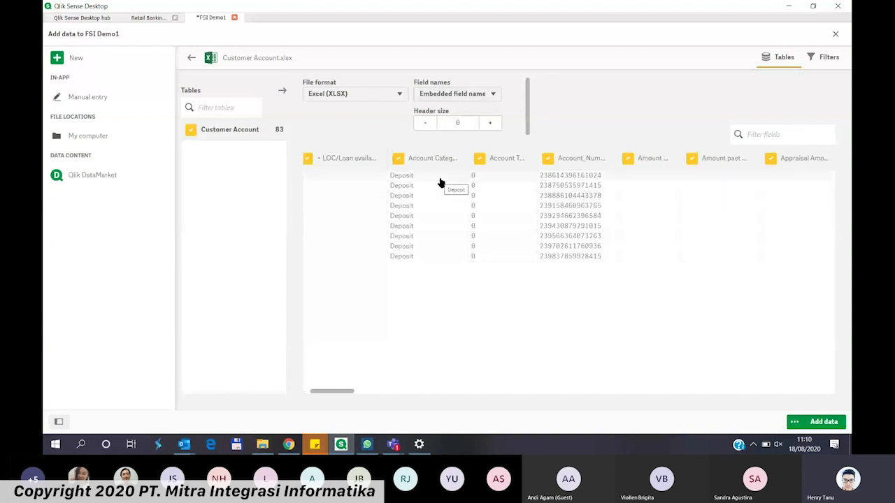
click(308, 161)
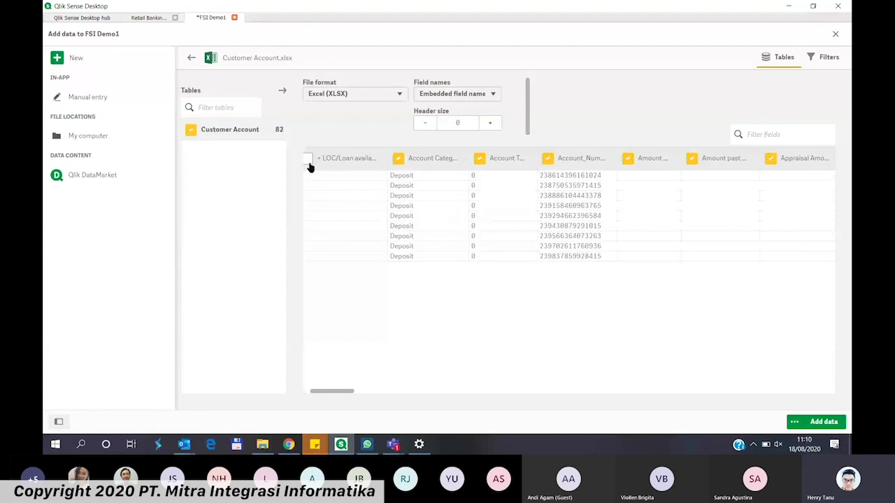
click(479, 159)
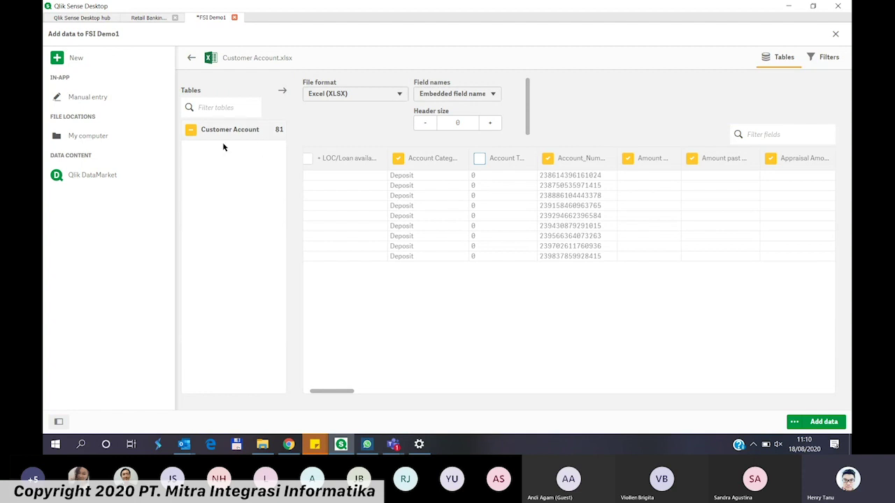
click(191, 133)
click(190, 132)
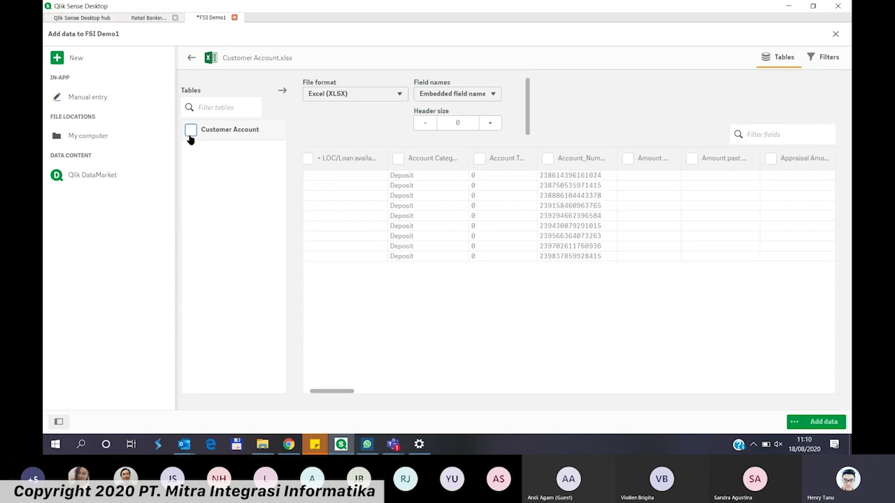
click(190, 133)
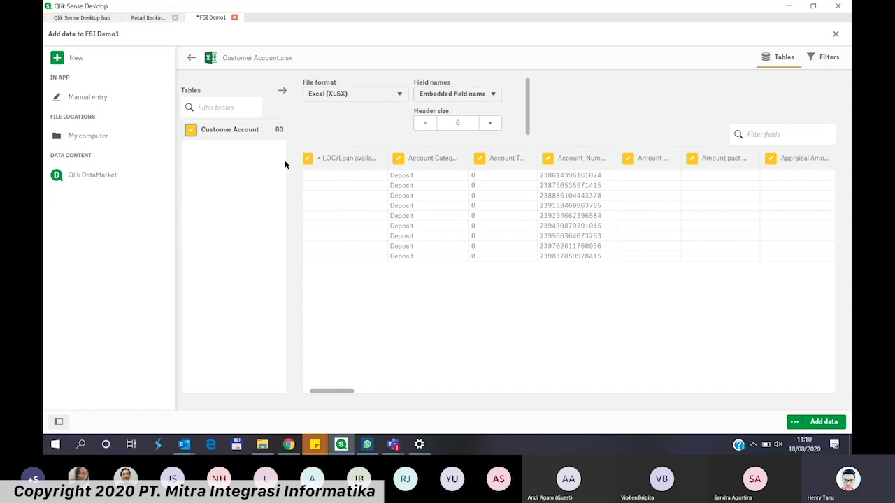
Step: Add the Customer Account data to FSI Demo1, dismiss the load message, and return to the Data manager
click(823, 423)
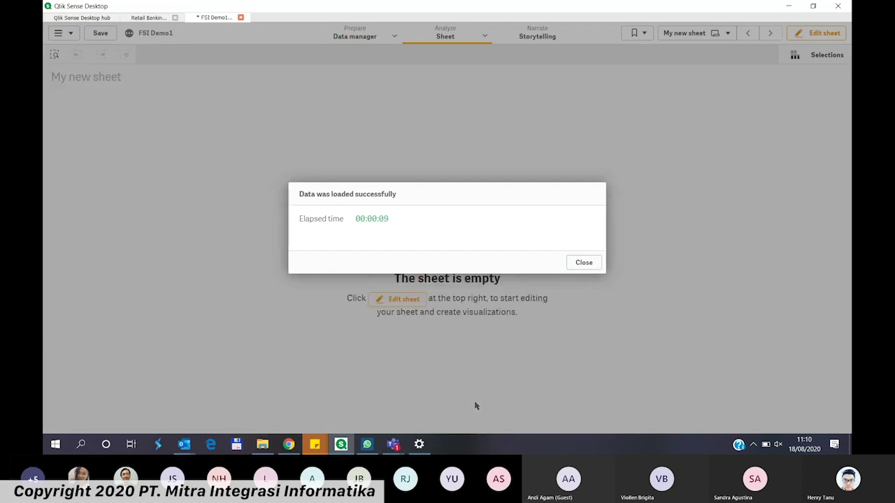
click(582, 263)
click(362, 37)
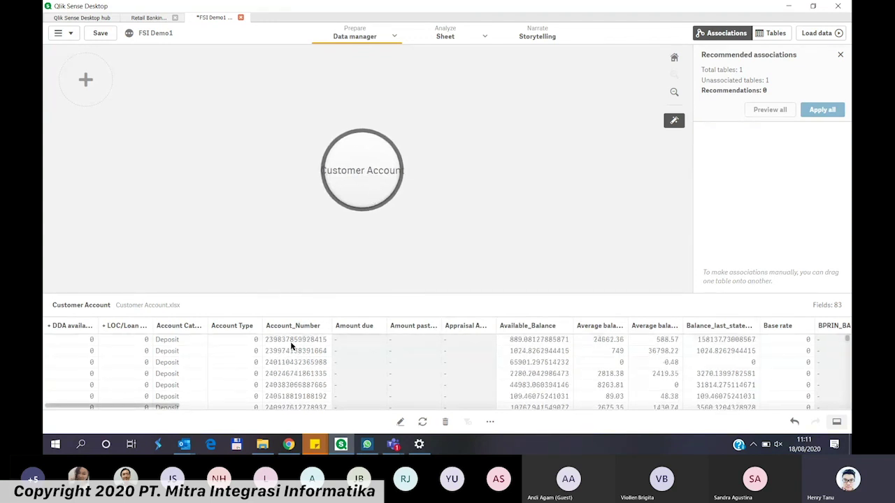
Step: Examine the Customer Account table's columns, rows and DDA available field summary, and return to the associations view
click(774, 35)
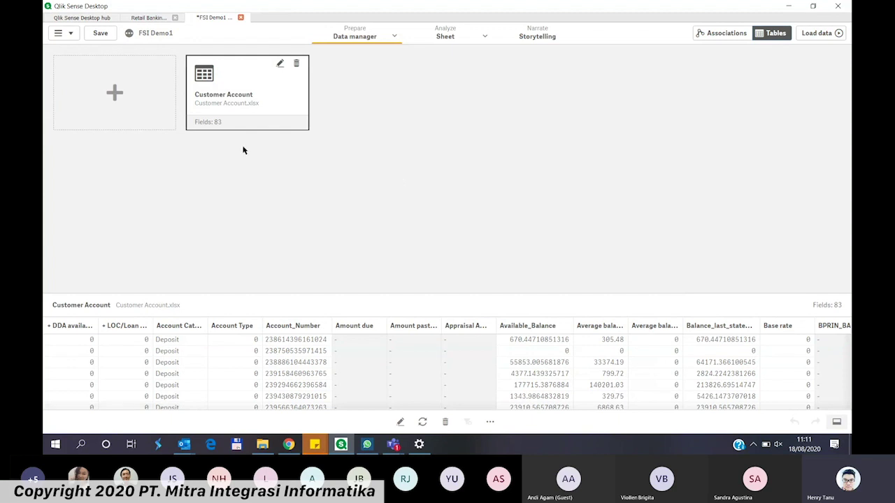
click(252, 105)
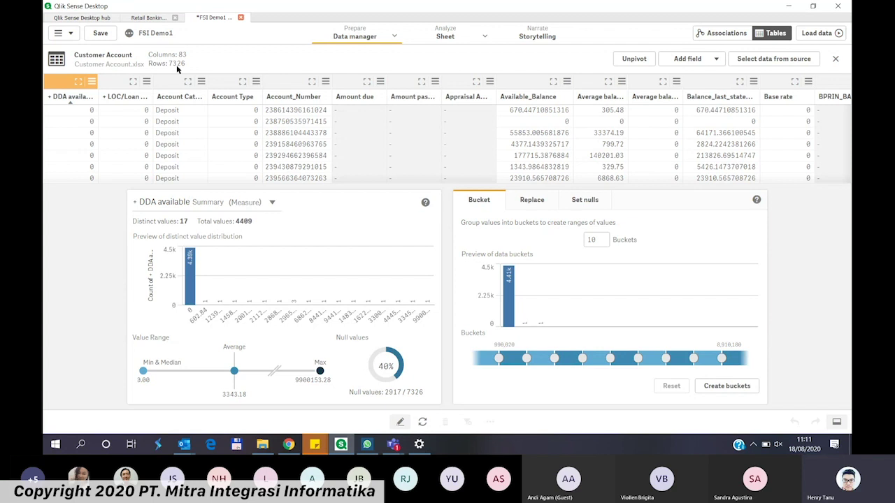
click(714, 33)
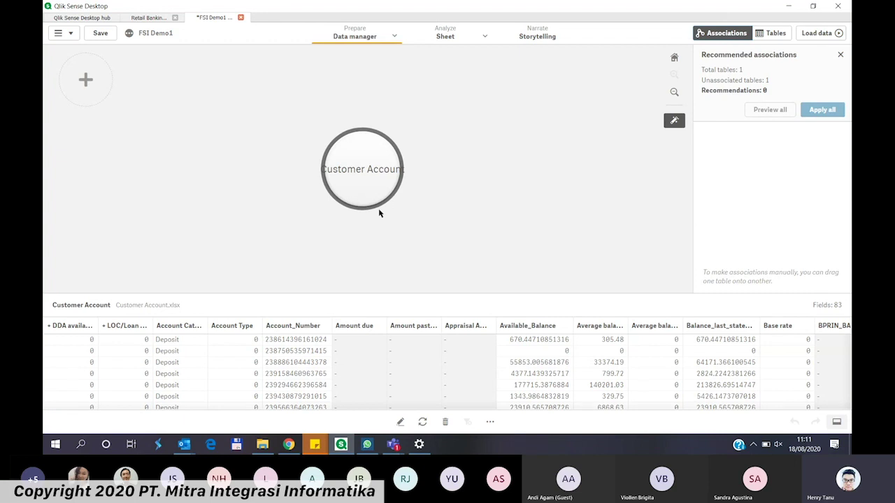
Step: Bring Customer.xlsx from File Explorer's FSI folder into FSI Demo1 and add its Customer table with all fields
click(262, 444)
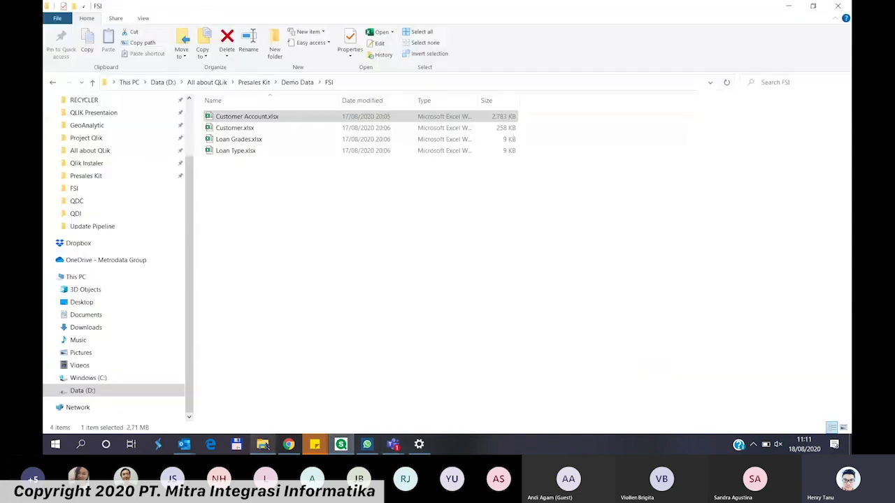
drag(249, 130, 388, 262)
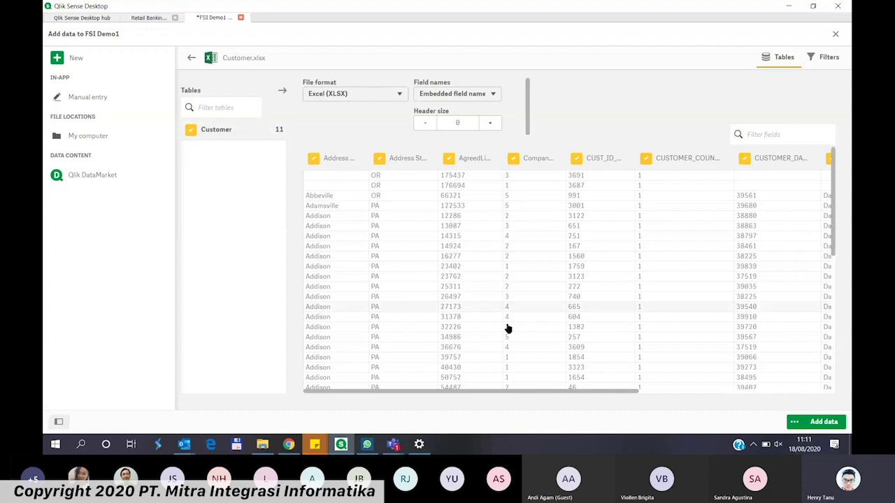
click(824, 422)
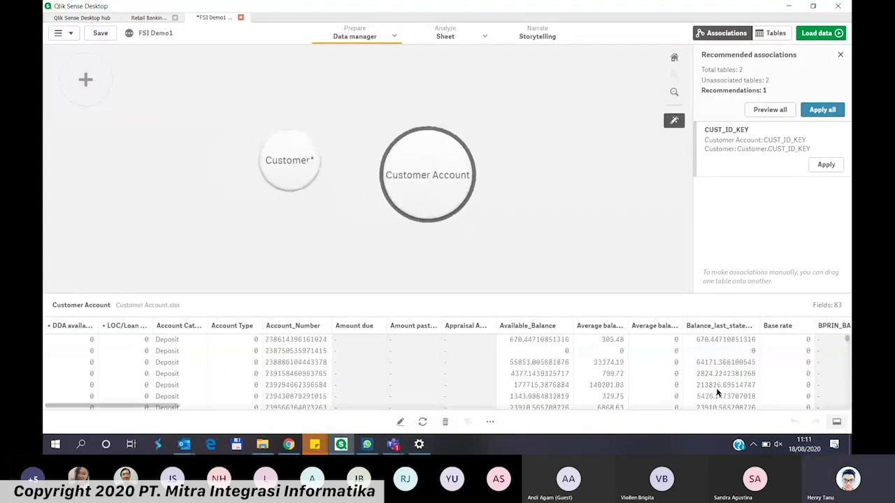
Step: Check Loan Grades.xlsx from File Explorer's FSI folder, close it, and add its Loan Grades table to FSI Demo1
click(263, 445)
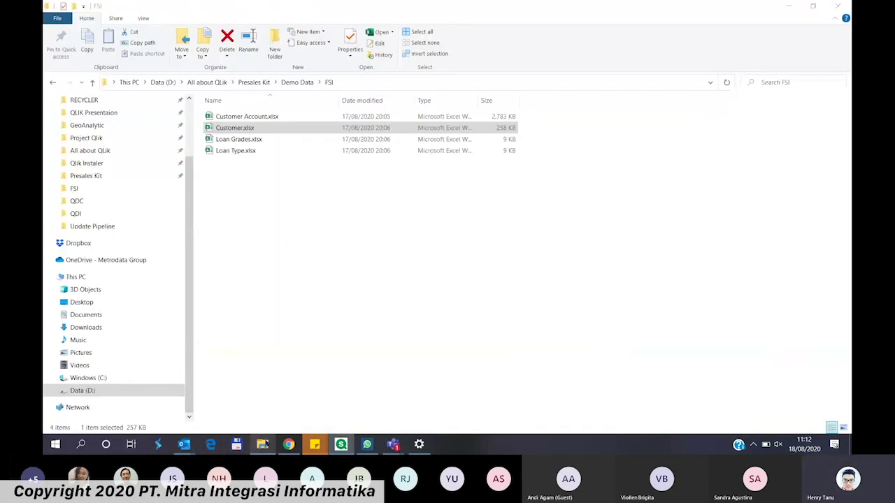
double_click(272, 142)
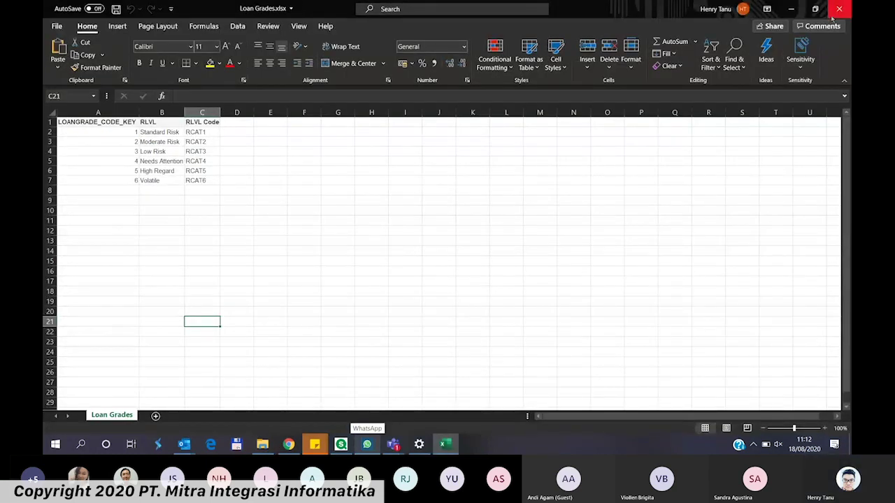
click(839, 9)
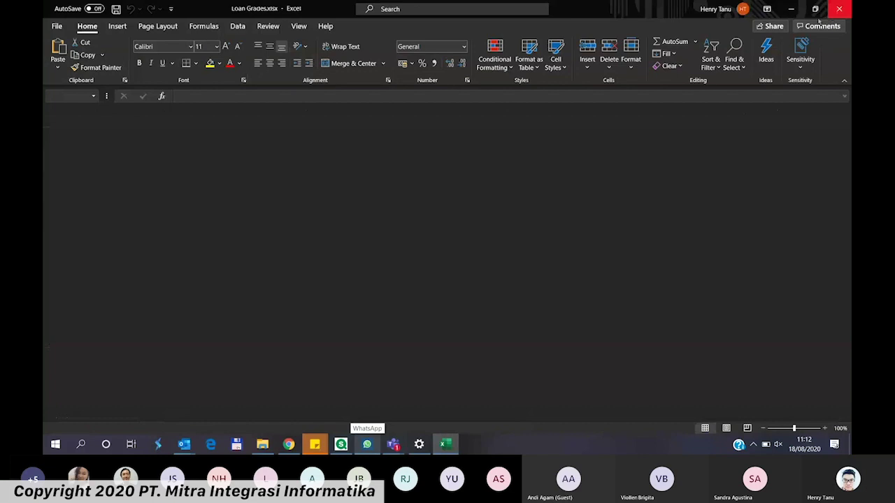
drag(296, 328, 351, 268)
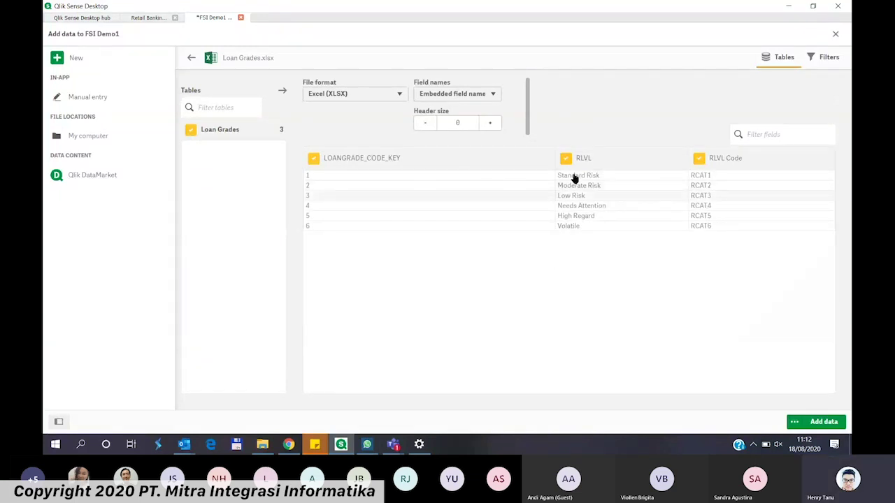
click(817, 423)
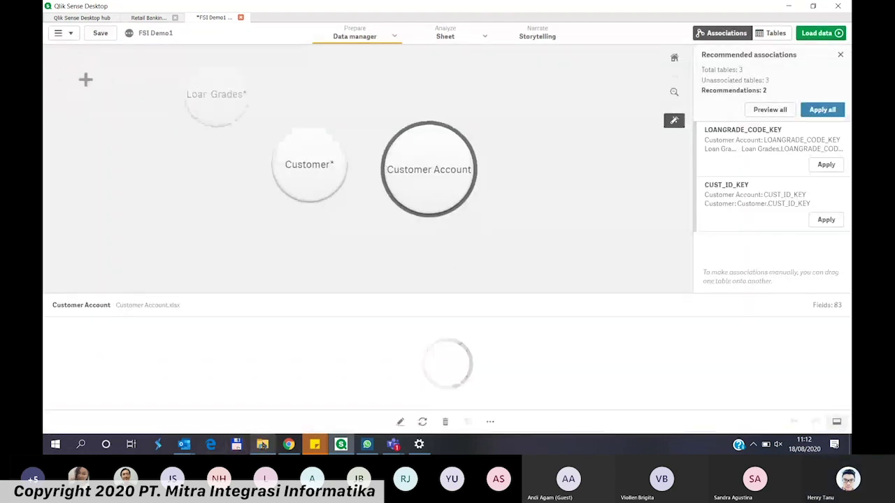
Step: Bring Loan Type.xlsx from File Explorer's FSI folder into FSI Demo1 and add its Loan Type table with all fields
click(262, 445)
click(265, 153)
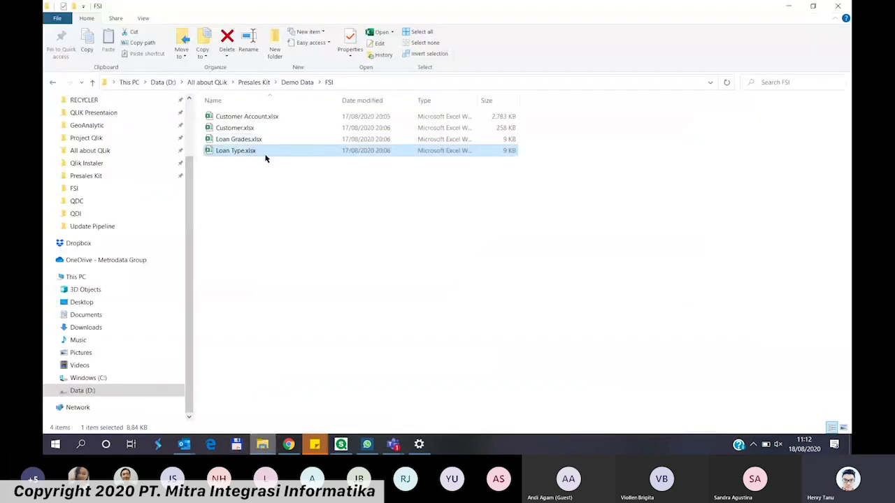
drag(266, 153, 364, 217)
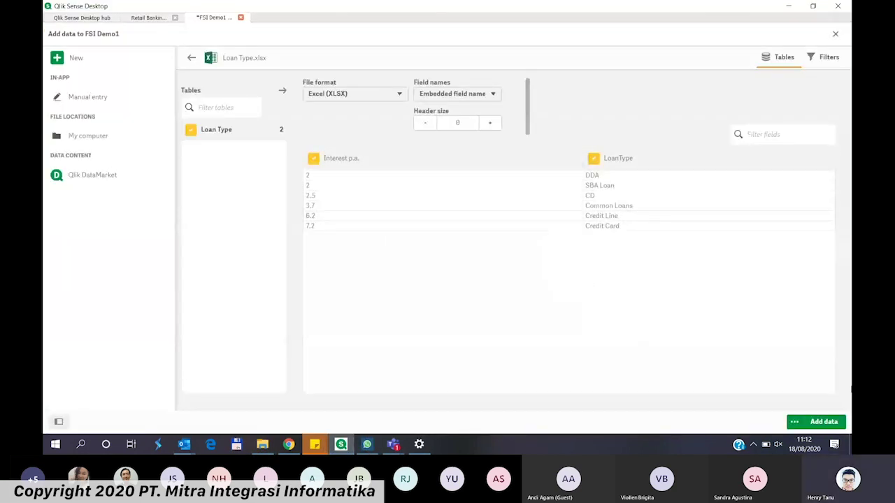
click(811, 426)
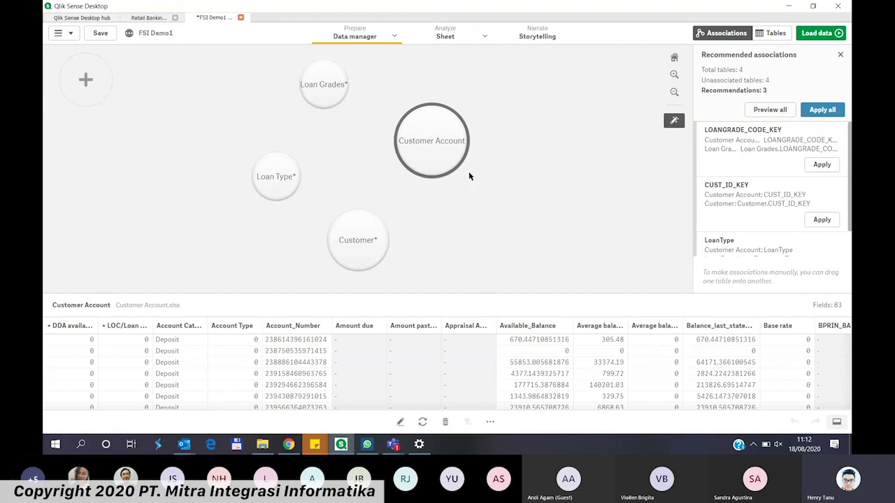
Step: Preview the Customer, Loan Type and Loan Grades tables one after another in the associations view
click(357, 241)
click(280, 187)
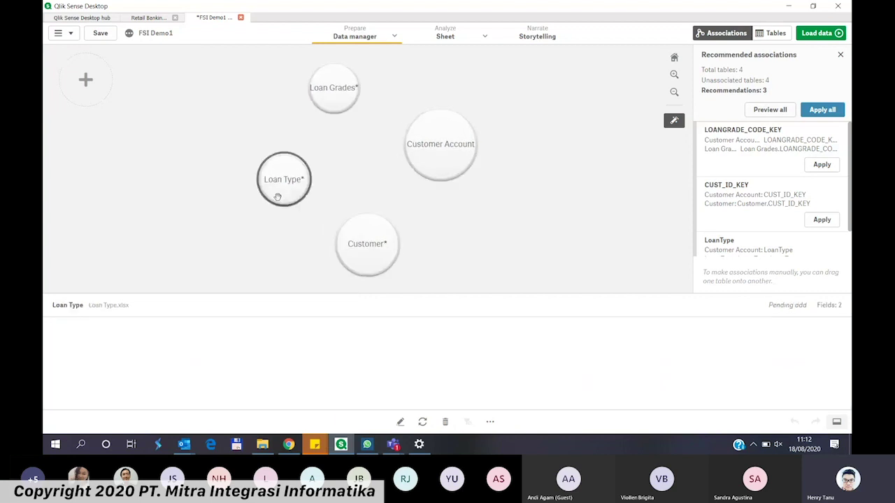
click(327, 83)
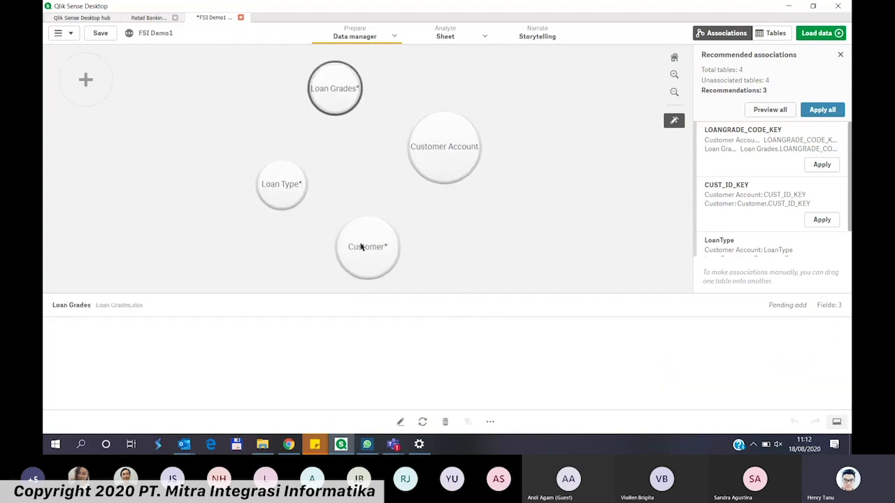
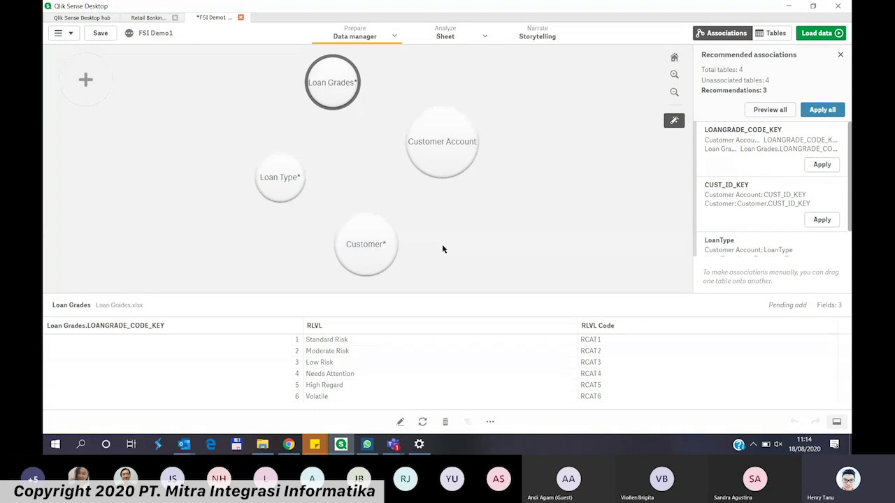
Step: Associate the Customer table with Customer Account through CUST_ID_KEY, and separate the two tables again after comparing their key columns
click(437, 171)
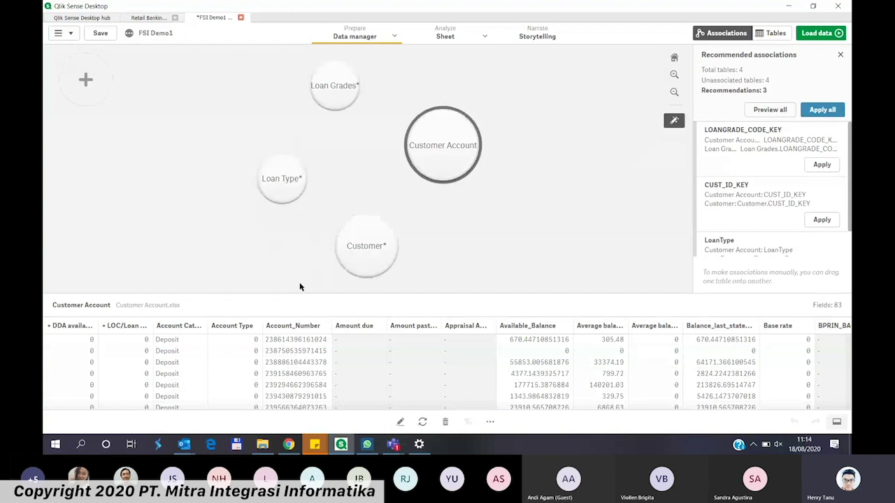
click(377, 238)
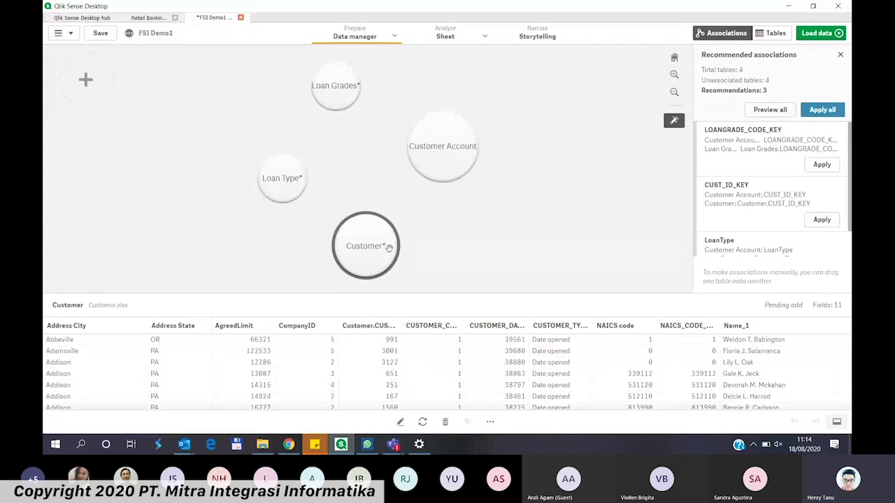
drag(389, 248, 390, 249)
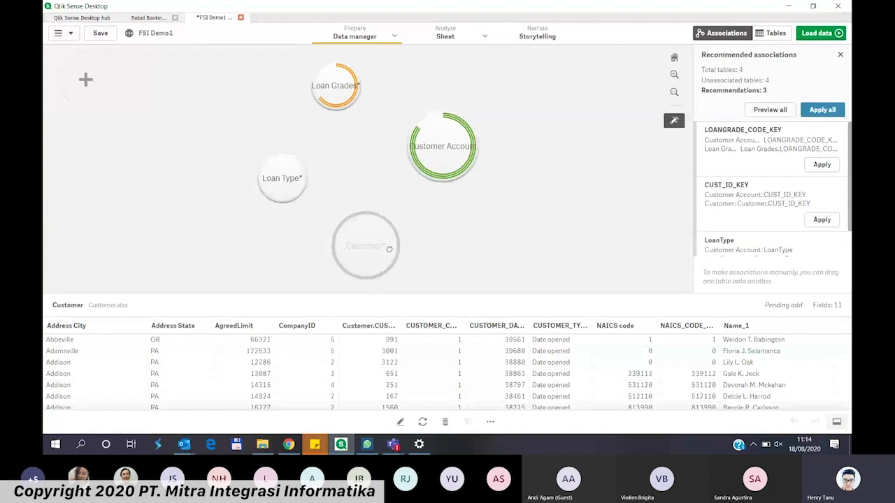
drag(390, 249, 390, 249)
drag(389, 249, 371, 231)
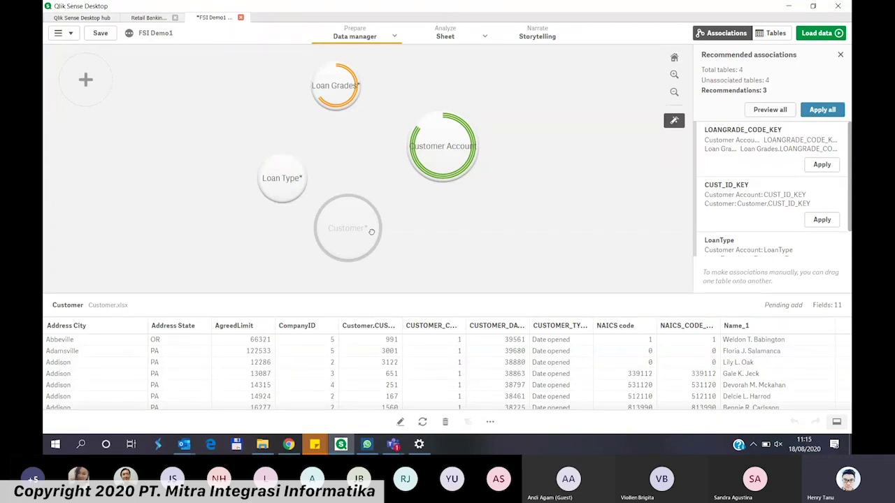
mouse_move(371, 231)
mouse_down()
mouse_move(339, 203)
mouse_move(371, 222)
mouse_up()
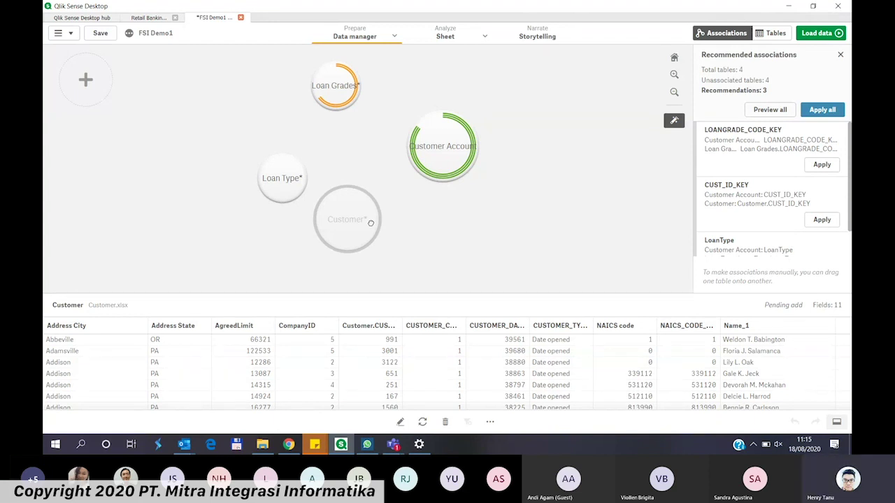
drag(371, 222, 401, 242)
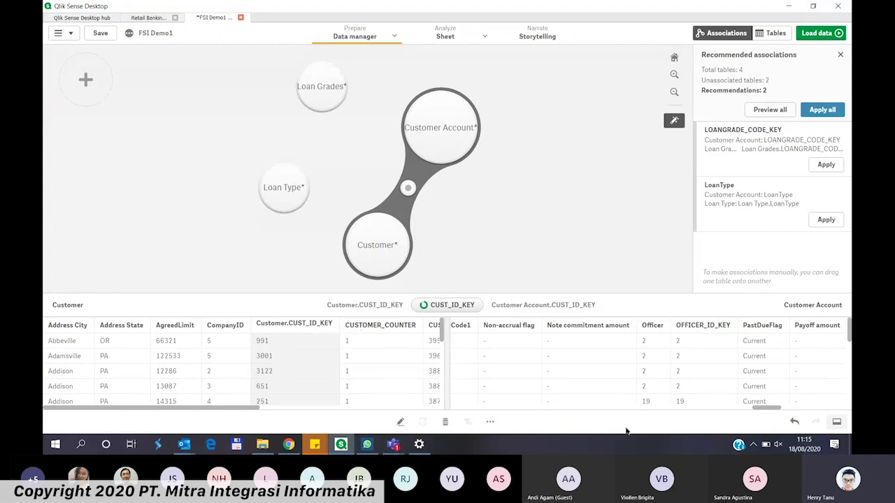
drag(757, 408, 629, 400)
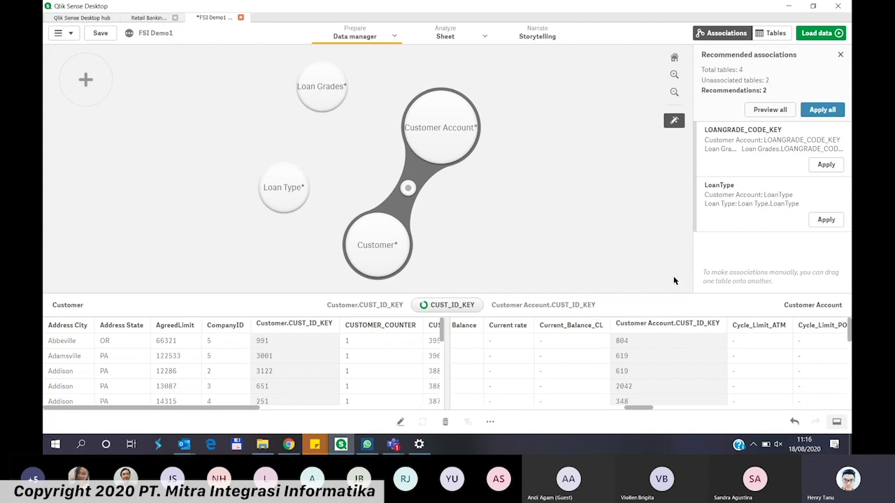
drag(472, 149, 488, 148)
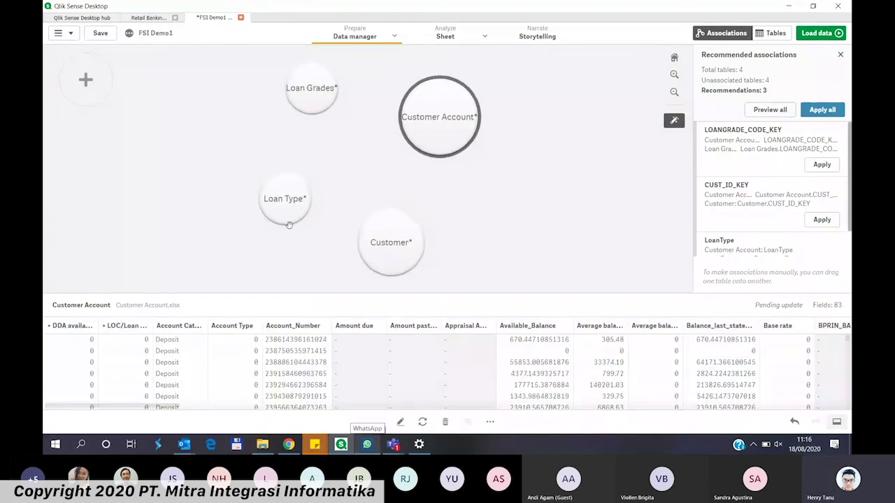
Step: Associate the Loan Type table with Customer Account through LoanType, and separate them again after comparing their key columns
click(291, 216)
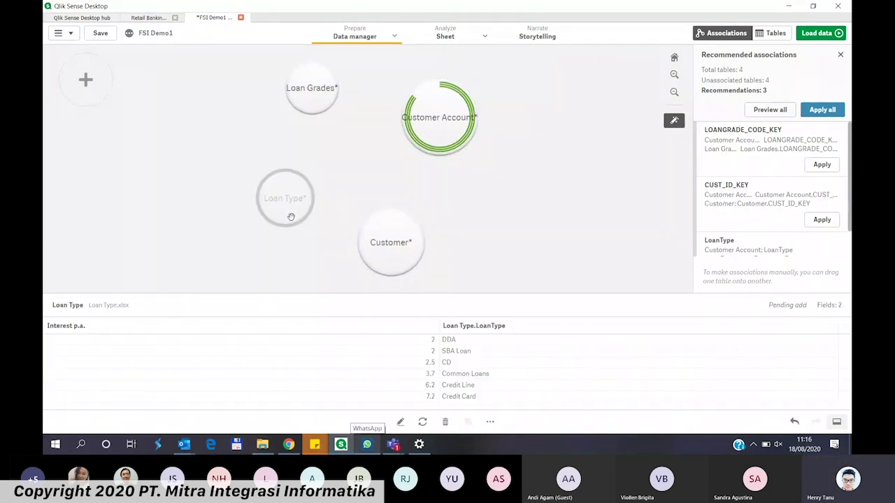
drag(291, 216, 404, 165)
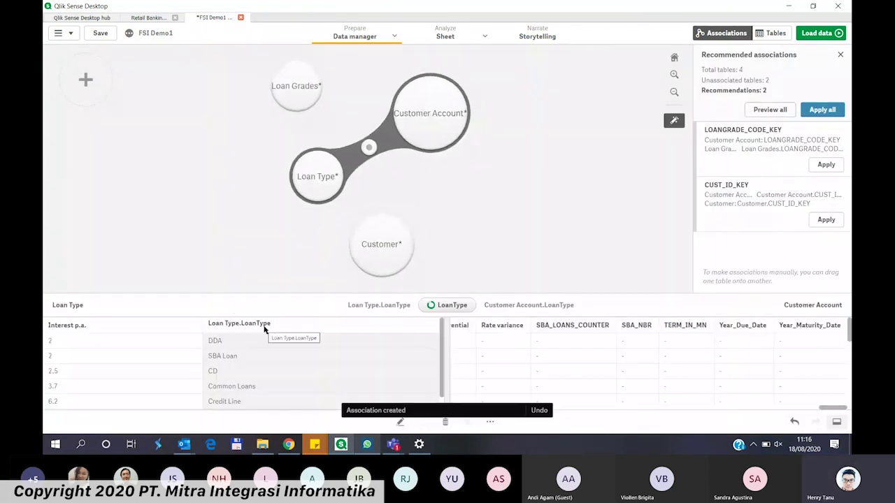
drag(832, 409, 789, 408)
drag(688, 431, 703, 417)
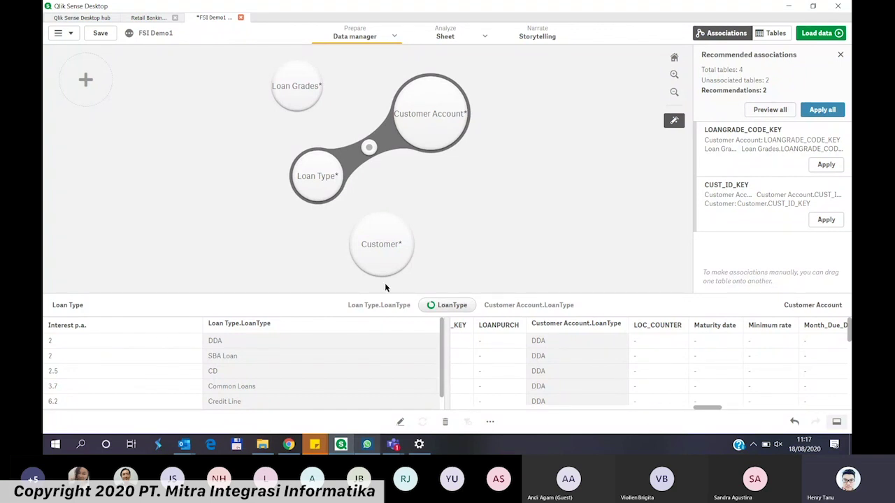
drag(429, 126, 599, 136)
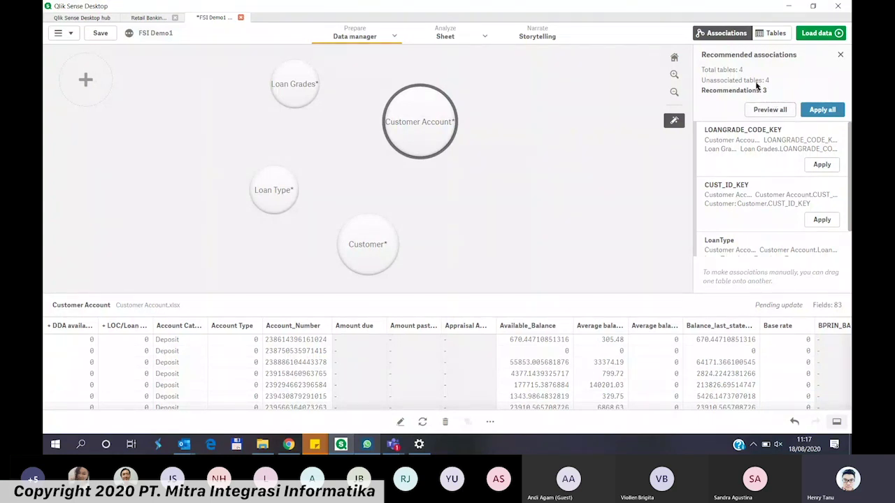
Step: Preview all recommended associations and examine the Loan Grades, Loan Type and Customer links to Customer Account in turn
click(785, 112)
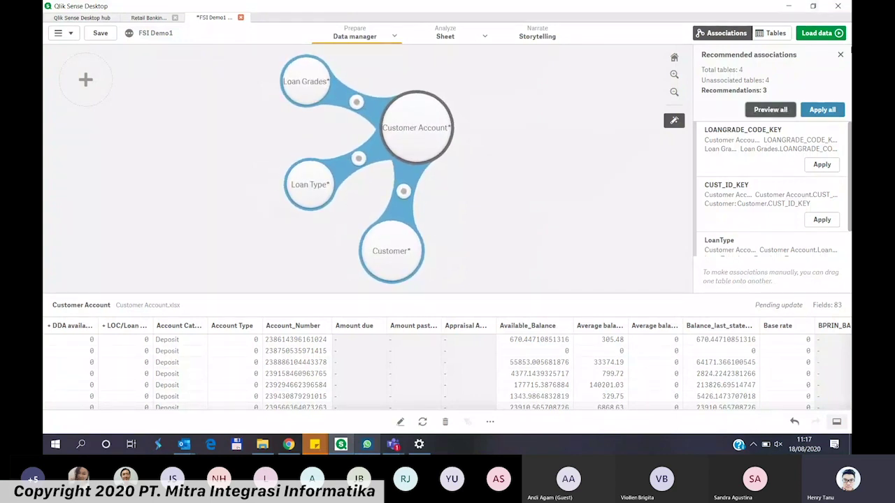
click(339, 101)
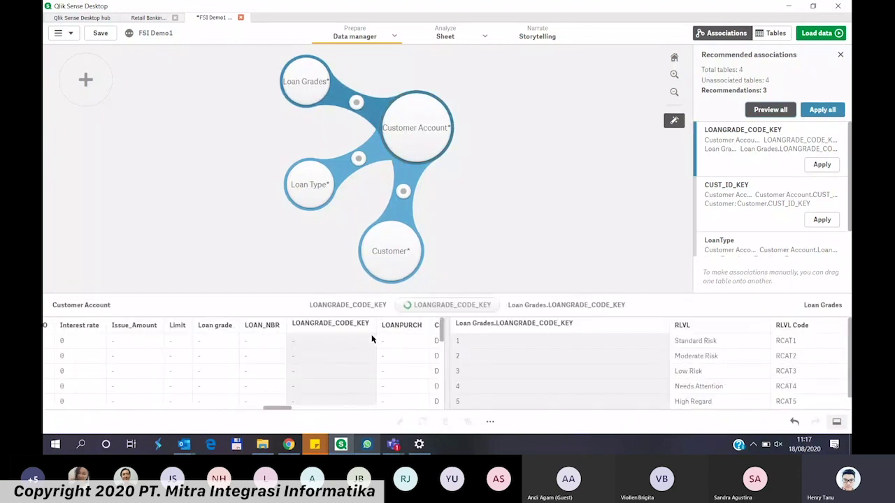
click(378, 130)
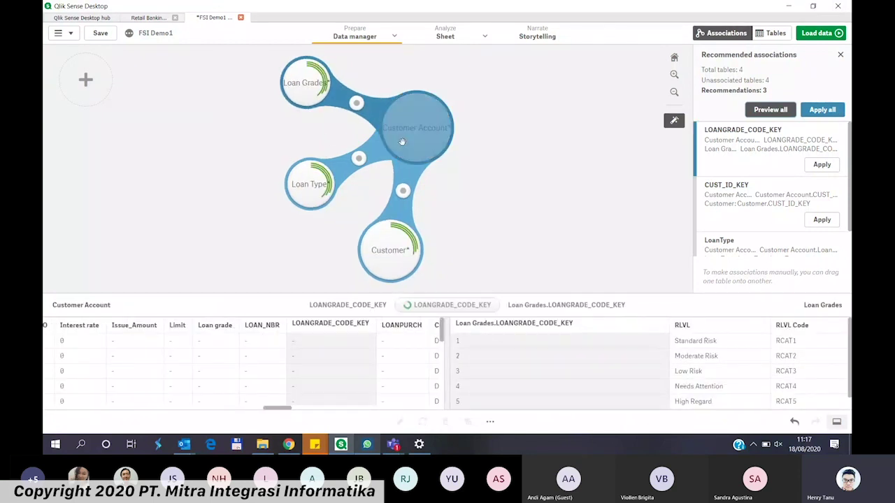
click(335, 165)
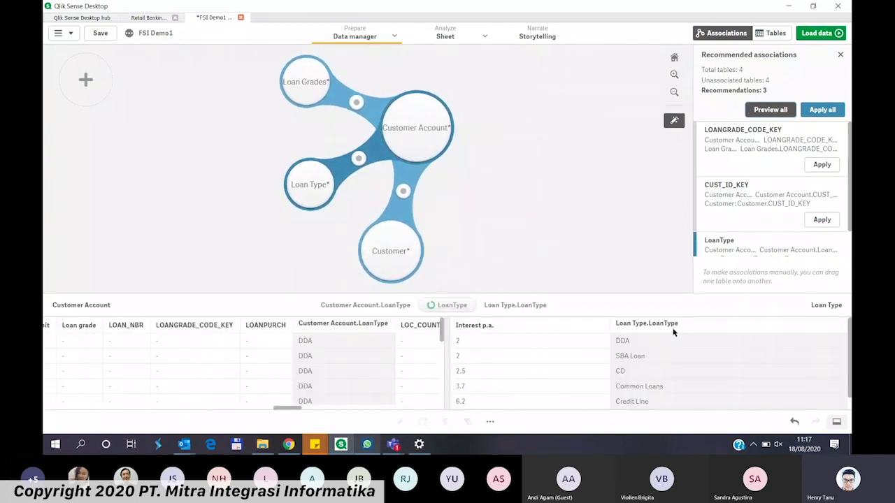
click(394, 205)
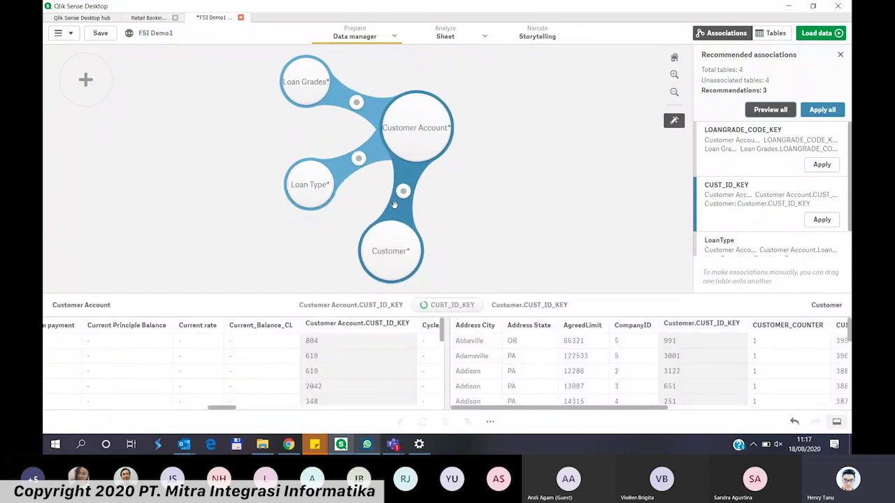
Step: Apply all recommended associations and load the data, continuing to edit the sheet
click(804, 111)
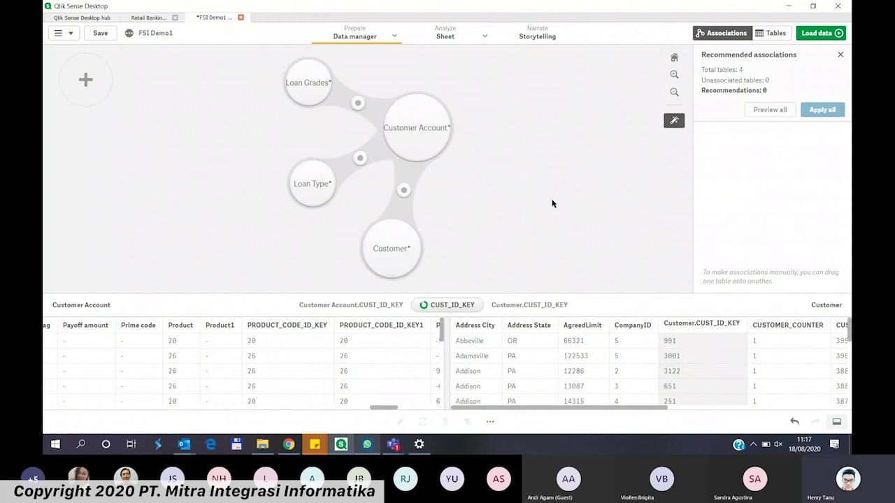
click(816, 33)
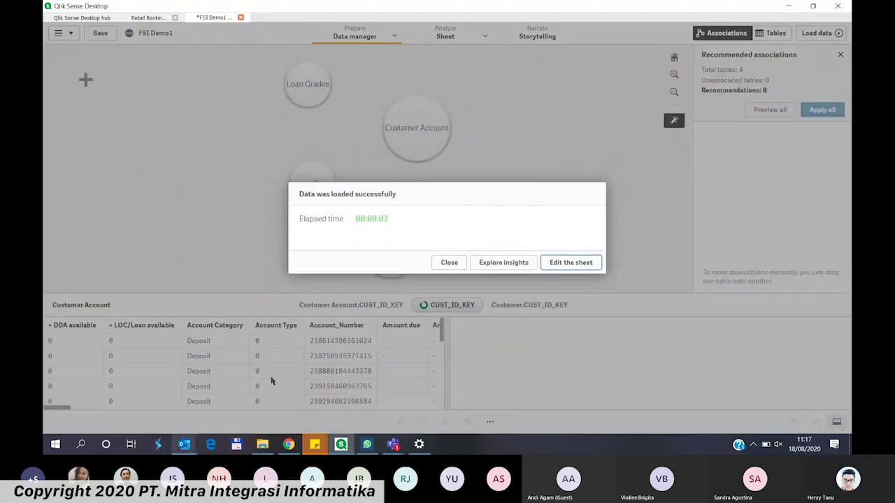
click(558, 264)
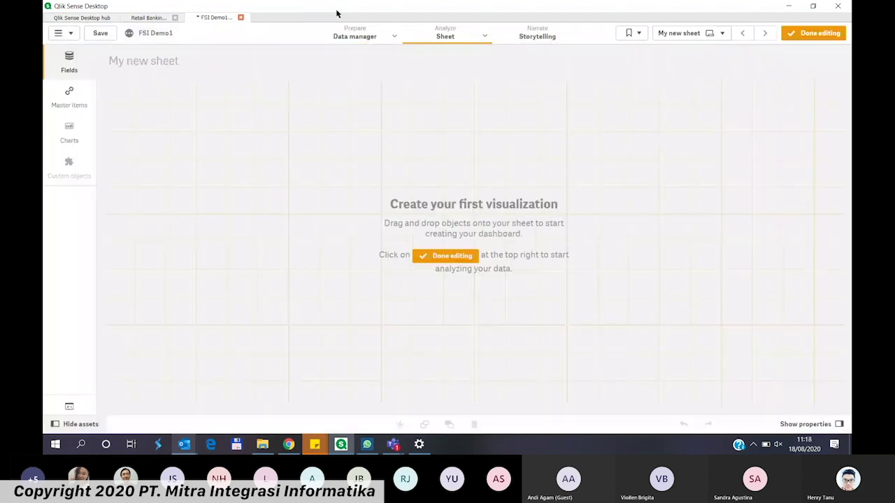
Step: Examine the table relationships in the data model viewer and return to the empty sheet
click(374, 40)
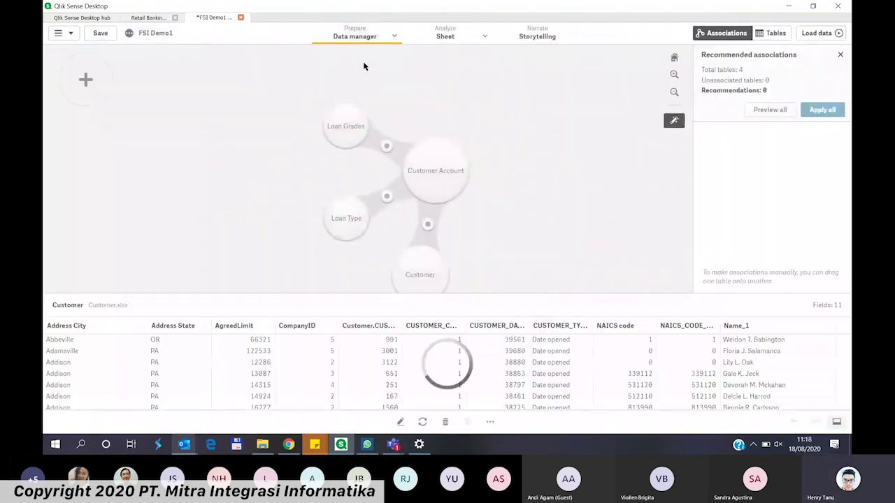
click(395, 36)
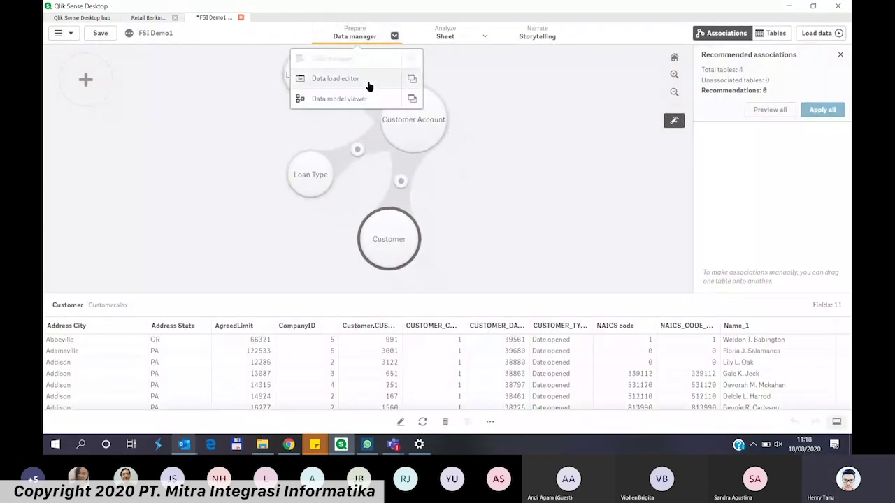
click(367, 97)
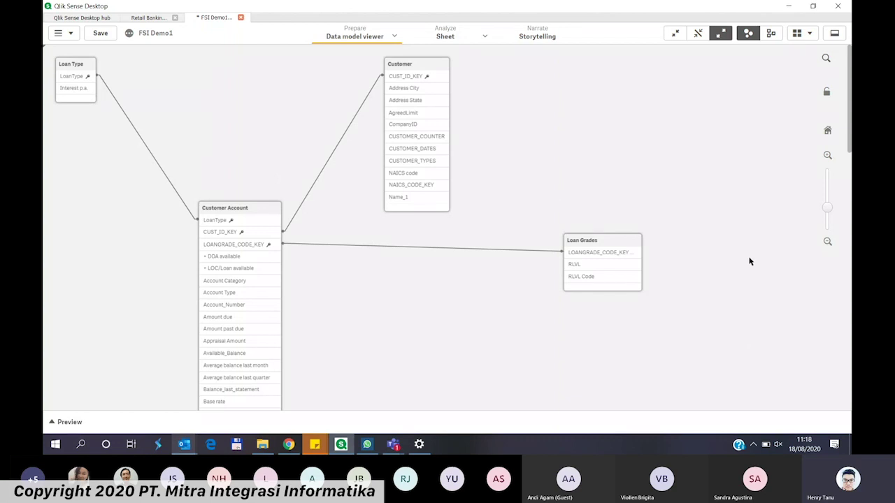
click(446, 36)
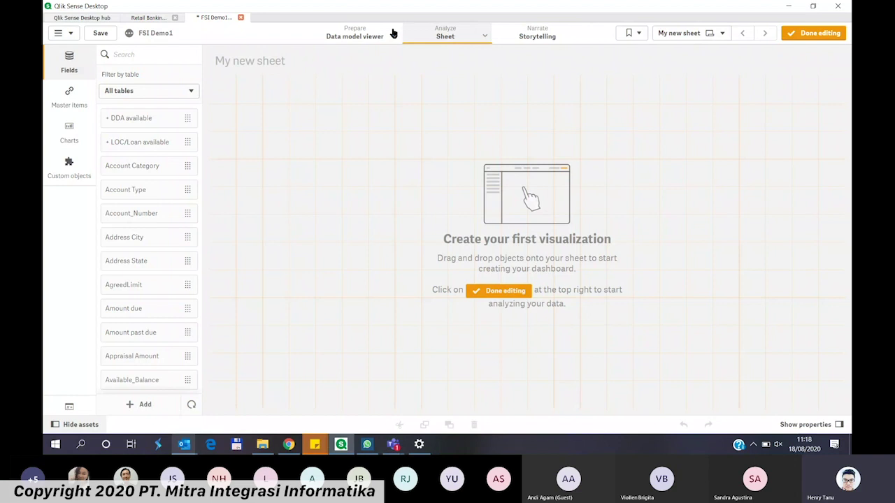
Step: Check the Current Balance pie chart on the Retail Banking app's Credit Risk Analysis sheet and return to FSI Demo1
click(144, 18)
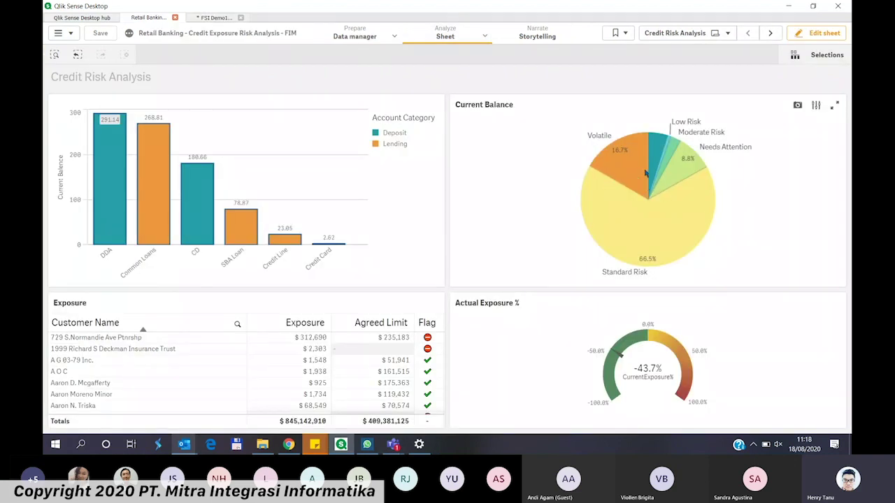
mouse_move(597, 198)
click(204, 17)
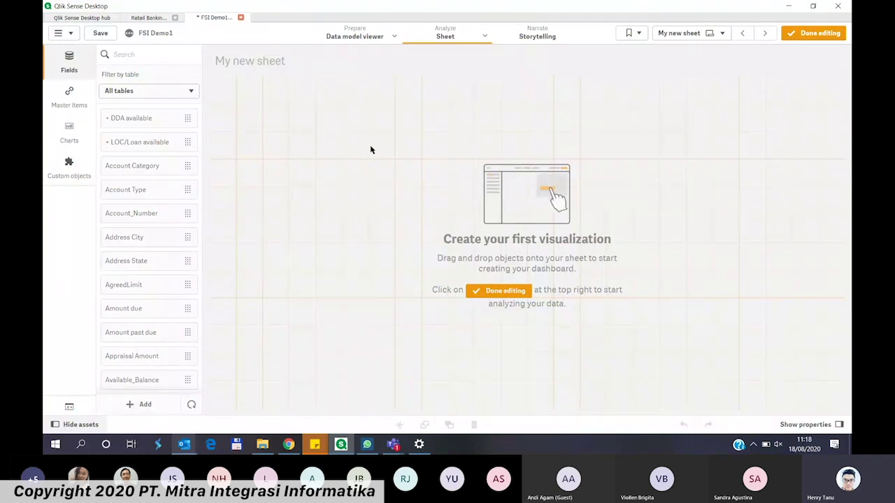
Step: Add an empty pie chart from the chart library to My new sheet
click(70, 135)
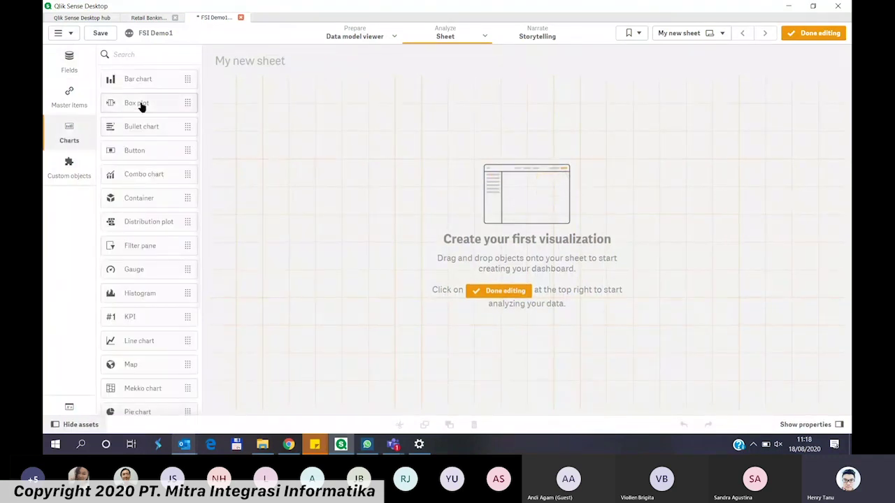
scroll(126, 234, down, 1)
scroll(128, 235, up, 1)
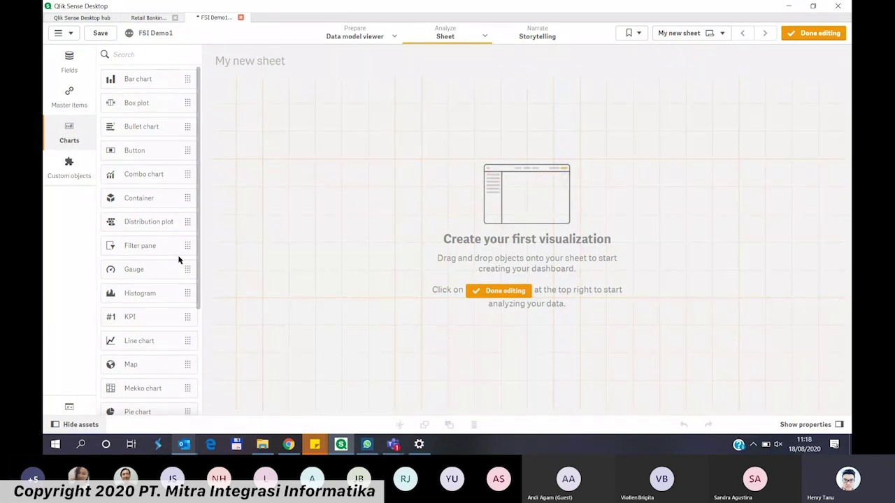
scroll(164, 298, down, 3)
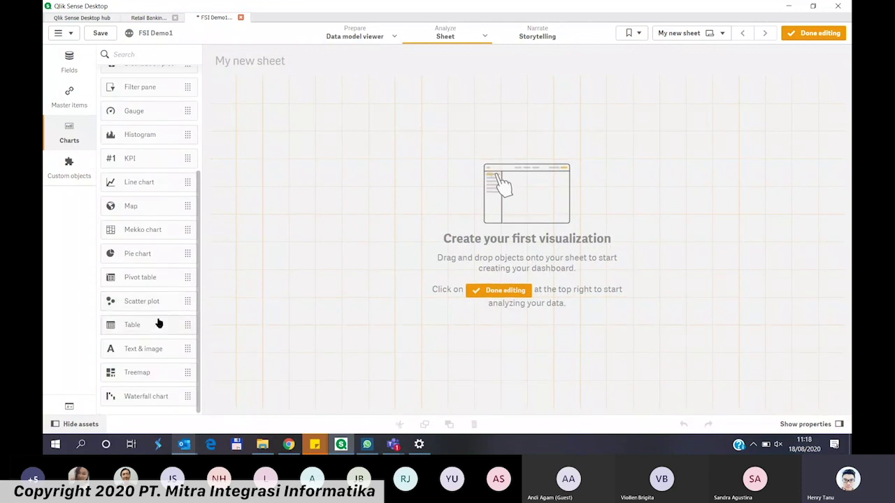
drag(146, 258, 441, 175)
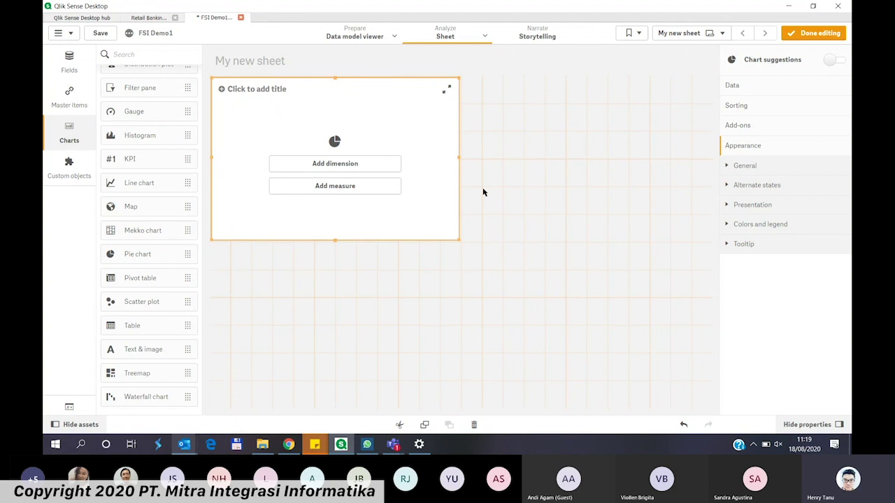
Step: Check the Current Balance pie chart in the Retail Banking app and add RLVL as the dimension of FSI Demo1's new pie chart
click(145, 17)
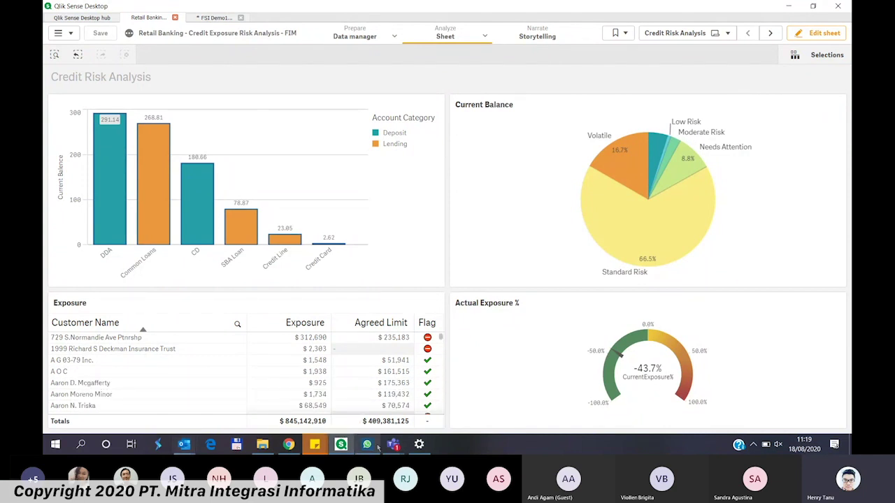
click(211, 18)
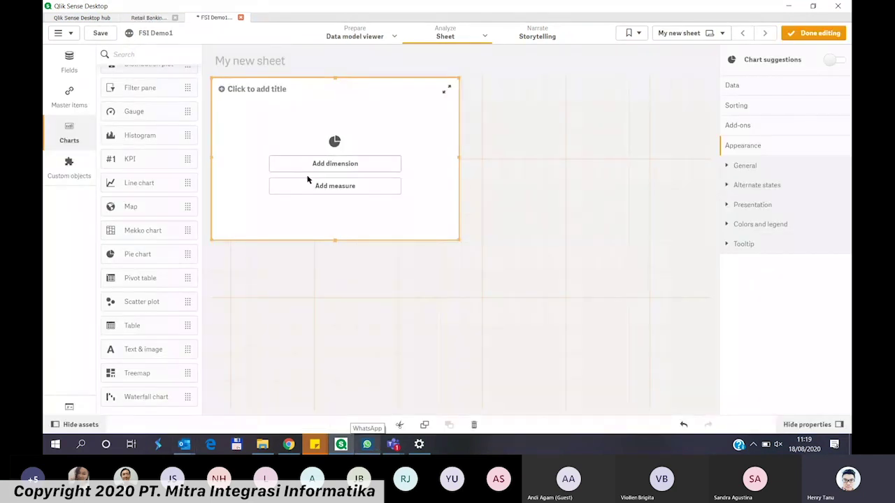
click(325, 168)
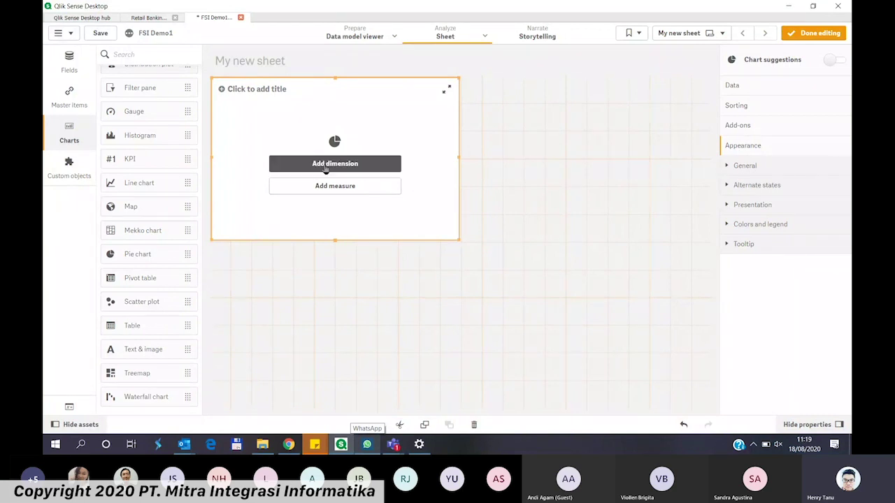
click(325, 166)
text(r)
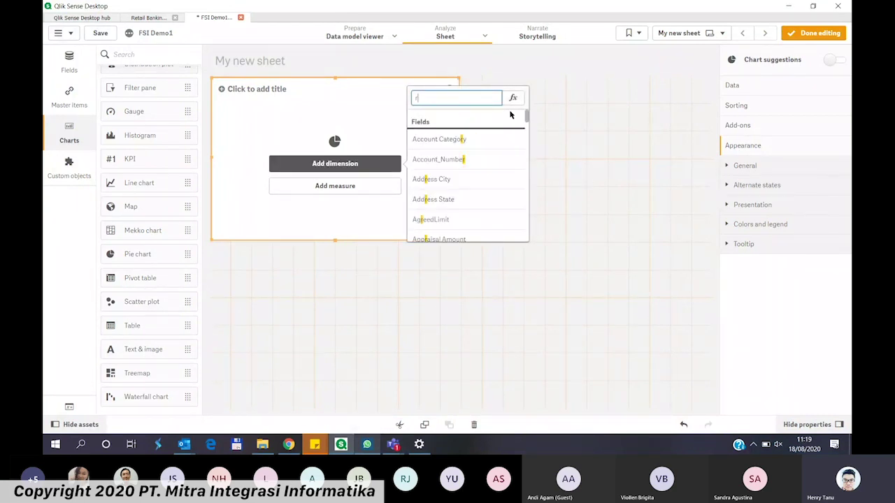
text(l)
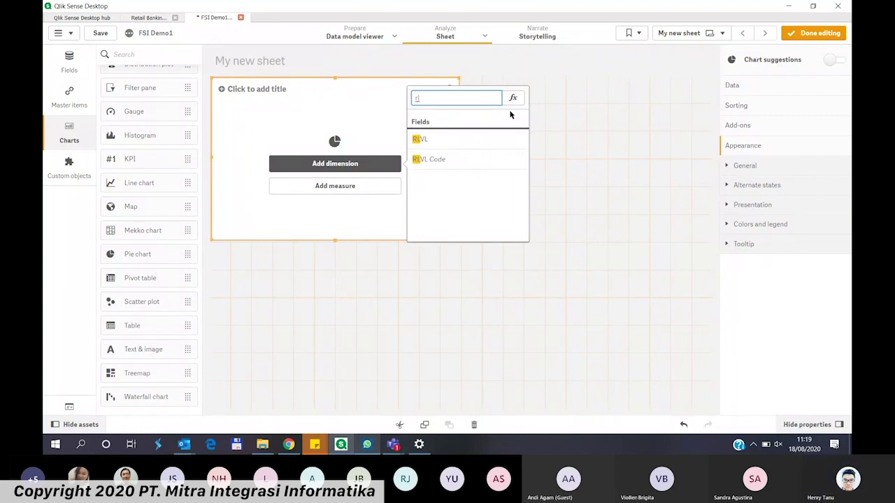
click(477, 145)
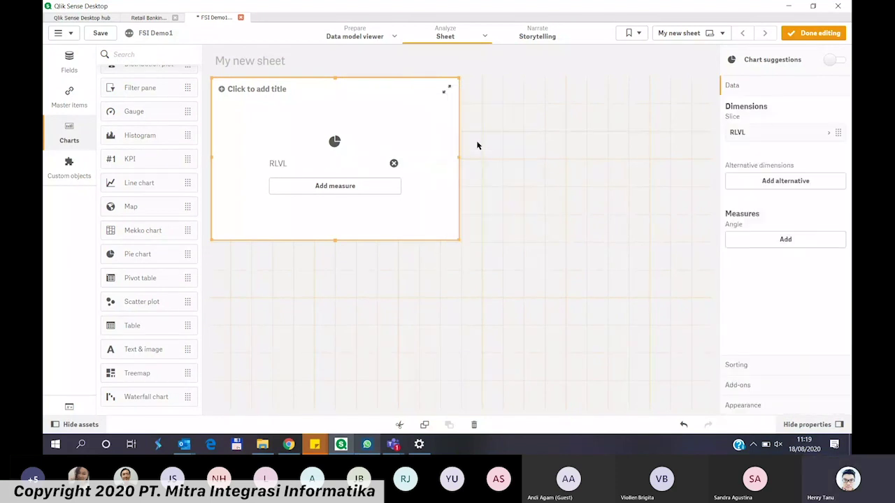
Step: Add Sum([Current Balance]) as the pie chart's angle measure
click(335, 194)
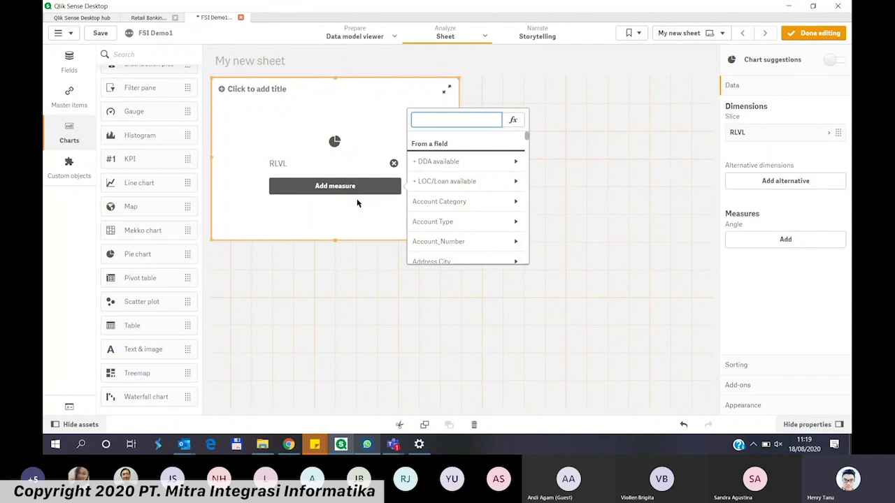
text(c)
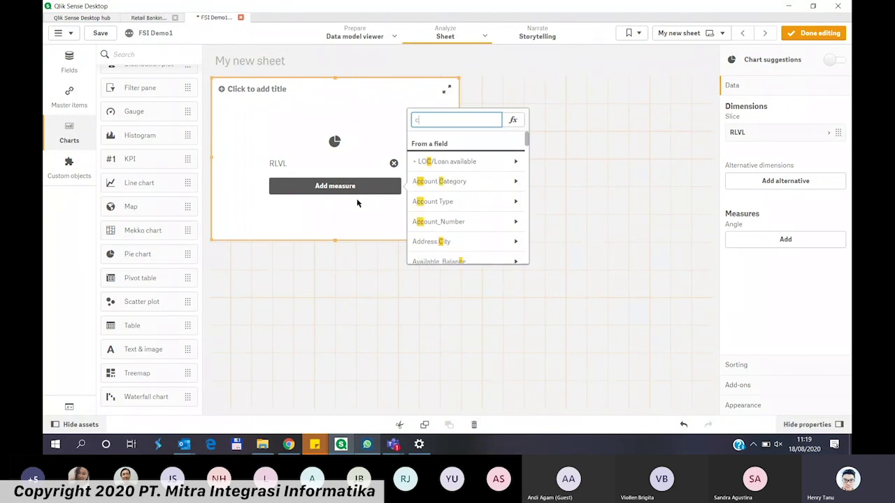
text(urre)
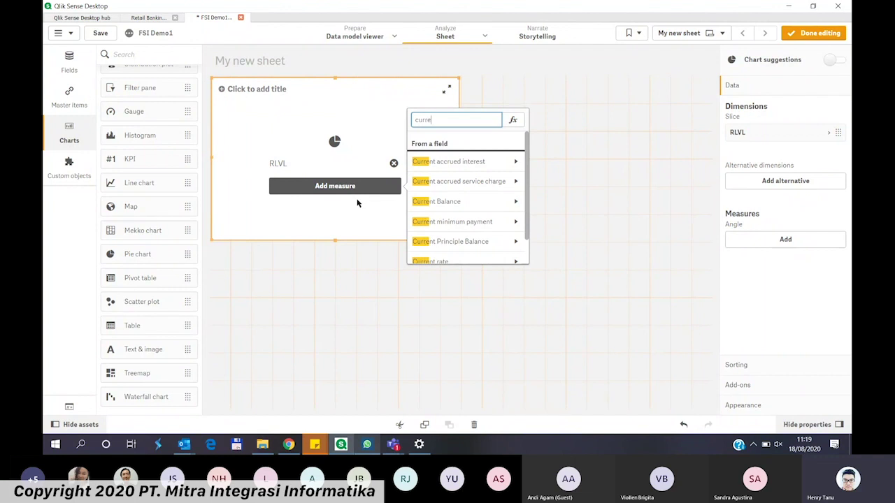
click(439, 201)
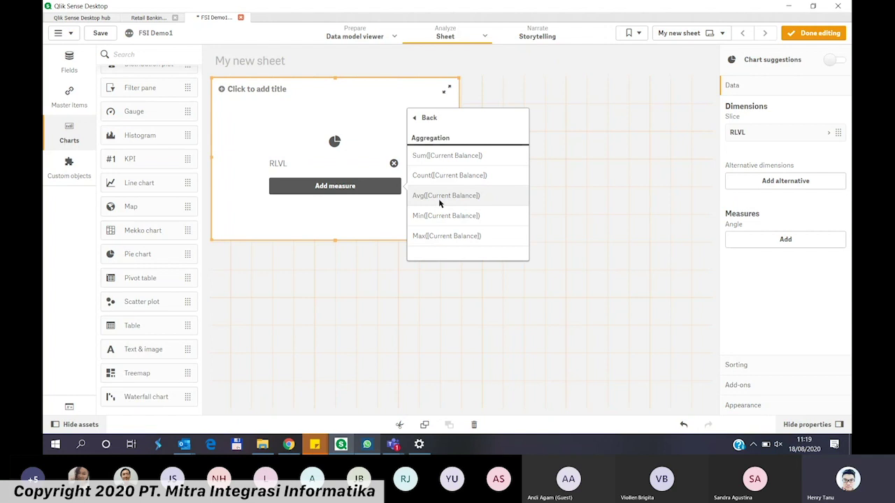
click(444, 156)
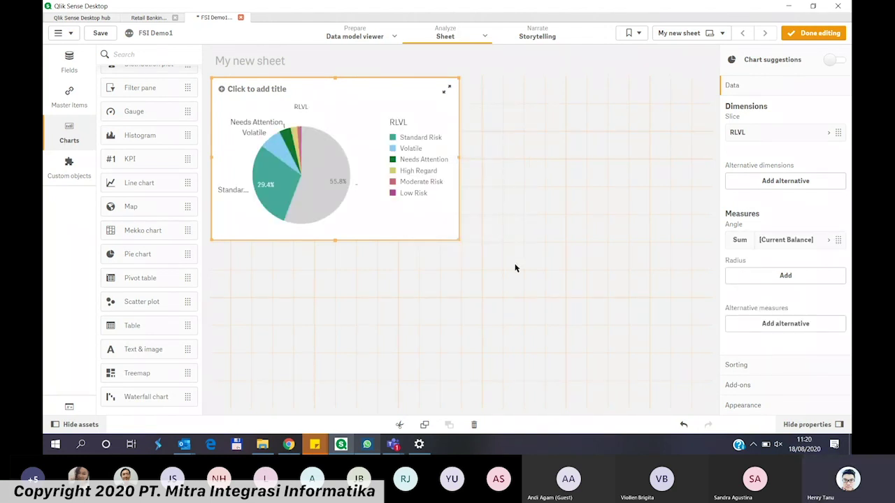
Step: Move the pie chart to the upper-right area of the sheet and extend its height downward by one grid row
drag(415, 114, 664, 130)
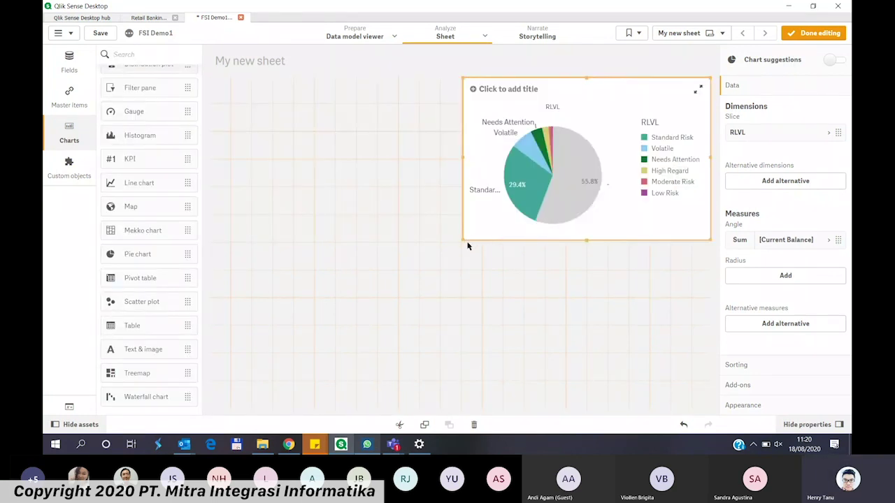
drag(464, 239, 466, 266)
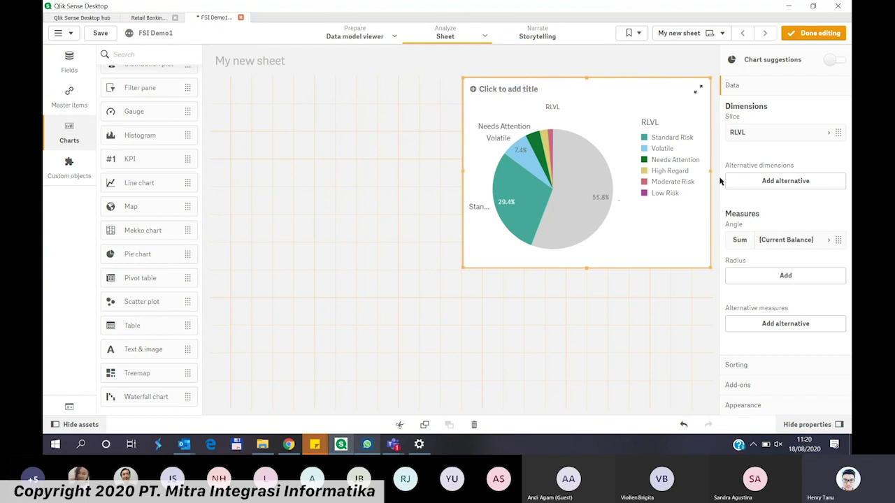
Step: Limit the pie chart's RLVL dimension to the top 5 values and disable Show others
click(808, 137)
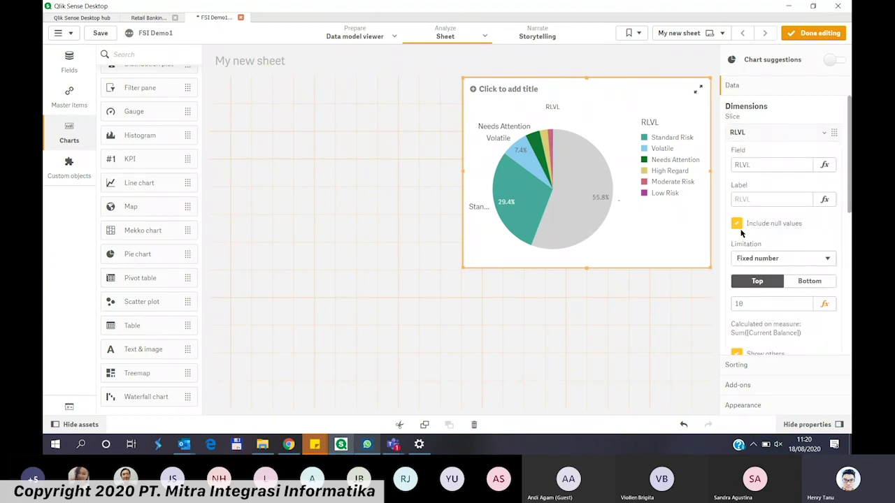
click(740, 303)
double_click(738, 305)
text(5)
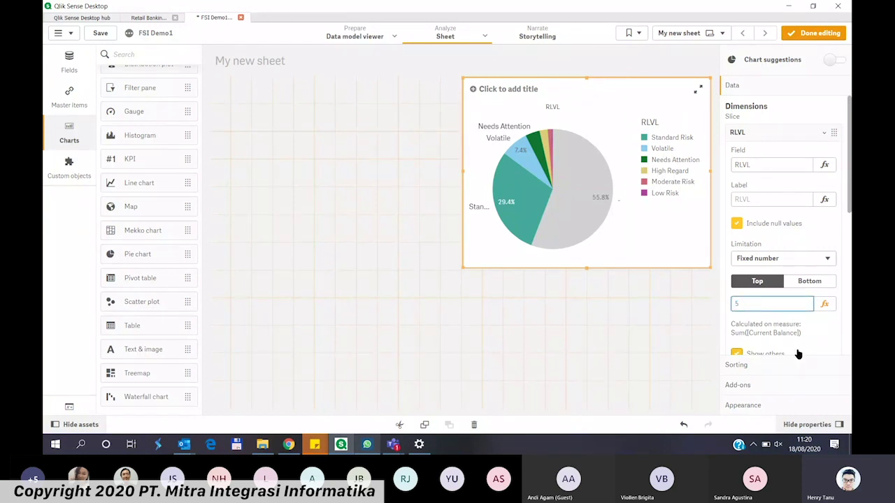
key(Return)
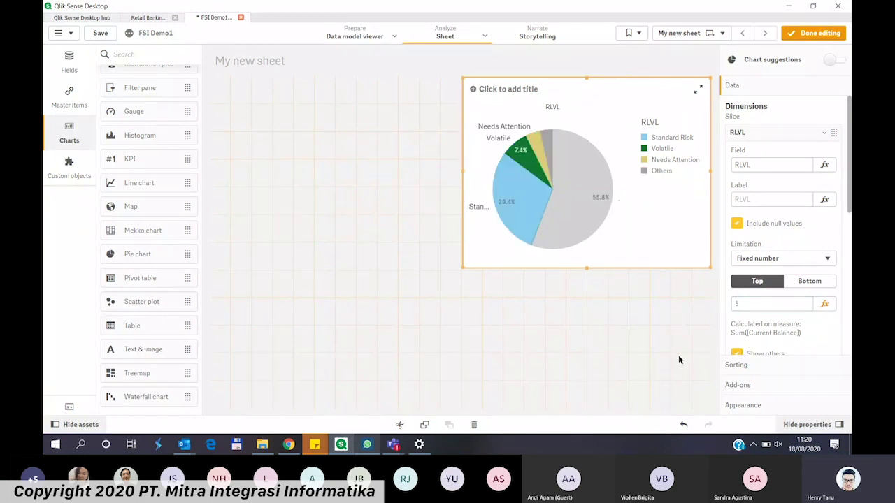
click(734, 356)
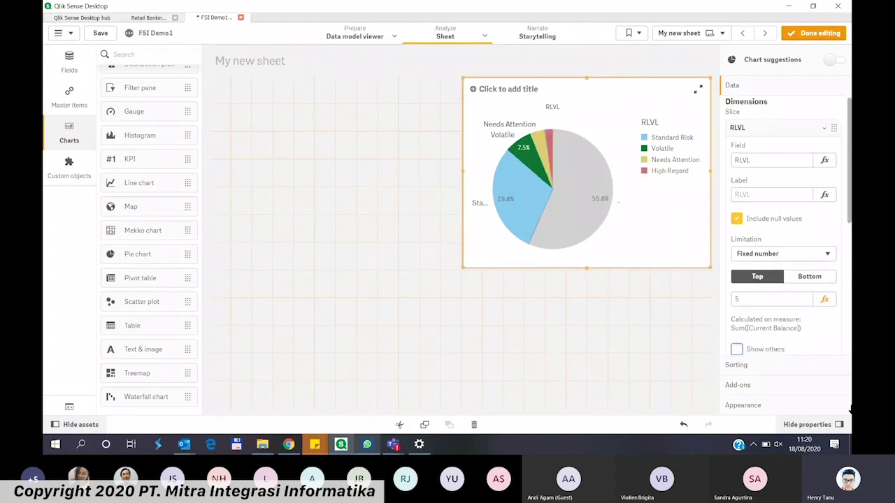
Step: Set the RLVL dimension's fixed-number limit to 10 and exclude null values, ending sheet editing
click(732, 299)
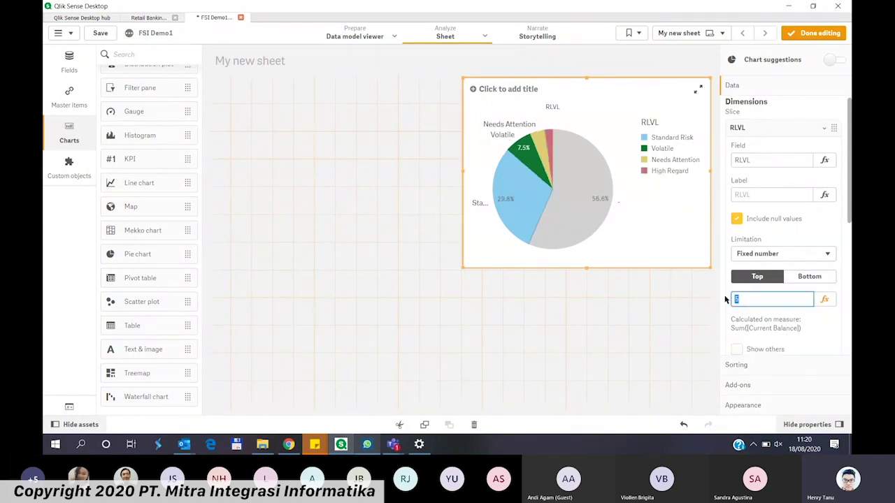
text(1)
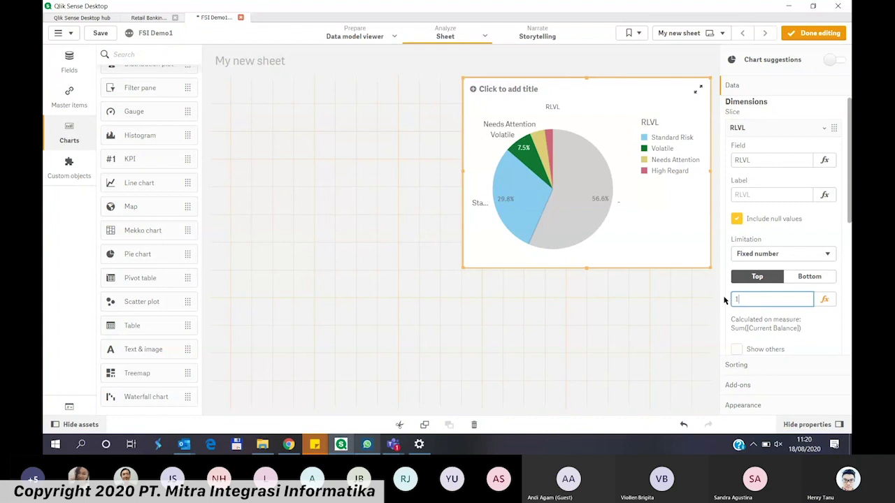
text(0)
click(736, 219)
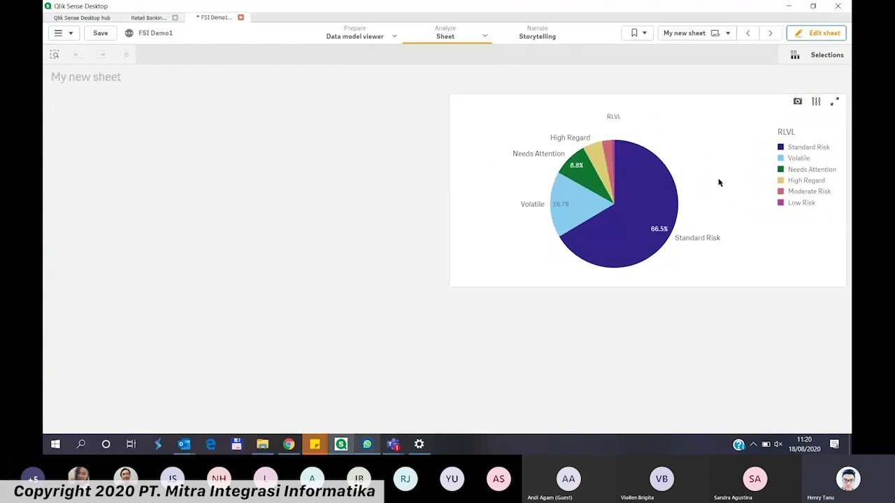
Step: Compare the pie chart with the Retail Banking app's Current Balance chart and add an empty bar chart beside it on My new sheet
click(149, 16)
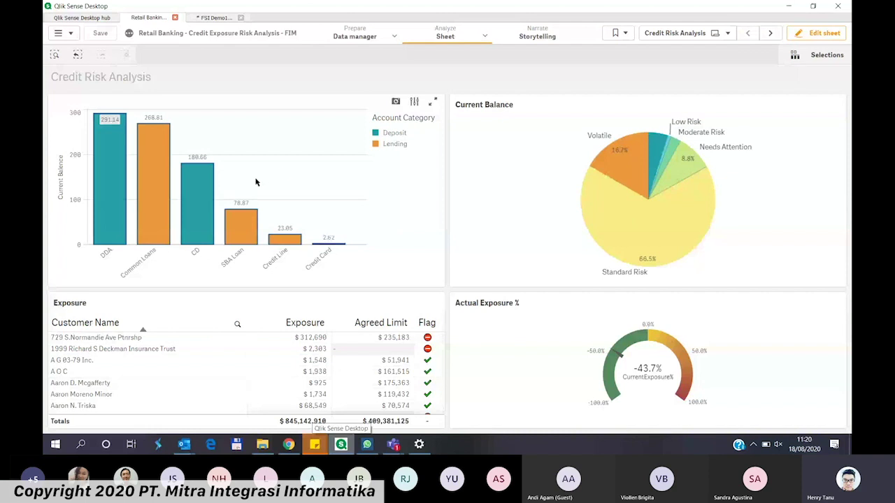
click(210, 17)
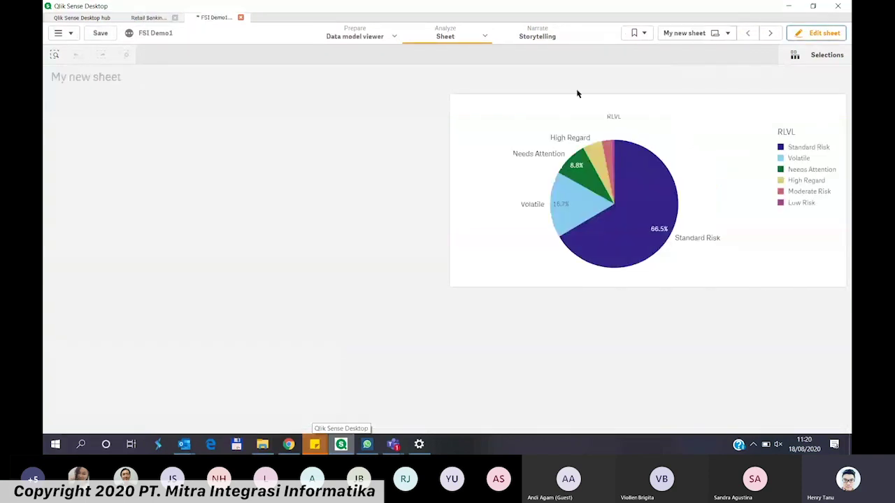
click(814, 33)
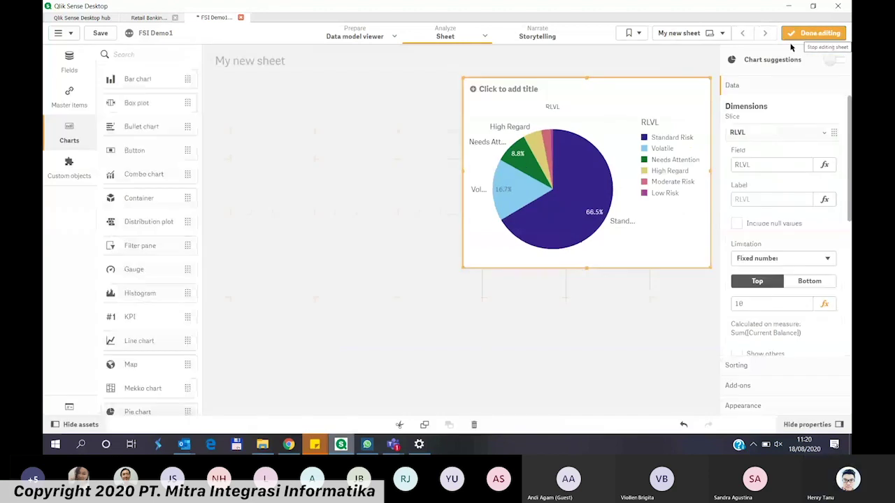
drag(133, 80, 316, 260)
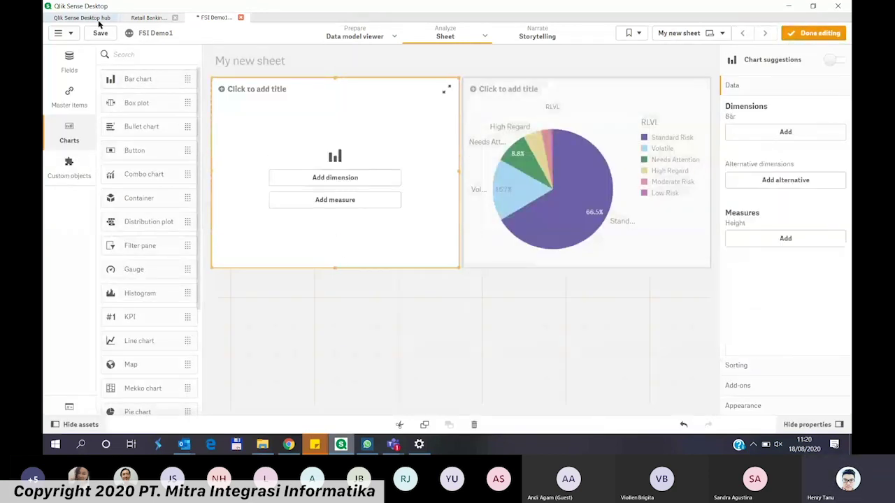
Step: Check the Retail Banking app's Current Balance bar chart and add LoanType as the dimension of FSI Demo1's new bar chart
click(148, 17)
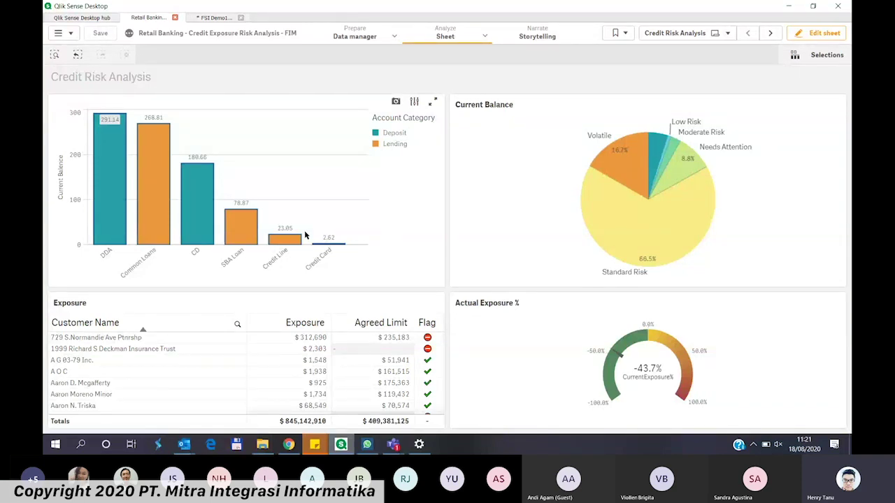
click(207, 19)
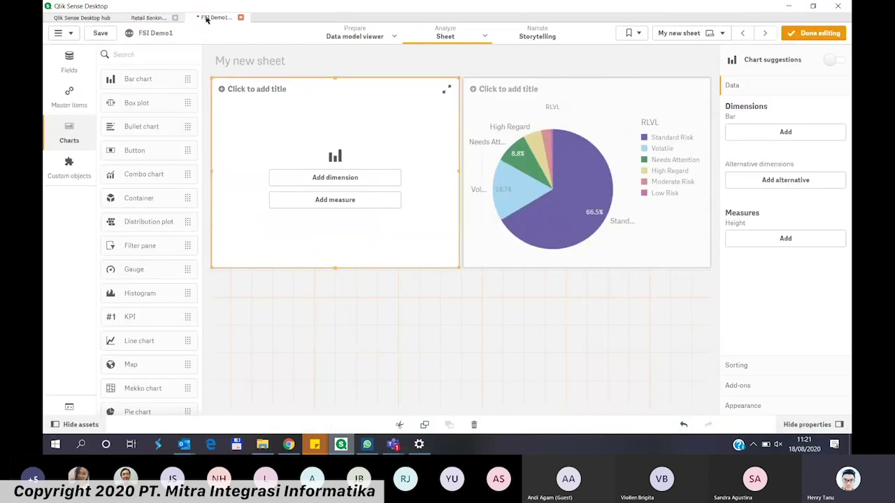
click(374, 181)
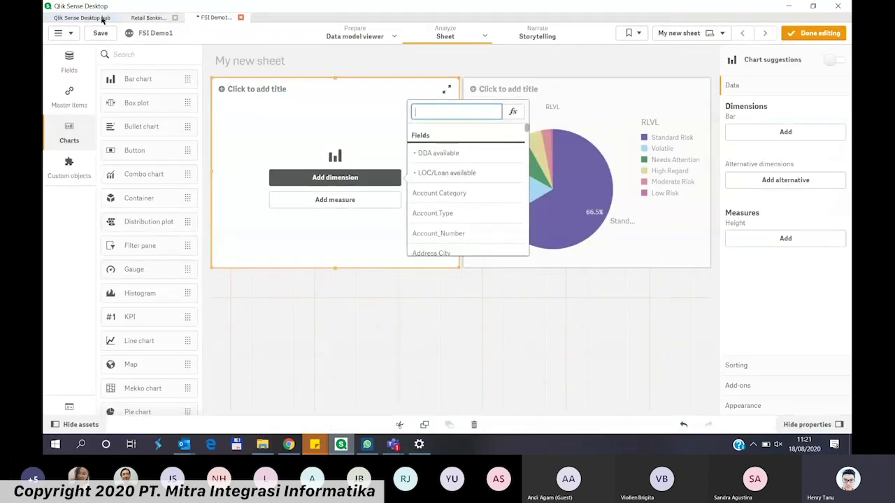
click(141, 18)
click(228, 16)
text(lo)
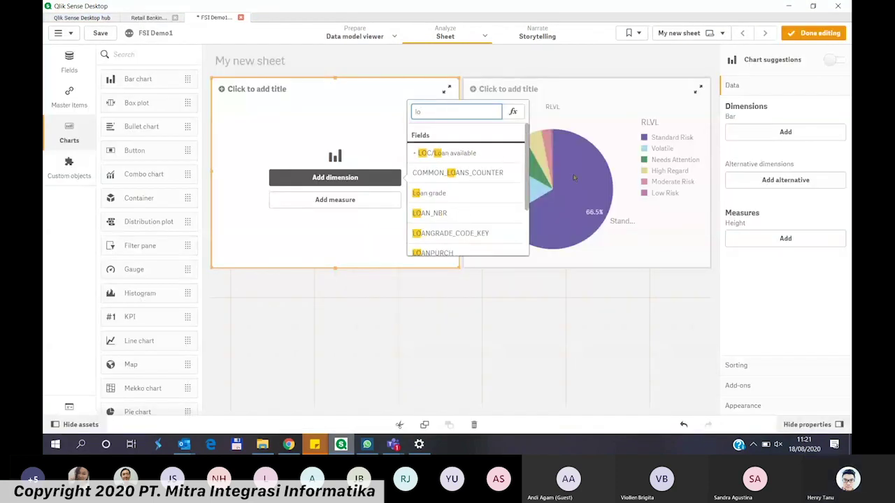
text(an)
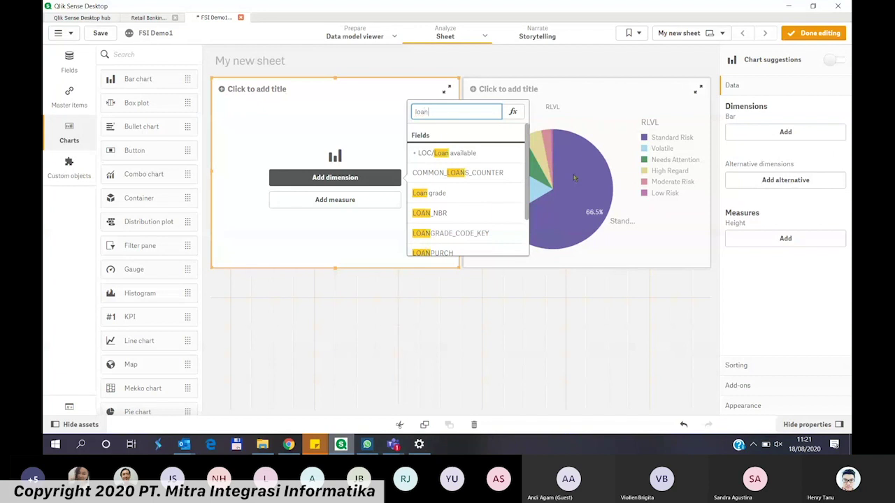
text(ty)
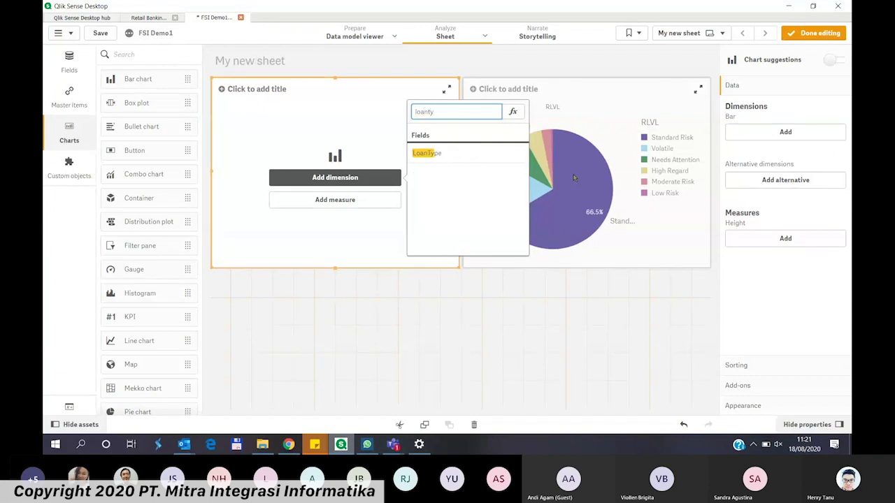
click(482, 154)
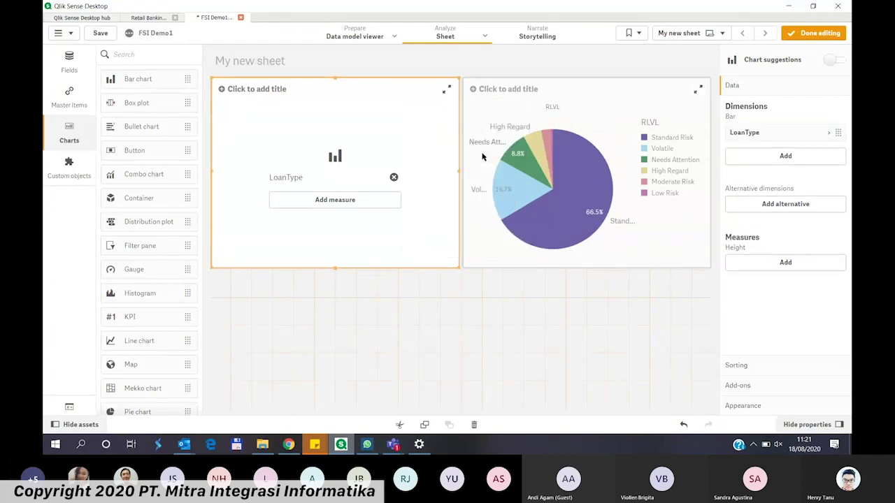
Step: Add Account Category as the bar chart's second dimension
click(822, 161)
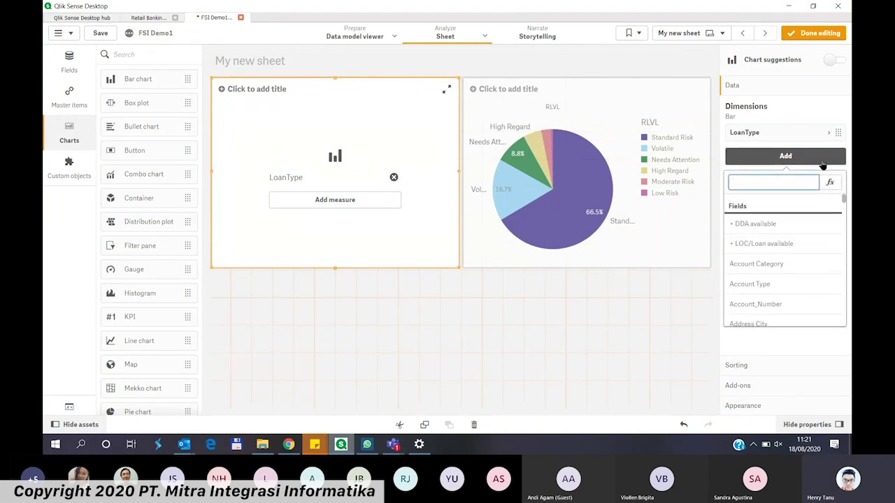
text(acco)
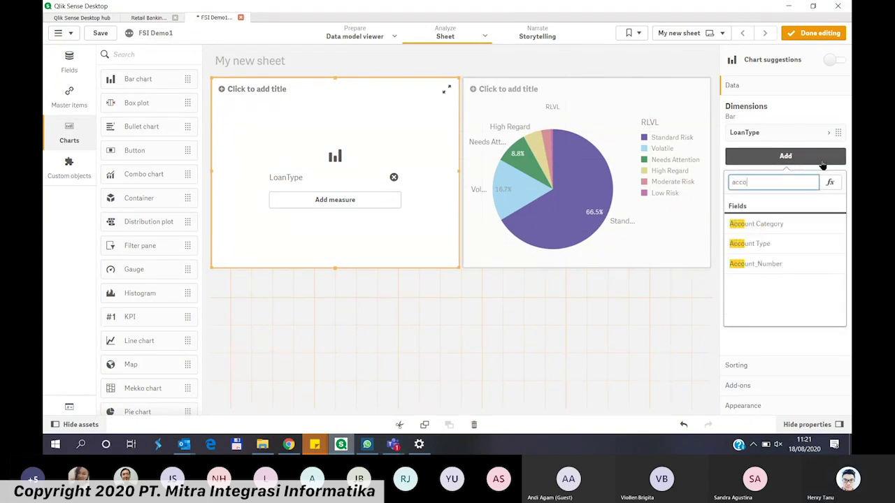
click(824, 223)
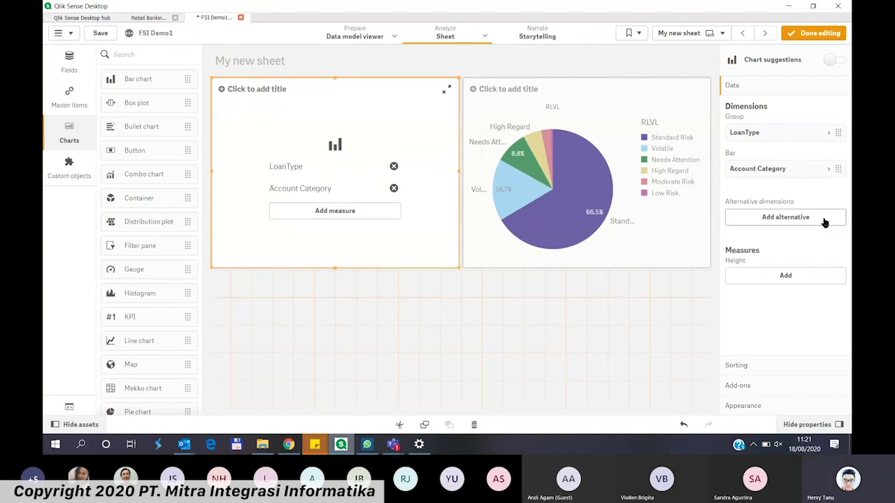
Step: Add Sum([Current Balance]) as the measure of the bar chart
click(781, 277)
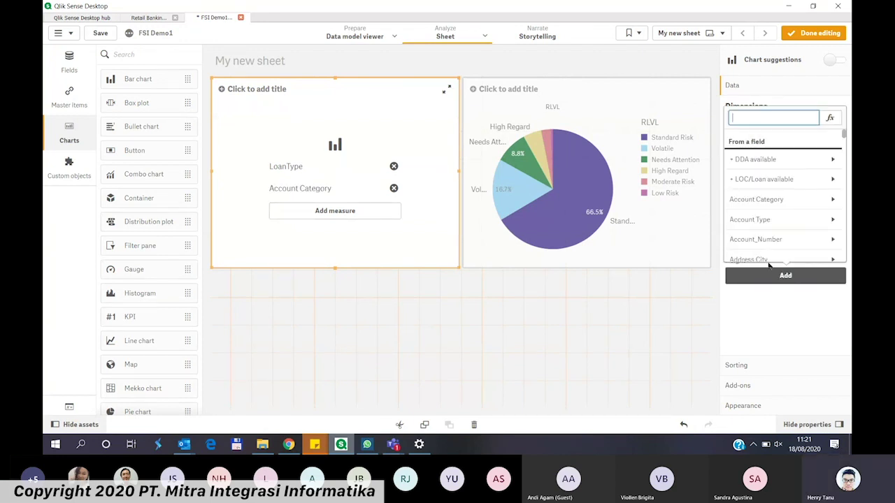
text(curre)
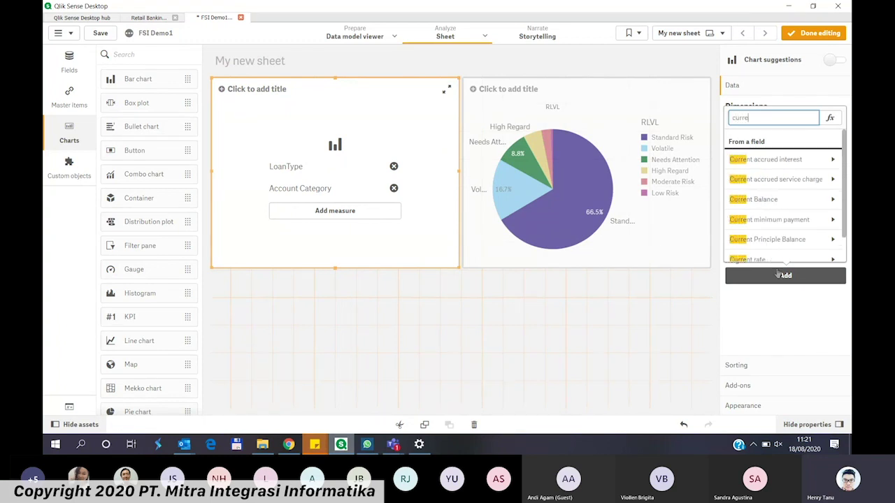
click(783, 199)
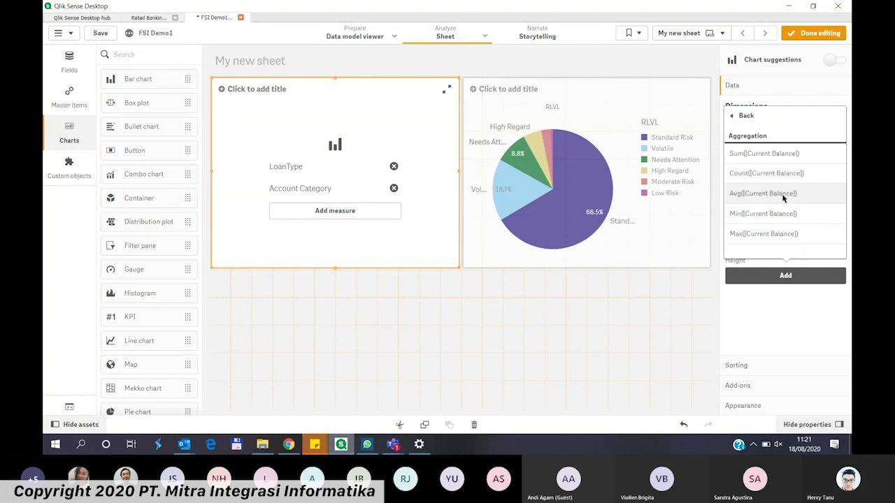
click(768, 156)
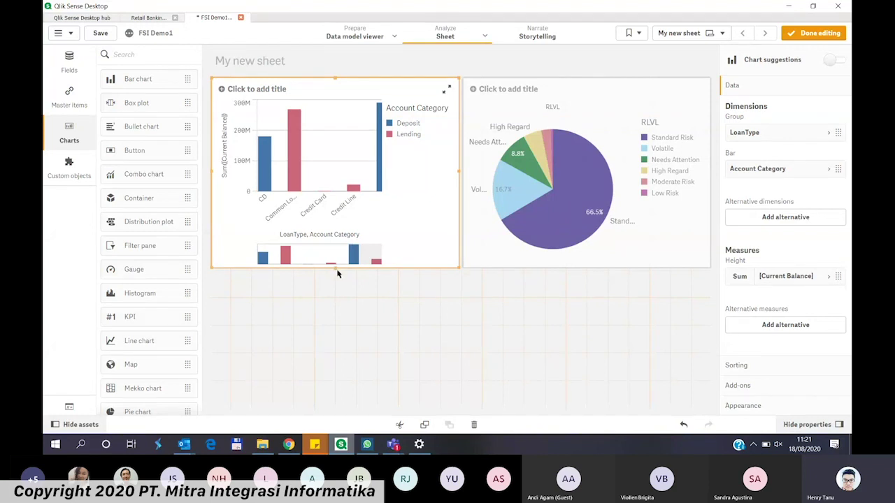
Step: Compare the bar chart with the one in the Retail Banking app and open the LoanType sorting settings in FSI Demo1
click(148, 17)
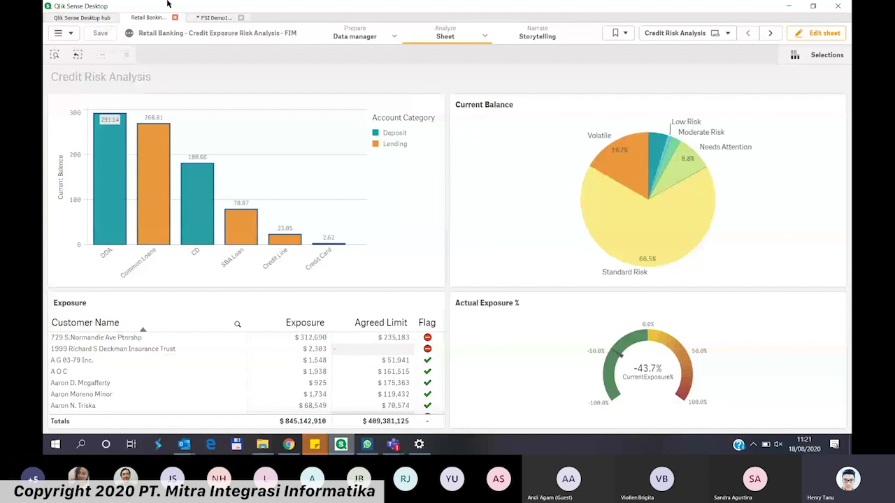
click(214, 18)
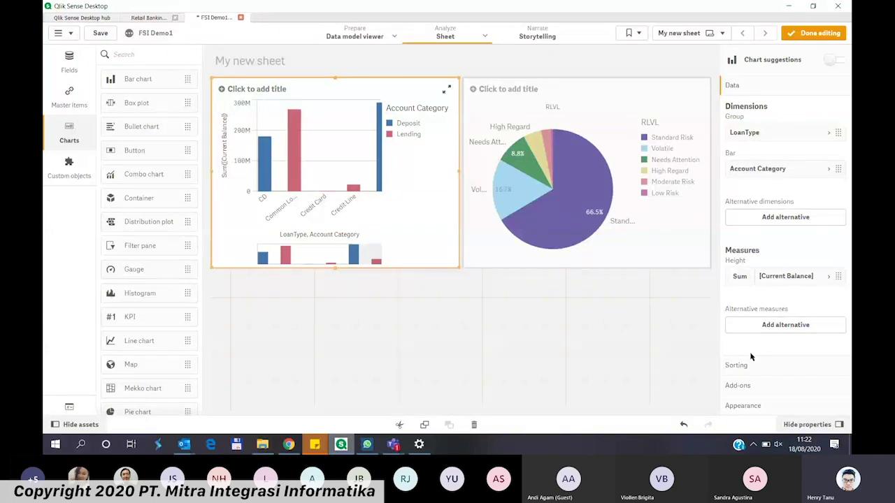
click(738, 371)
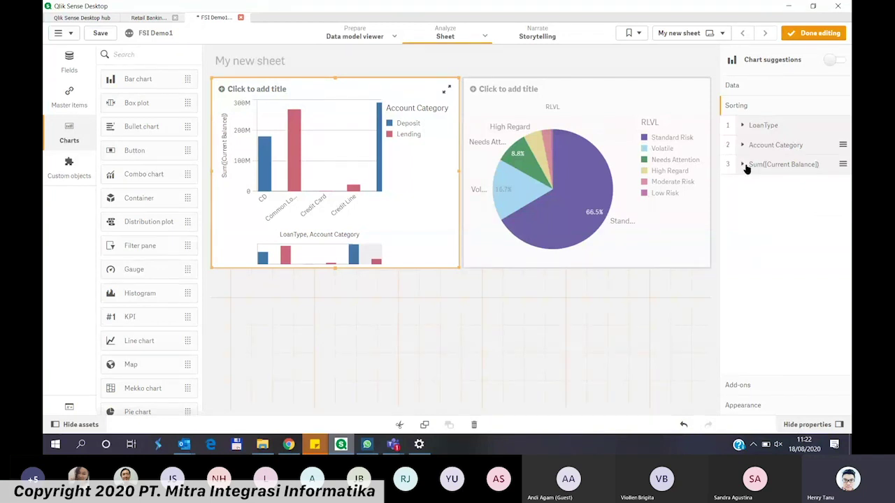
click(741, 126)
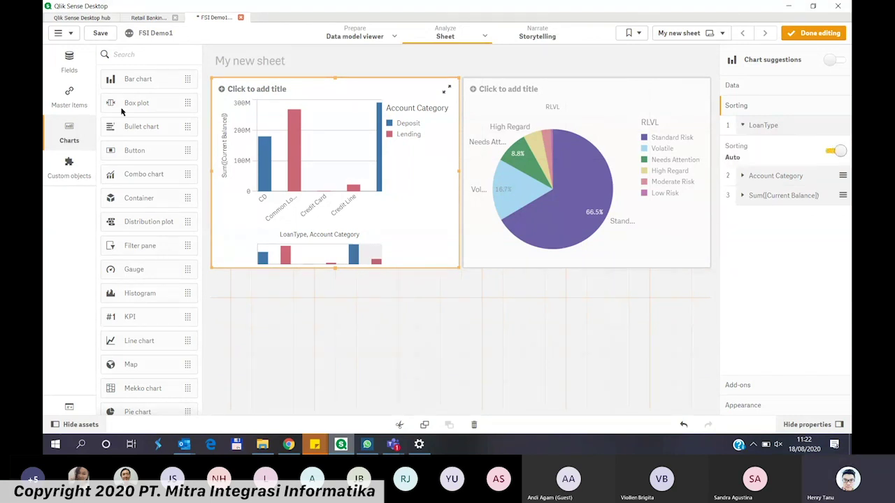
Step: Open the Retail Banking app's Credit Risk Analysis sheet for editing and examine the Loan Type sorting settings of its bar chart
click(149, 18)
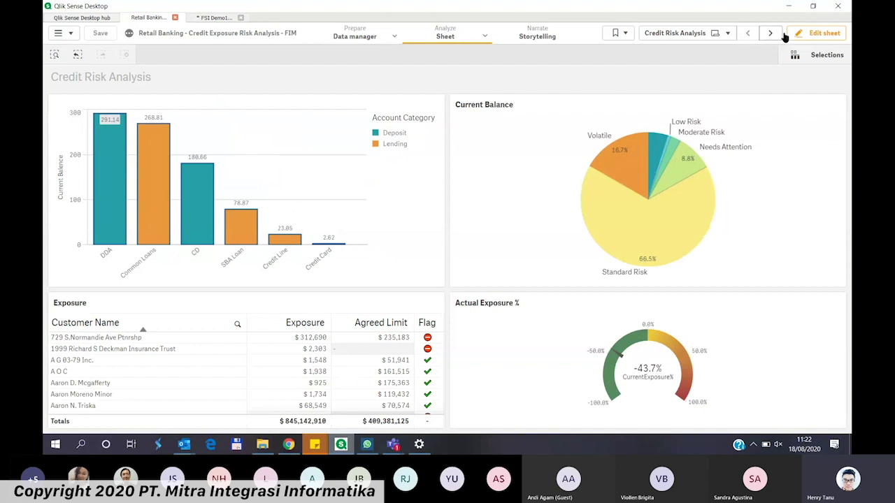
click(816, 32)
click(349, 140)
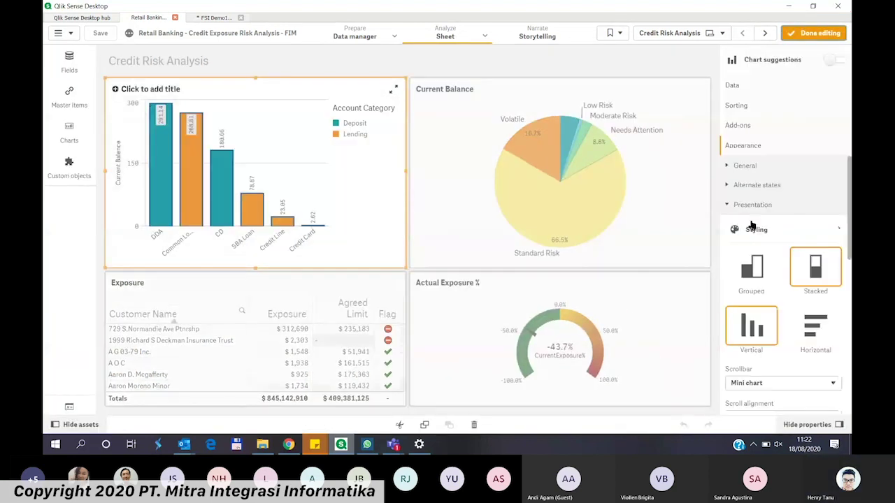
scroll(762, 269, down, 5)
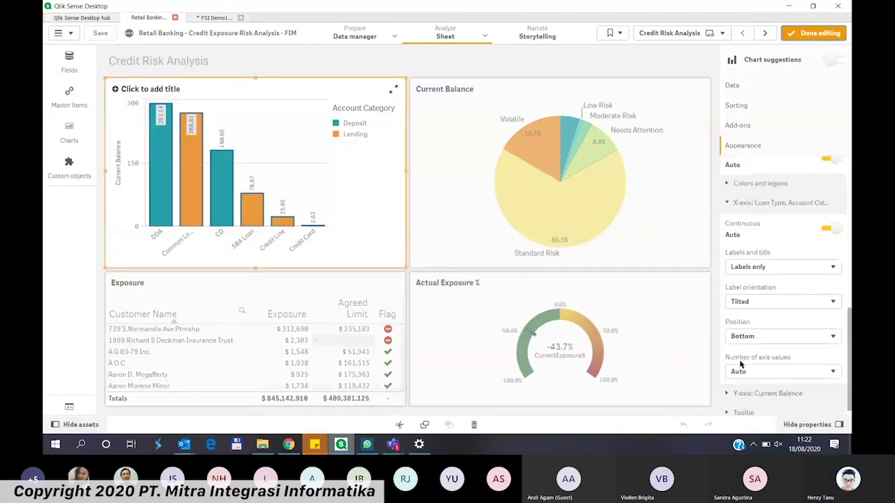
click(736, 105)
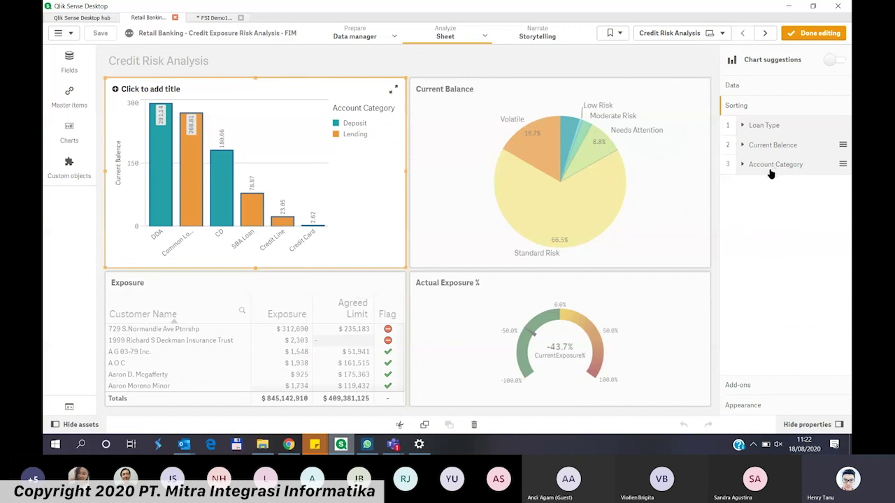
click(742, 126)
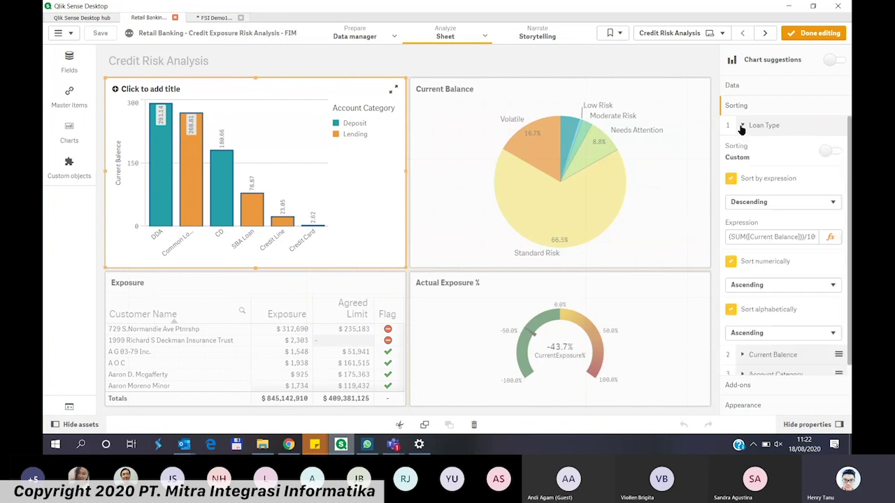
click(763, 238)
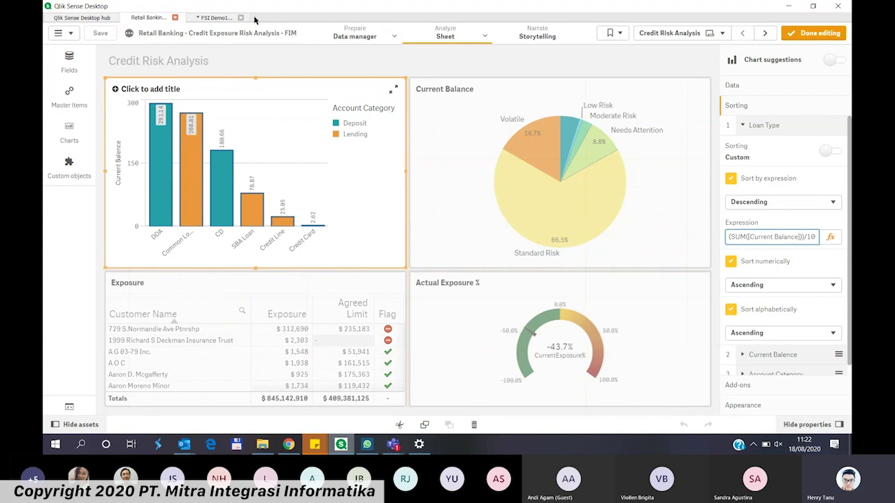
Step: Switch FSI Demo1's LoanType sorting to custom and sort it by the expression sum([Current Balance])
click(202, 17)
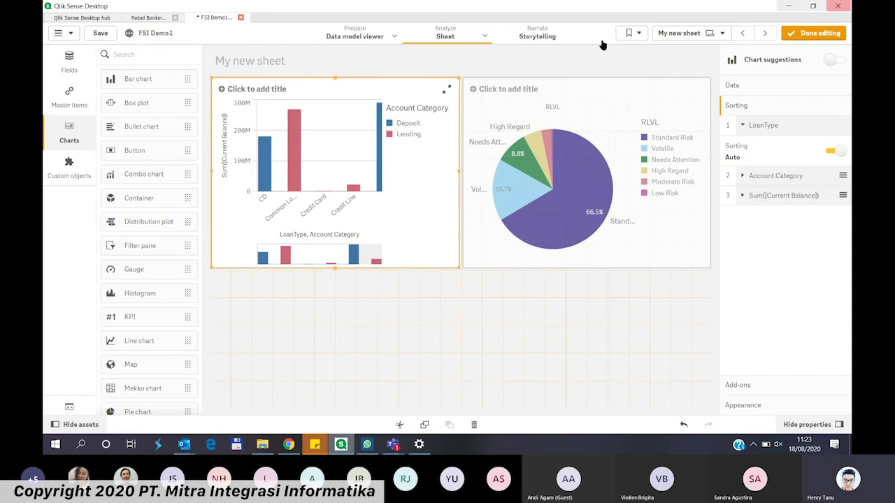
click(831, 151)
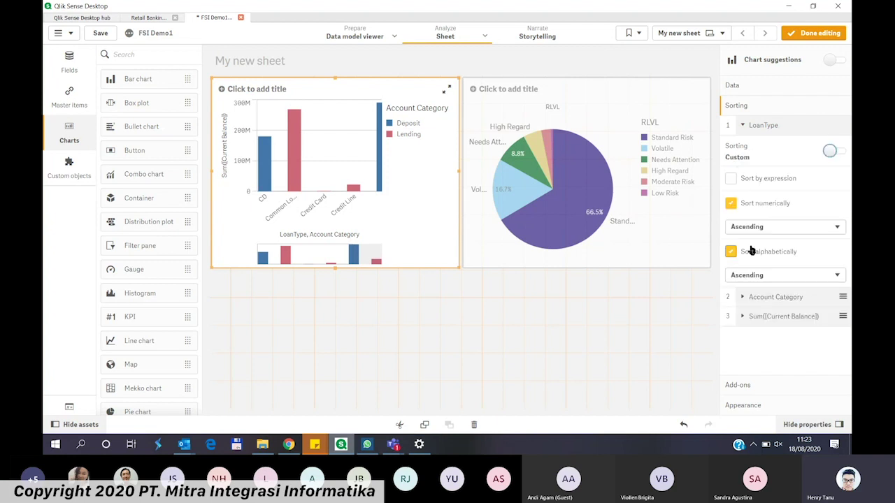
click(731, 179)
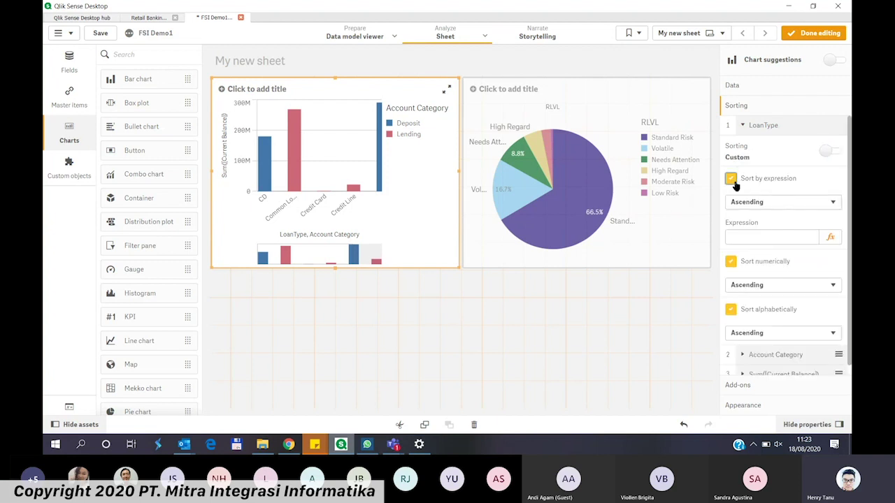
click(831, 239)
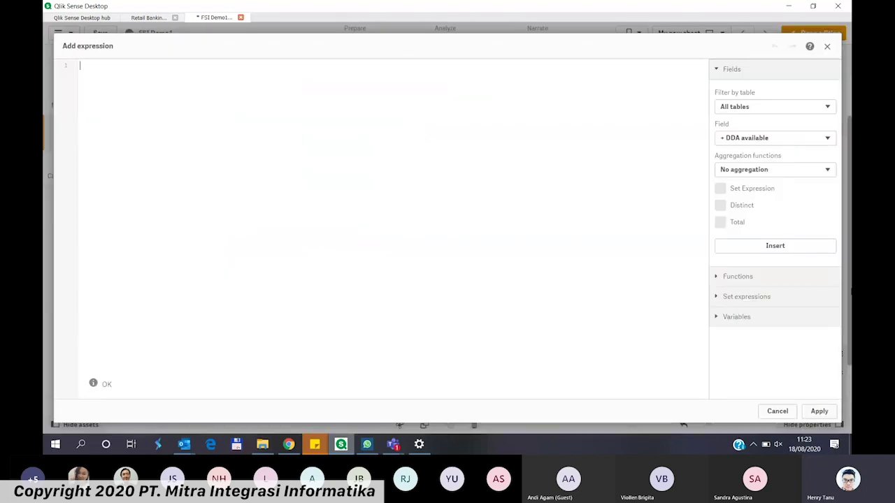
text(sum()
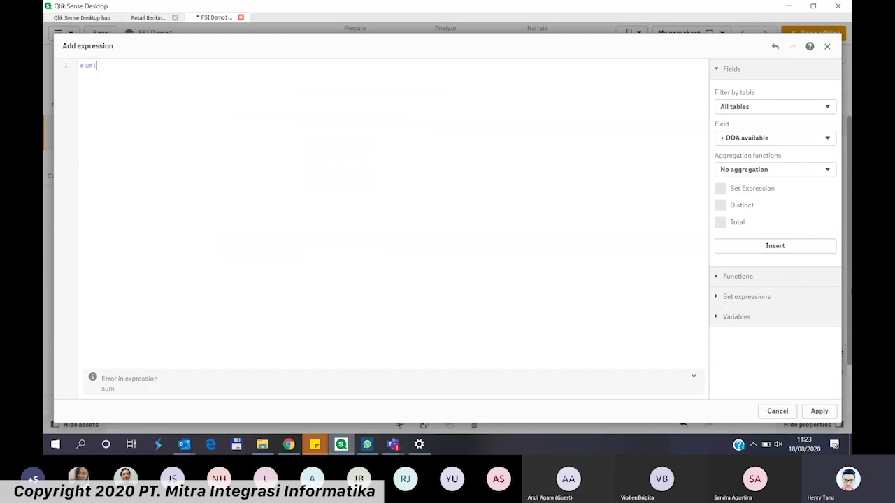
text(curr)
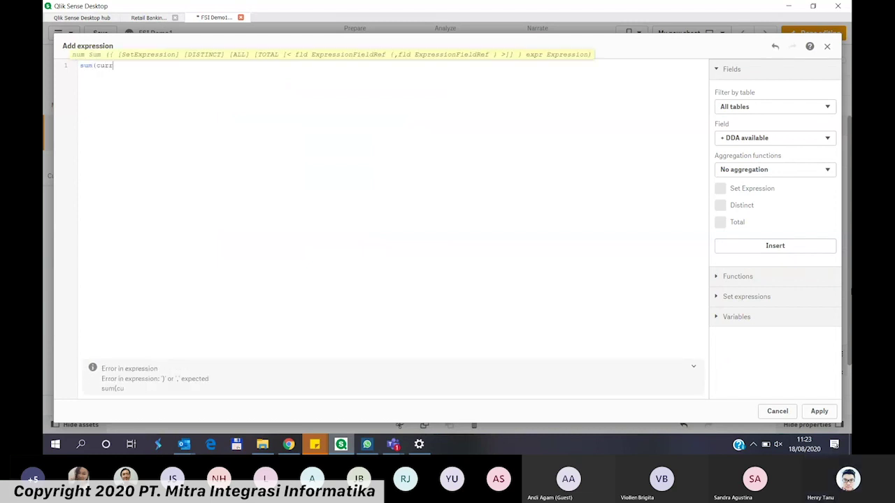
key(Down)
key(Down)
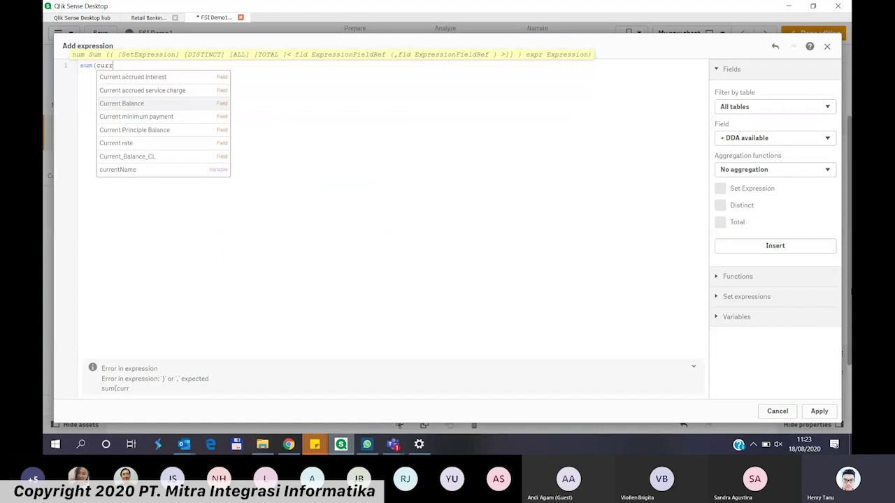
key(Return)
text())
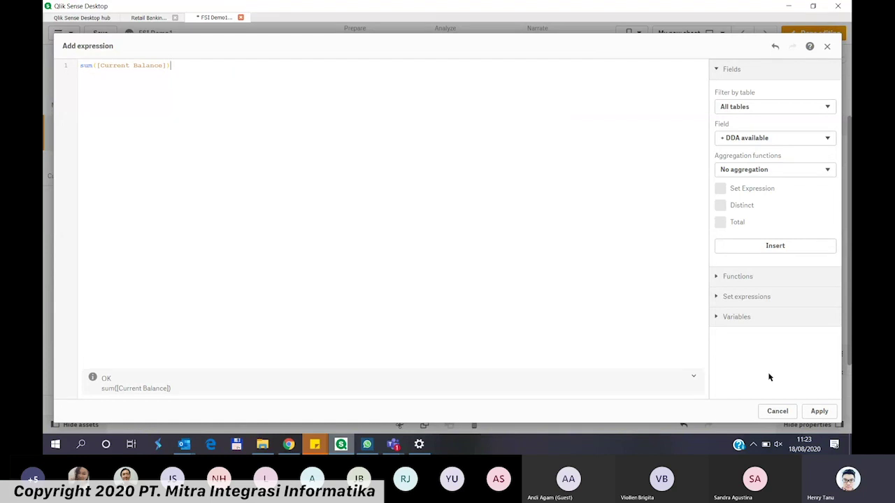
click(819, 412)
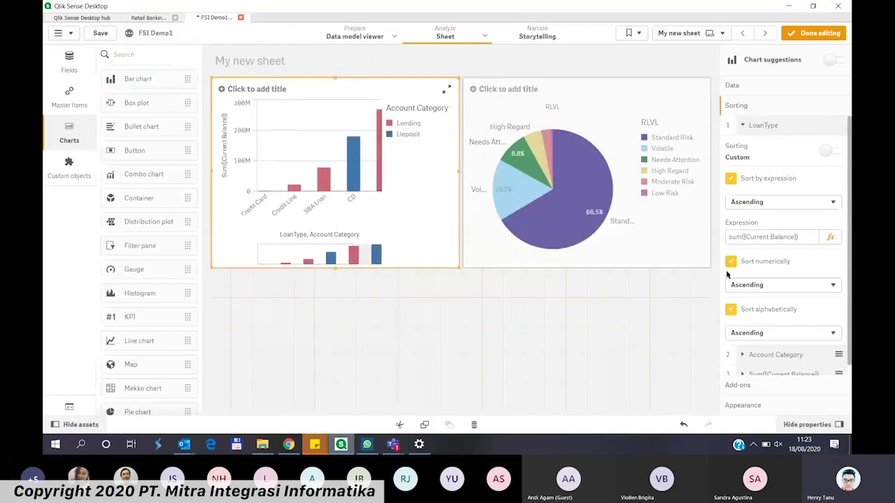
Step: Set LoanType's numeric and expression sorting to Descending and turn off alphabetical sorting
click(763, 283)
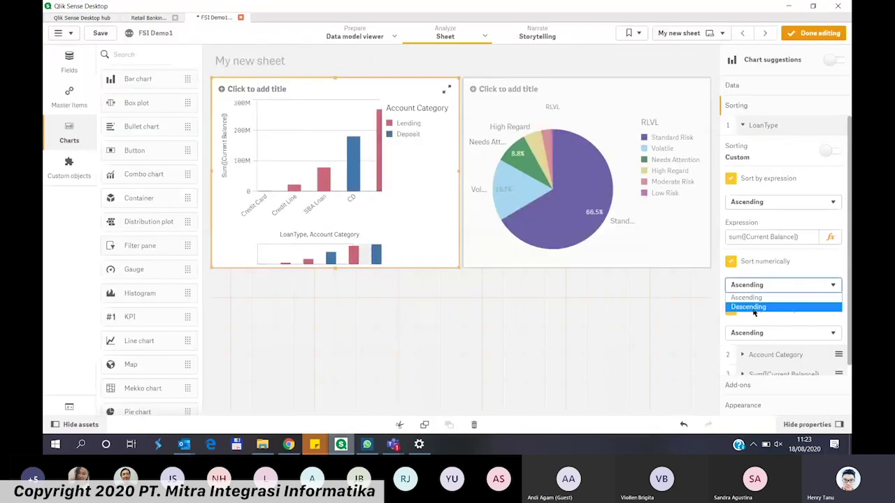
click(753, 311)
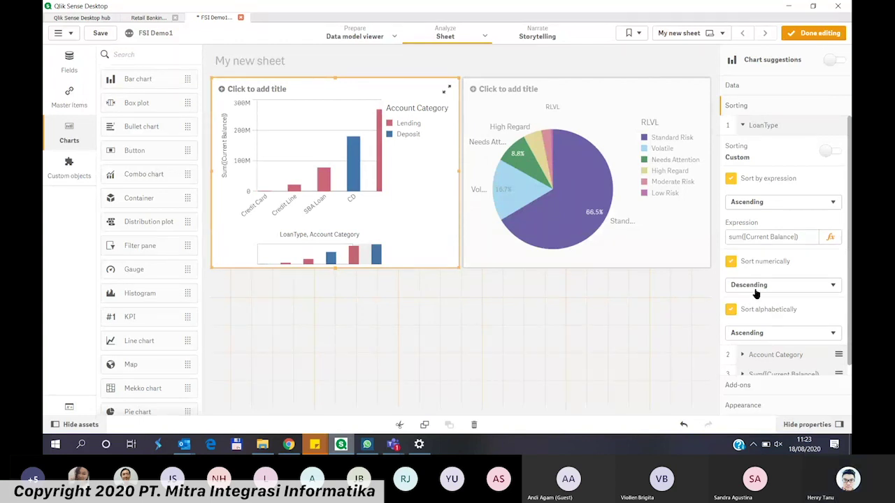
click(741, 288)
click(751, 295)
click(762, 283)
click(746, 308)
click(733, 312)
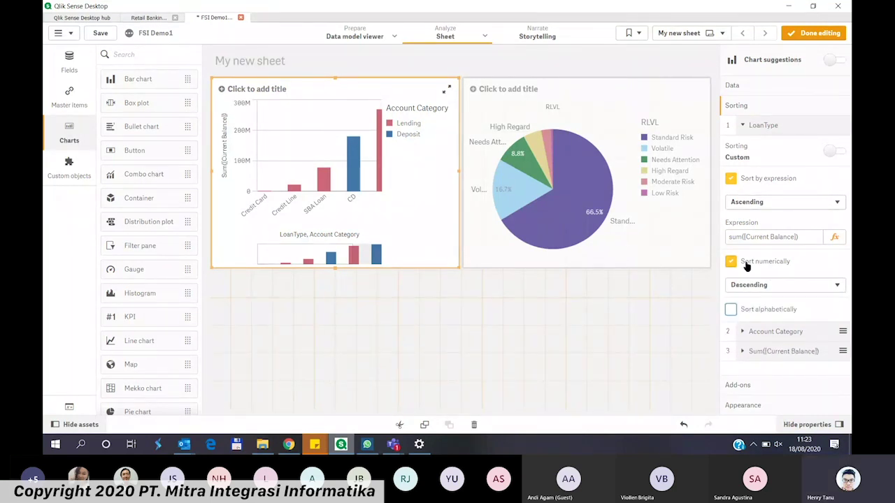
click(768, 204)
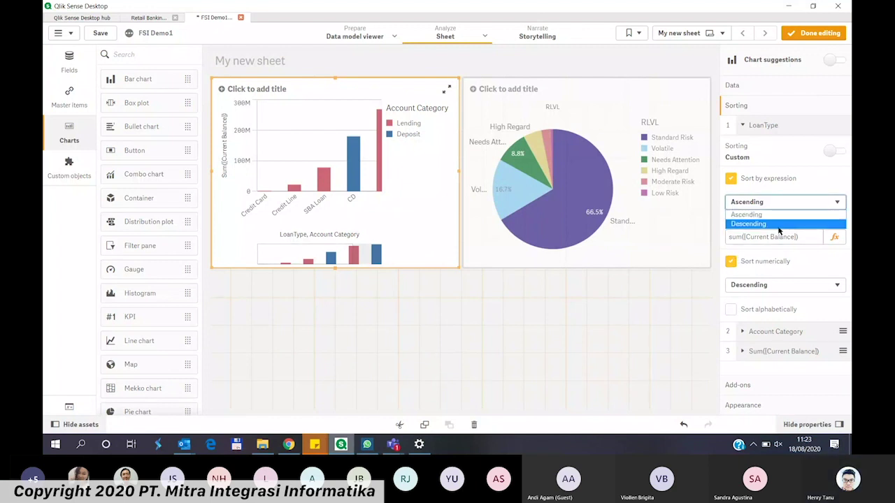
click(778, 223)
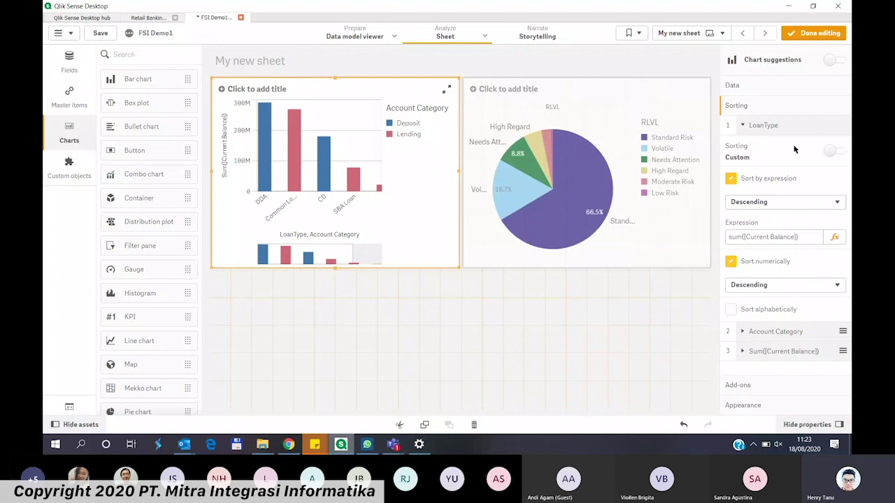
Step: Change the bar chart's presentation to Stacked with value labels on, and finish editing the sheet
click(761, 128)
click(748, 405)
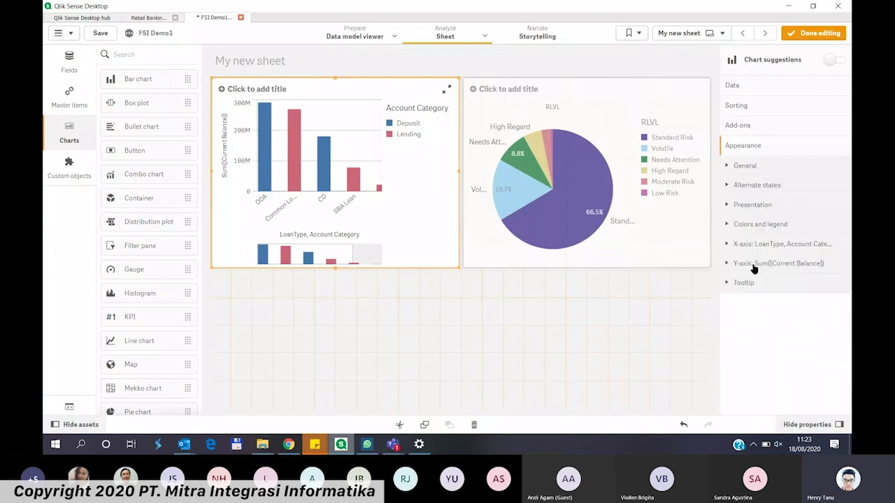
click(758, 204)
click(821, 269)
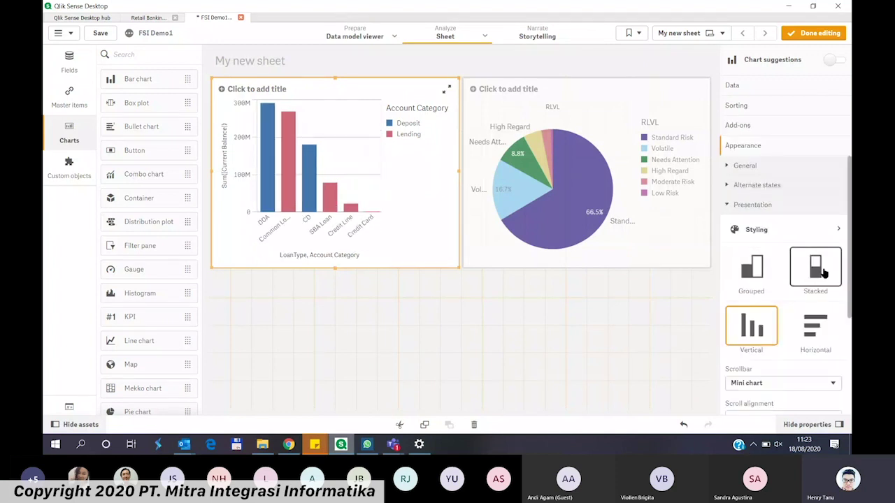
scroll(769, 349, down, 4)
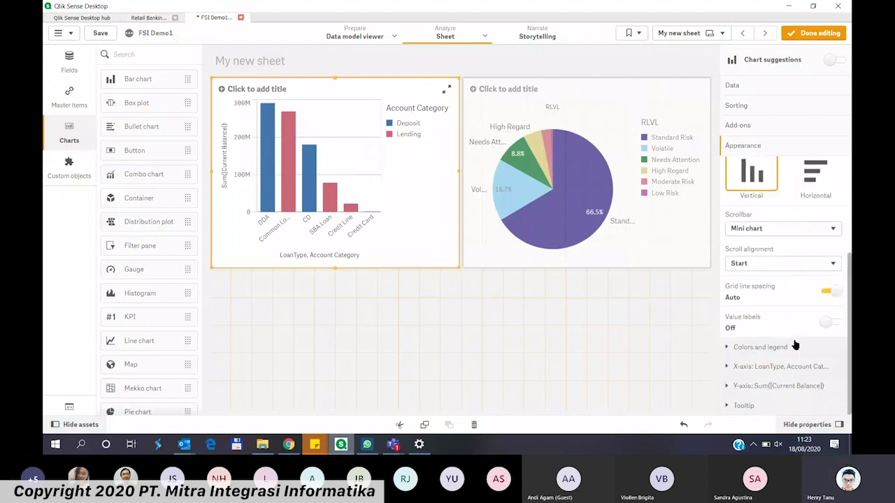
click(827, 324)
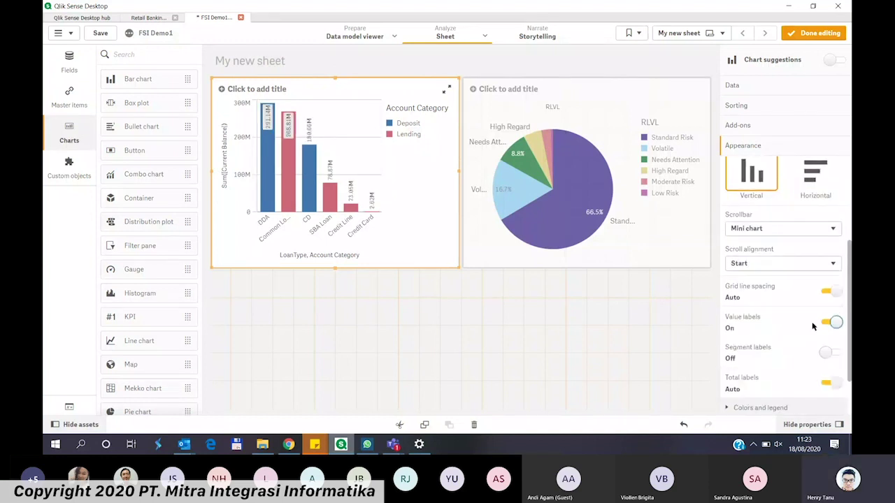
click(811, 33)
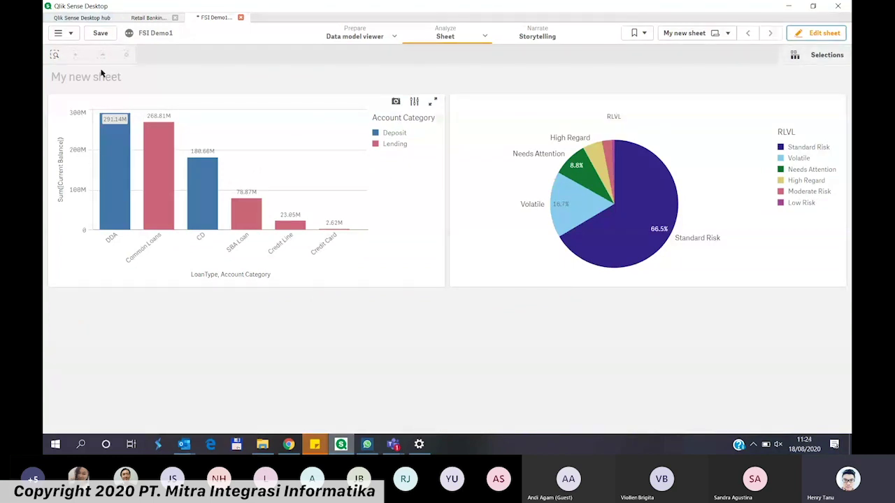
Step: Reopen FSI Demo1's sheet for editing and place a new table below the bar chart
click(144, 17)
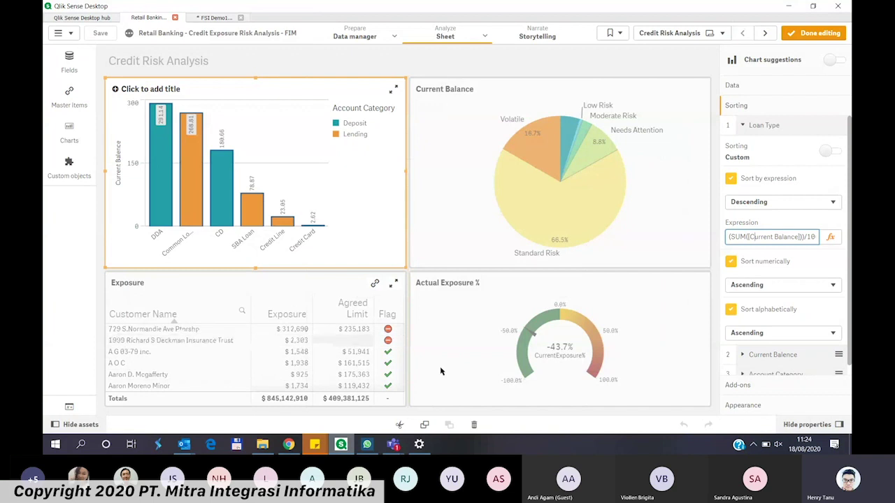
click(213, 17)
click(815, 33)
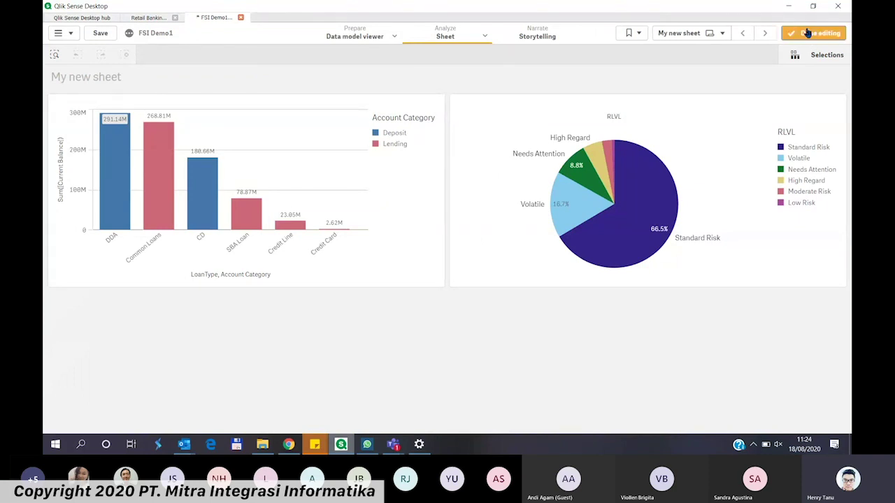
scroll(140, 375, down, 3)
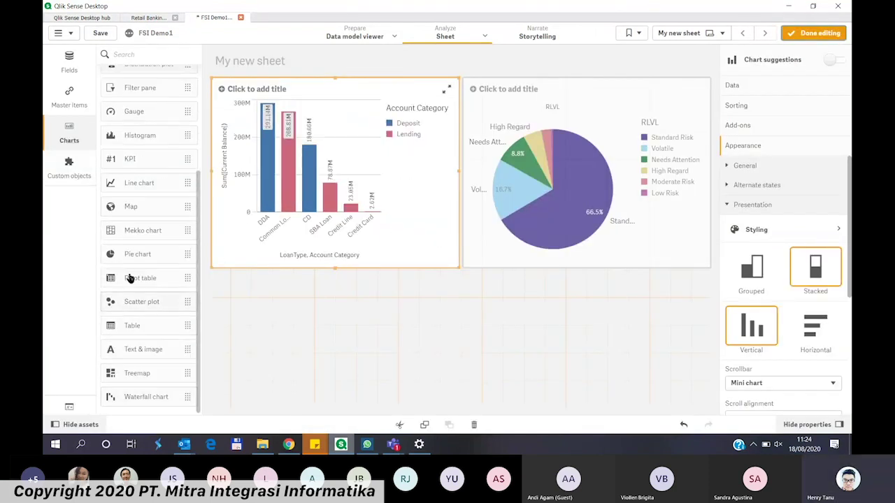
scroll(127, 244, up, 3)
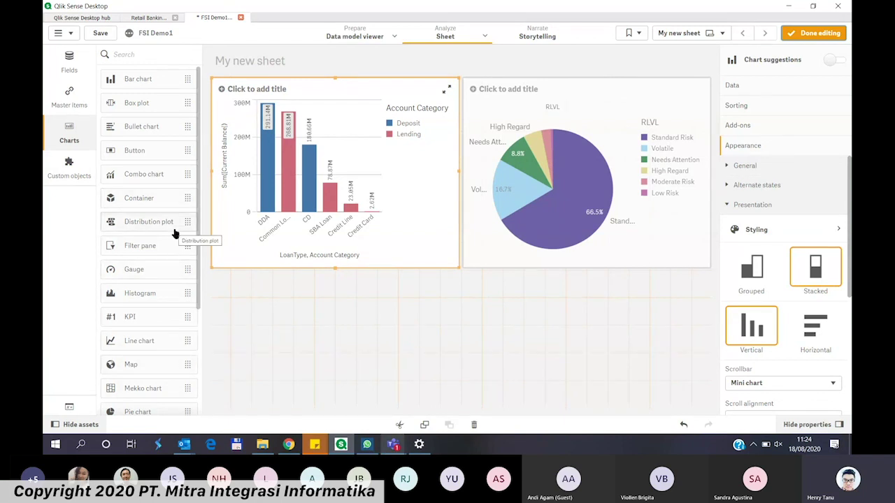
scroll(175, 234, down, 1)
scroll(175, 233, down, 3)
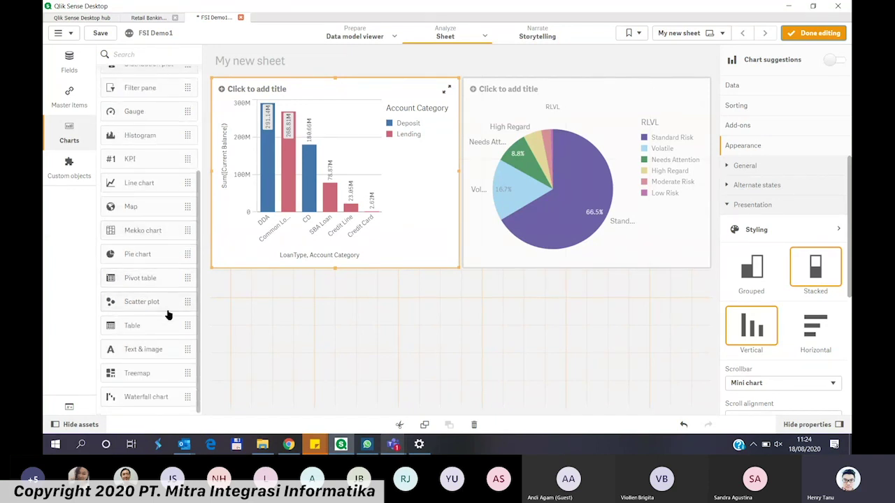
drag(168, 325, 288, 330)
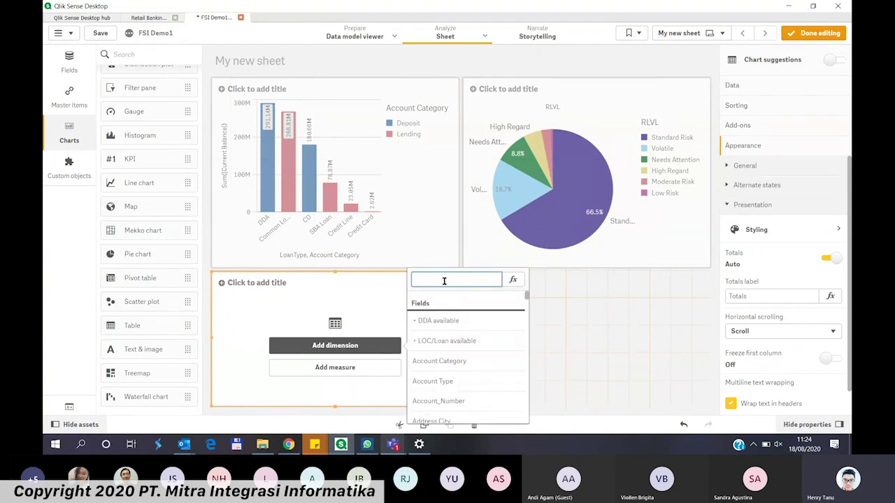
Step: Add CounterpartyName as the new table's dimension and start adding a measure column
text(c)
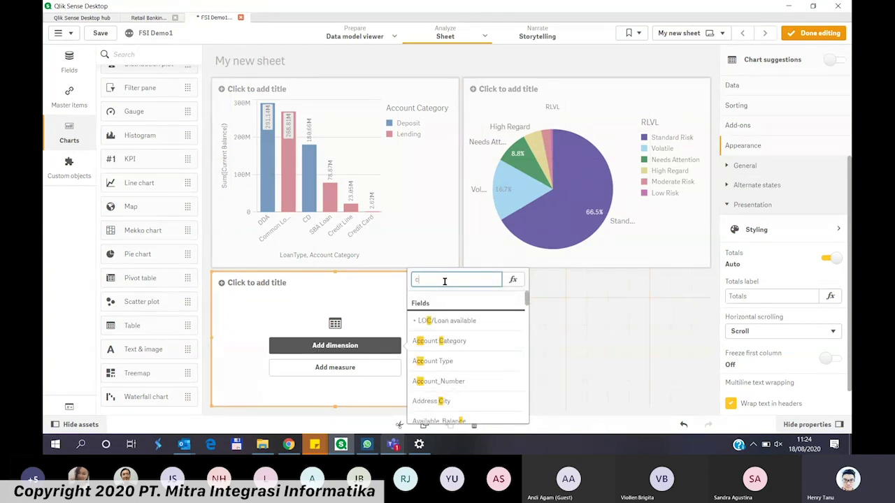
text(ounter)
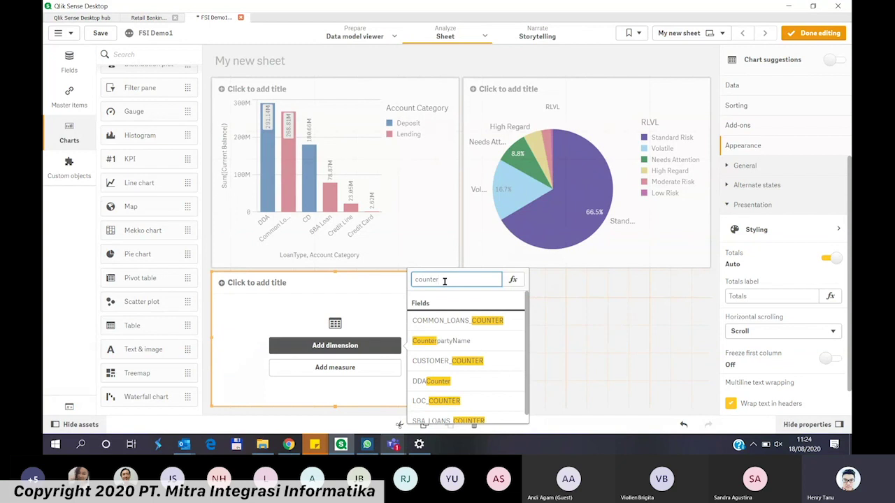
key(Down)
key(Down)
key(Return)
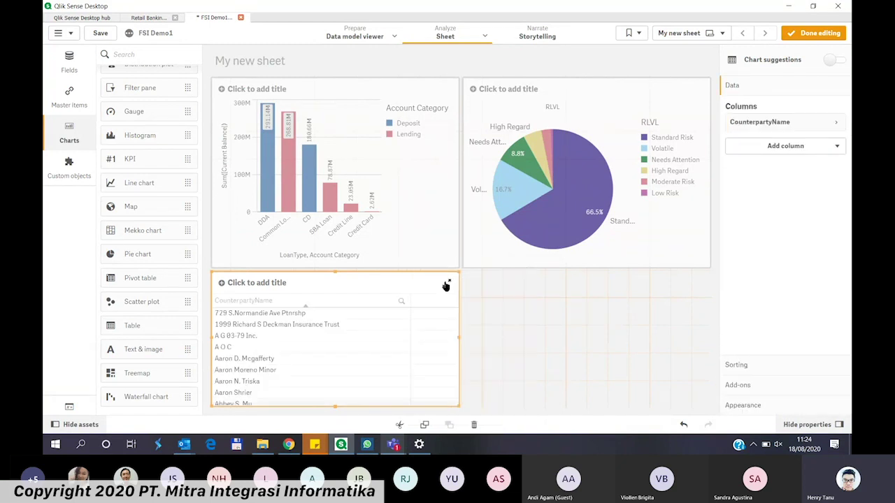
click(776, 148)
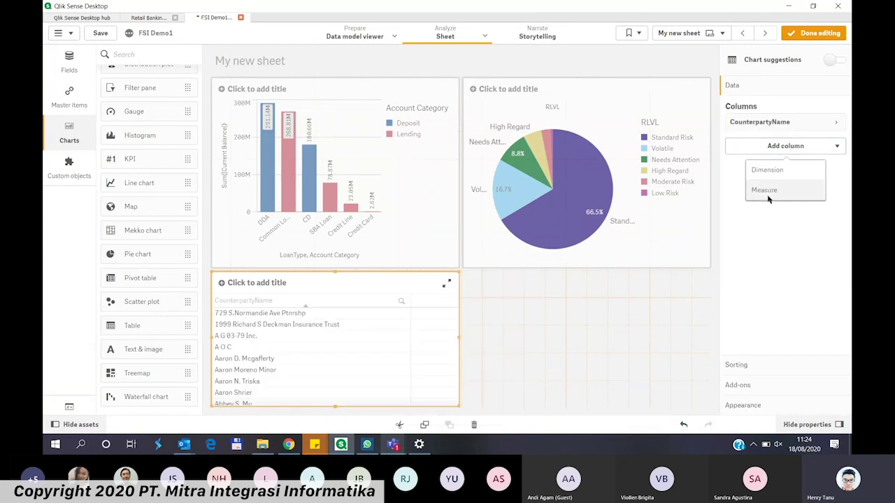
click(769, 195)
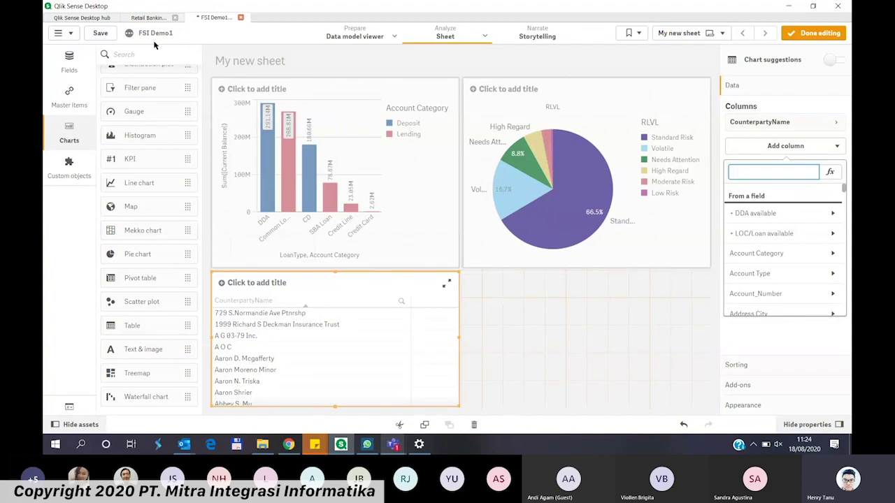
Step: Switch to the Retail Banking app and open the linked Exposure table's master visualization for editing, showing its data columns
click(149, 17)
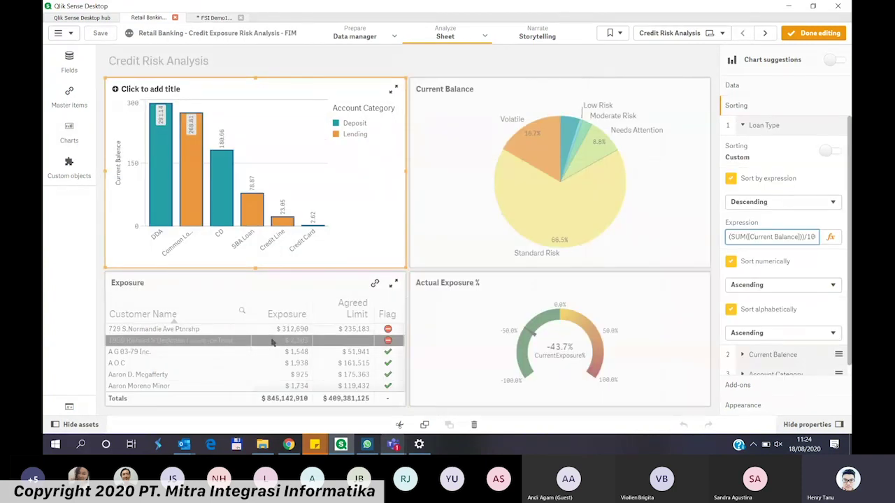
click(310, 294)
click(782, 271)
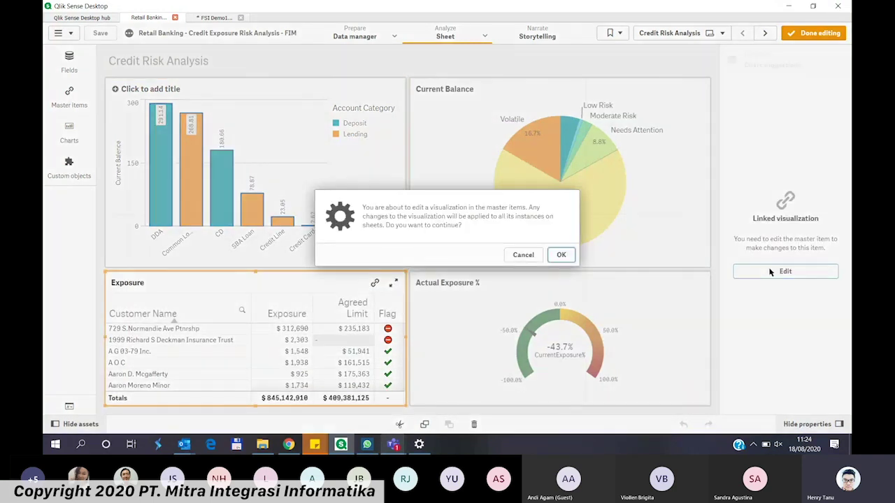
click(561, 255)
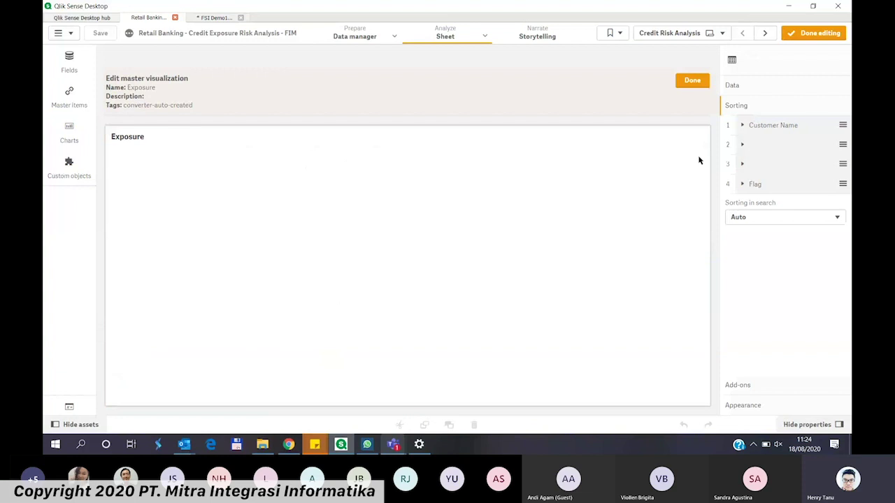
click(742, 145)
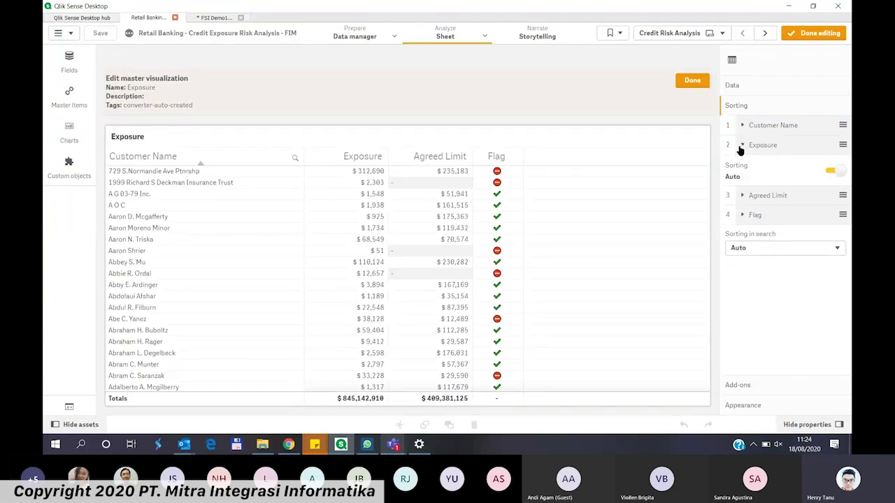
click(732, 85)
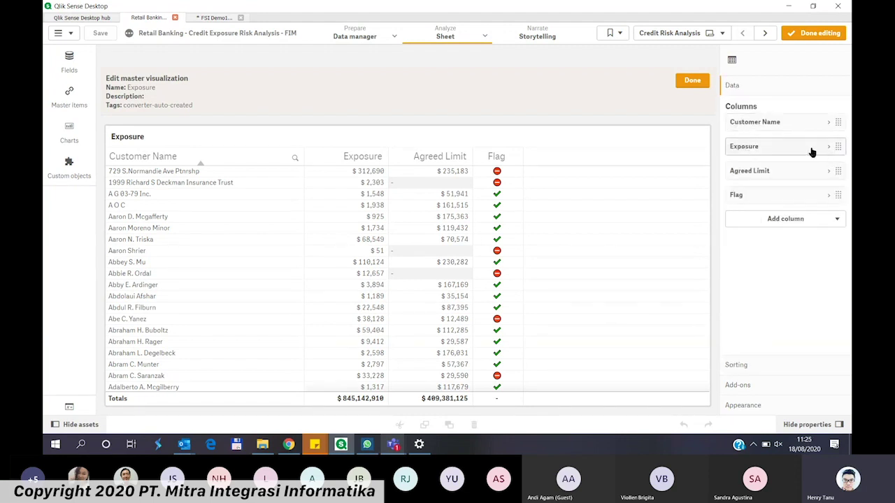
Step: Unlink the Exposure column from its master measure and examine its expression and the vCounterpartyLevelExposure variable definition
click(811, 149)
click(818, 181)
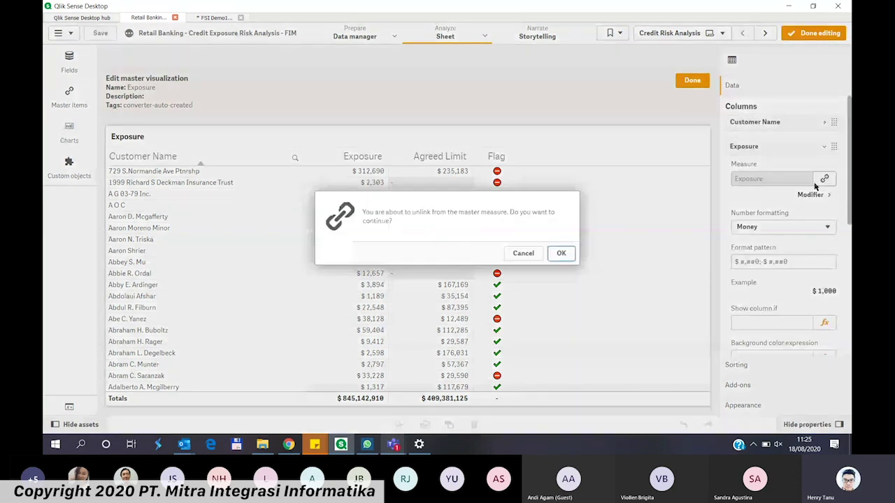
click(562, 253)
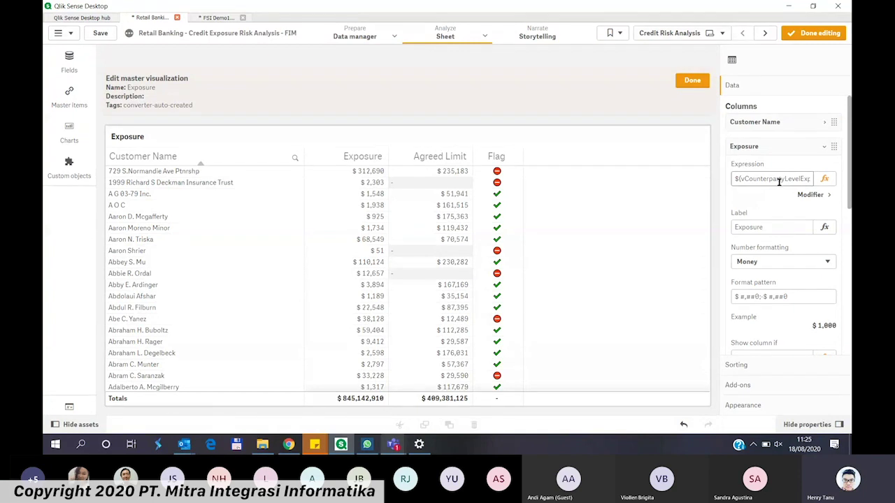
click(824, 179)
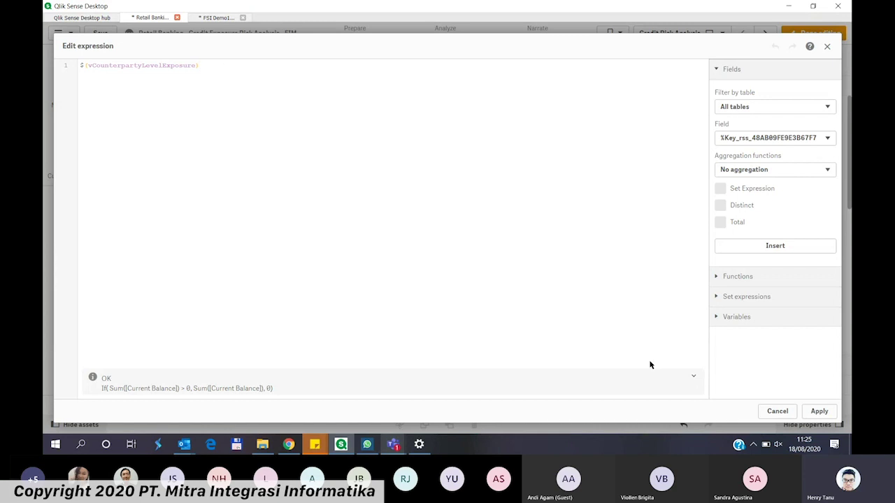
click(765, 412)
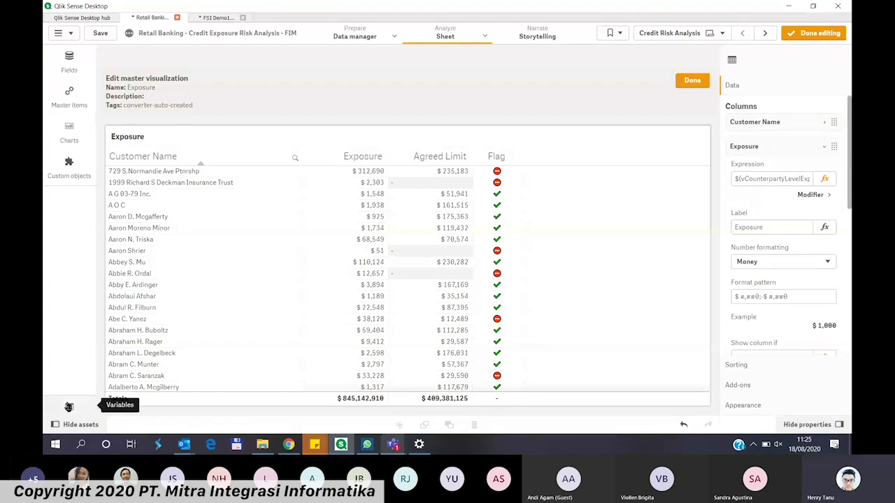
click(68, 406)
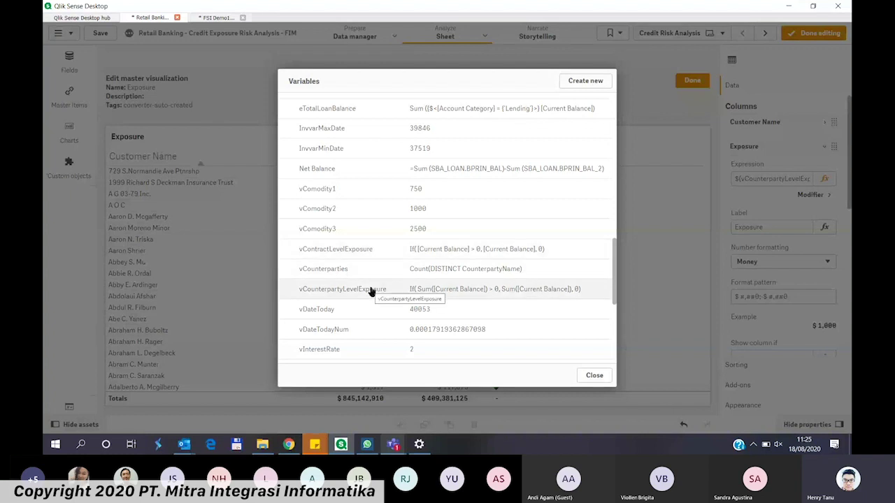
Step: Return to FSI Demo1 and add Sum([Current Balance]) as the table's measure column
click(225, 16)
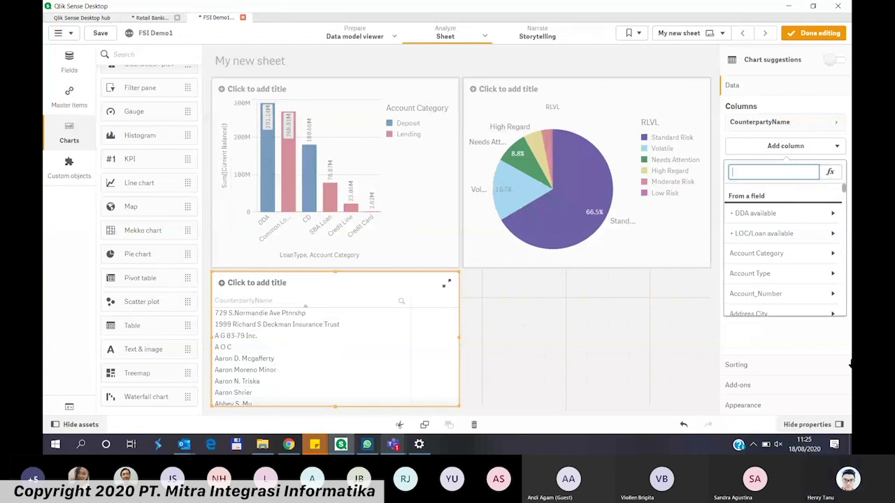
text(cur)
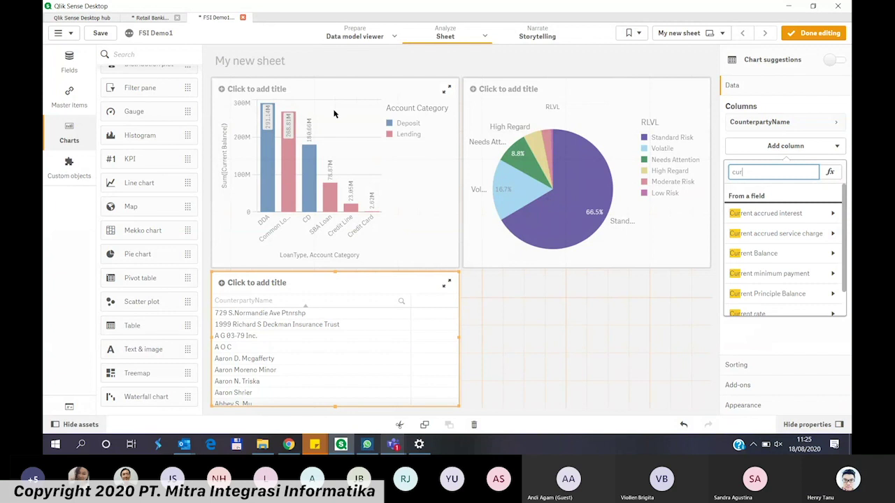
click(760, 254)
click(732, 206)
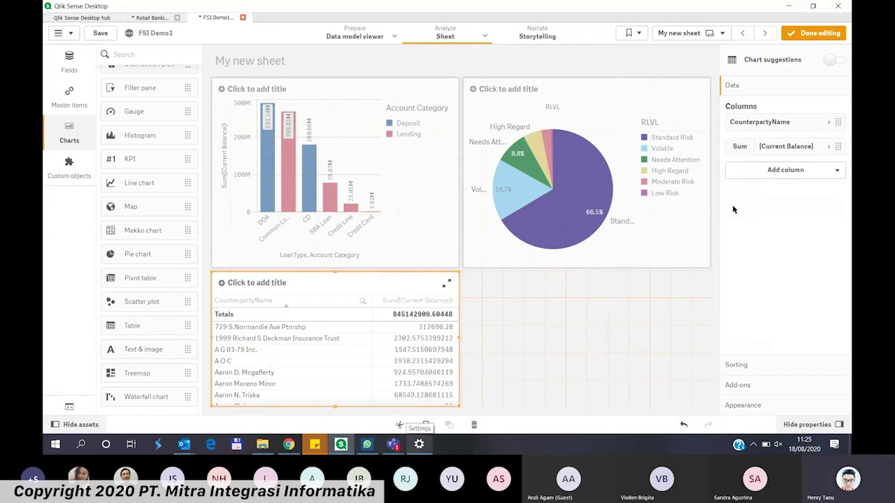
Step: Format the Current Balance column as Money with the pattern $ #,##0;-$ #,##0
click(827, 149)
click(745, 263)
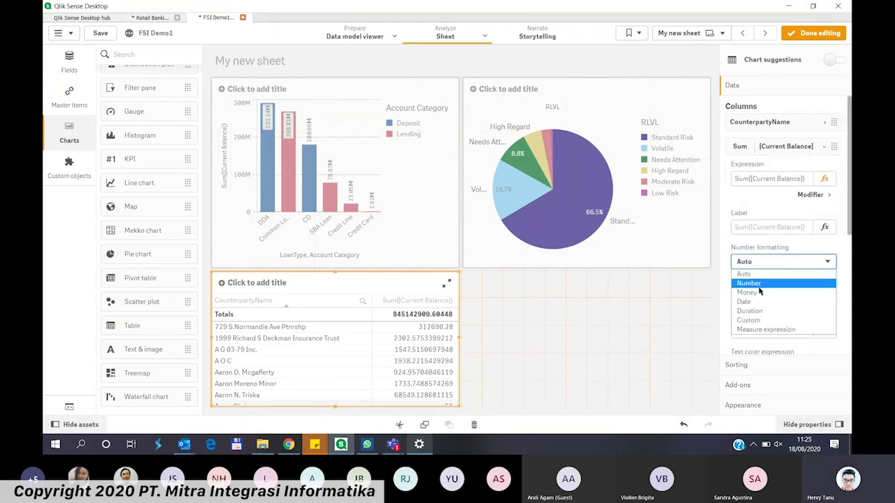
click(758, 293)
click(744, 297)
key(BackSpace)
key(BackSpace)
key(BackSpace)
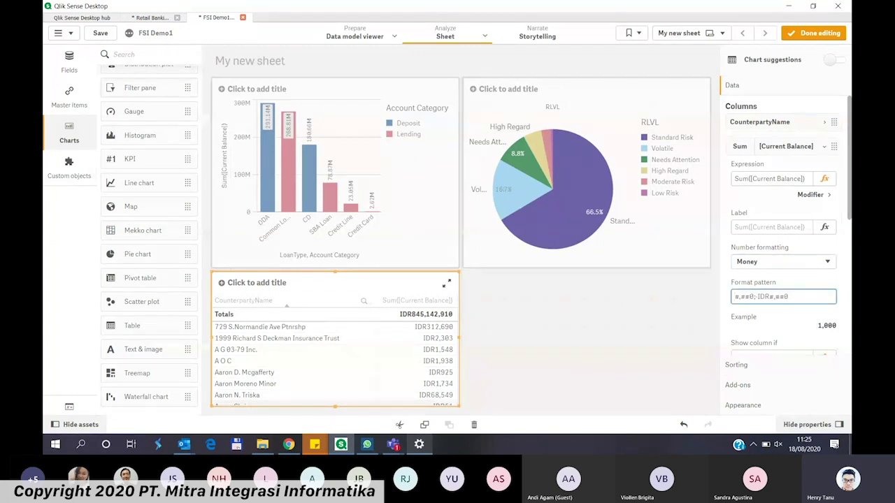
text($)
key(BackSpace)
key(BackSpace)
key(BackSpace)
text($)
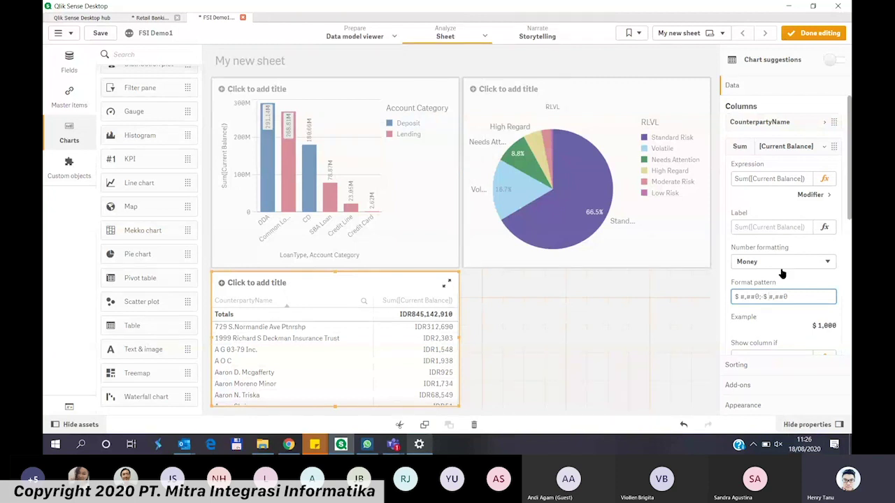
click(794, 279)
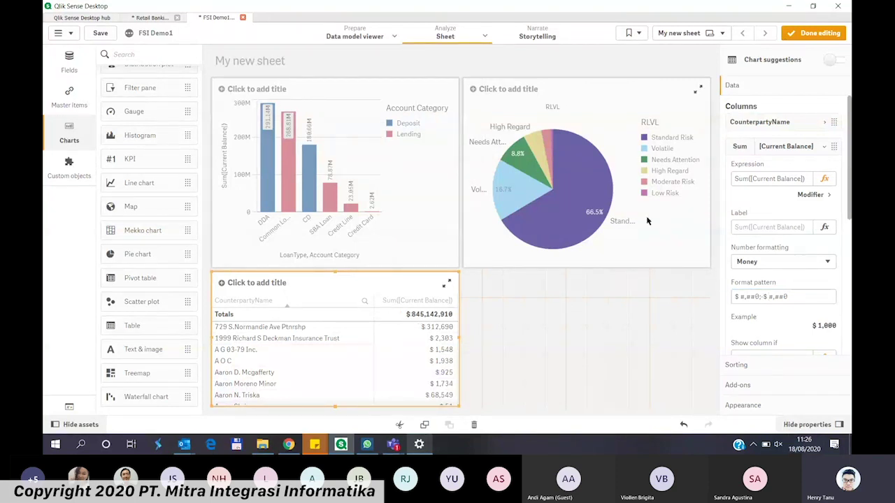
click(829, 148)
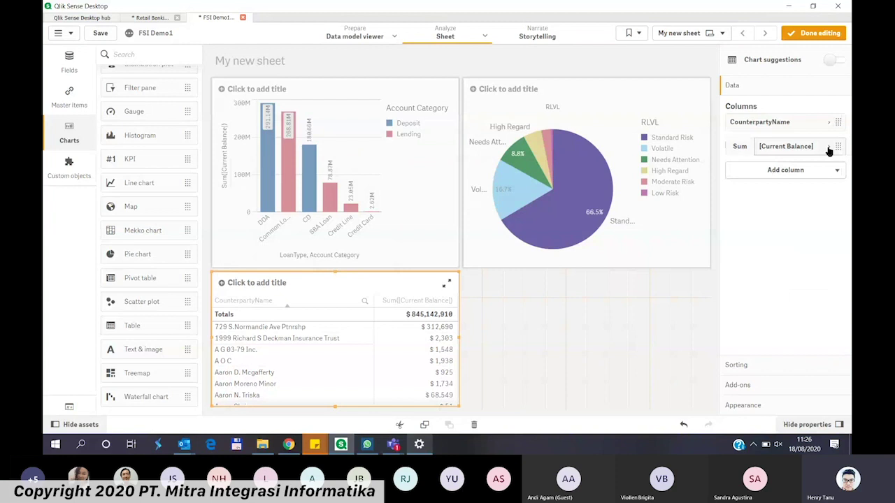
Step: Add Sum(AgreedLimit) as another measure column of the table
click(821, 172)
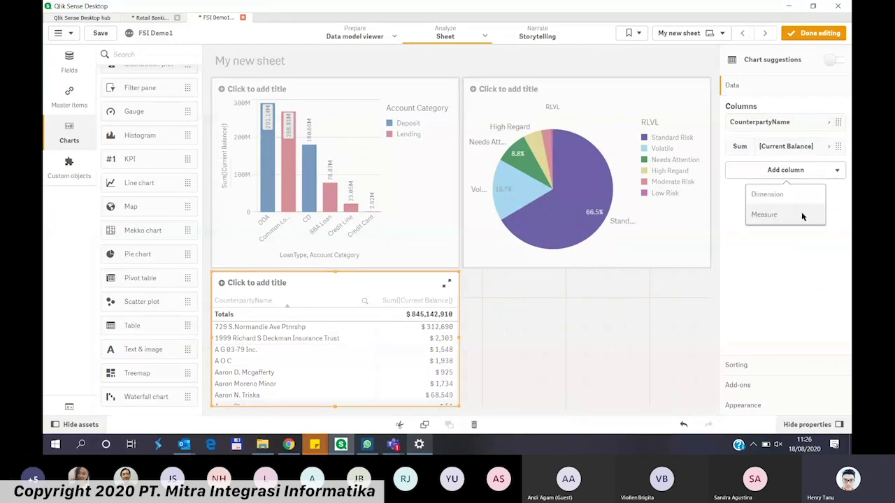
click(801, 214)
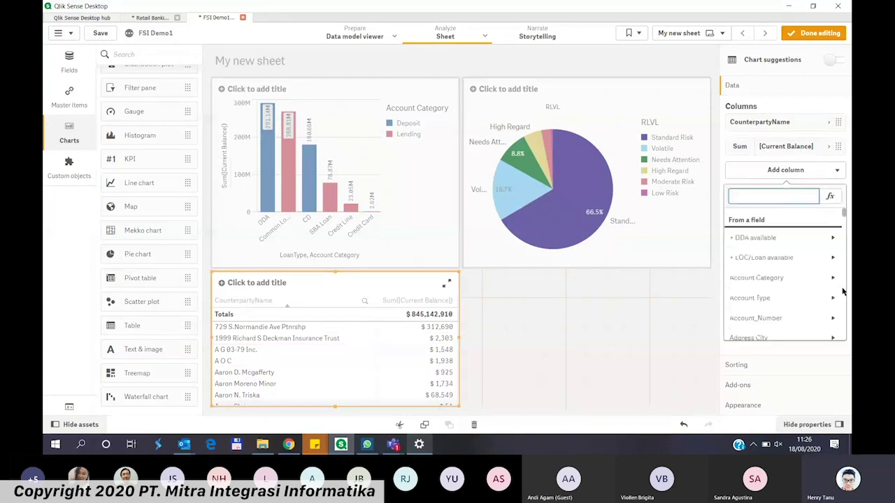
text(agrr)
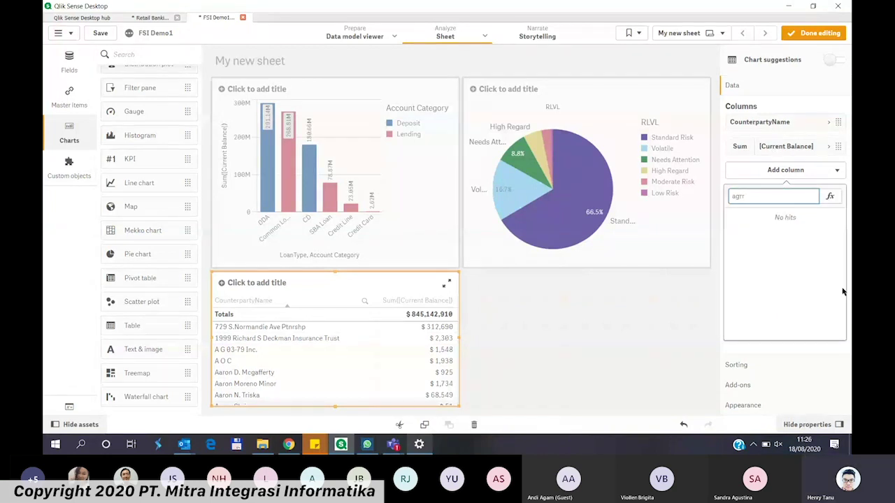
key(BackSpace)
click(758, 238)
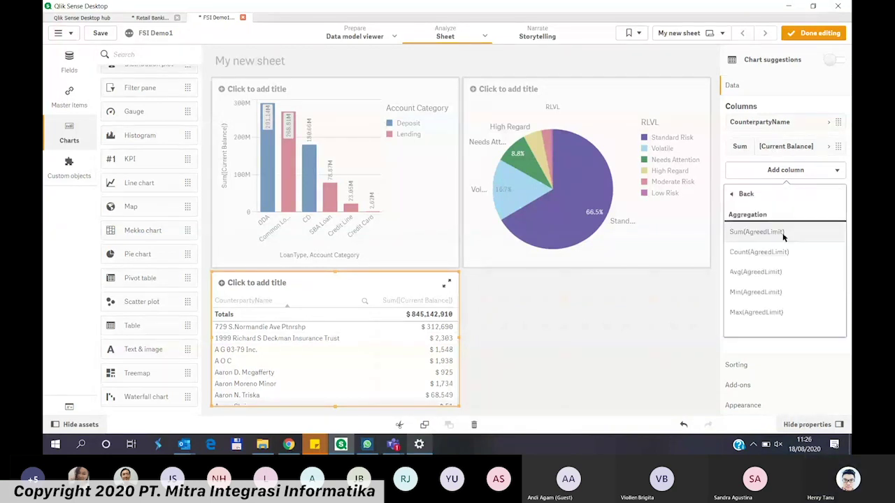
click(758, 233)
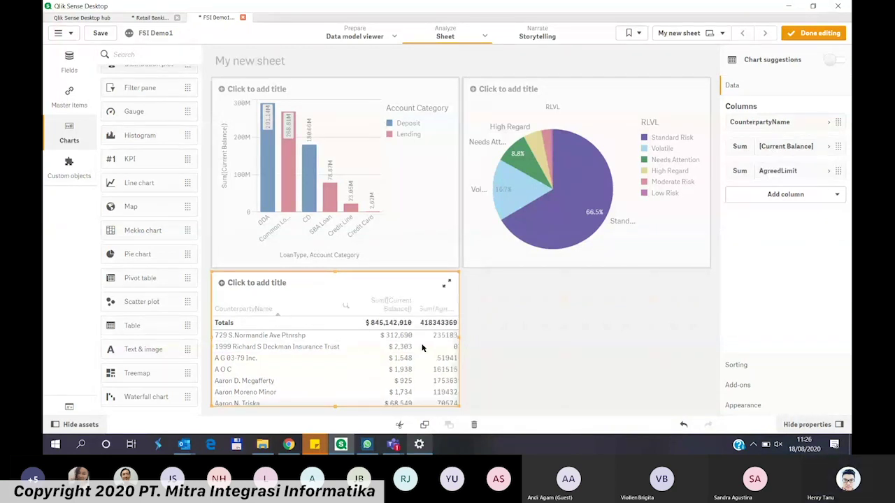
Step: Format the AgreedLimit column as Money with the pattern $ #,##0;-$#,##0 and label it Limit
click(816, 173)
click(783, 286)
click(750, 315)
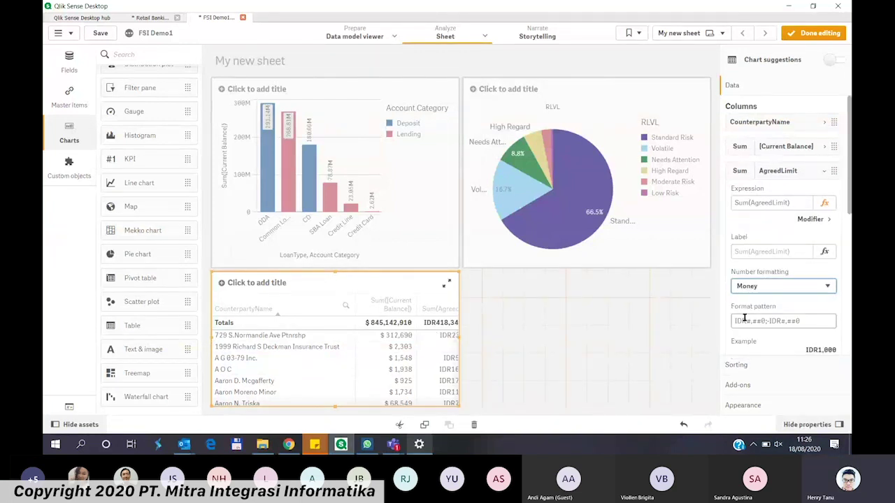
double_click(745, 318)
text($)
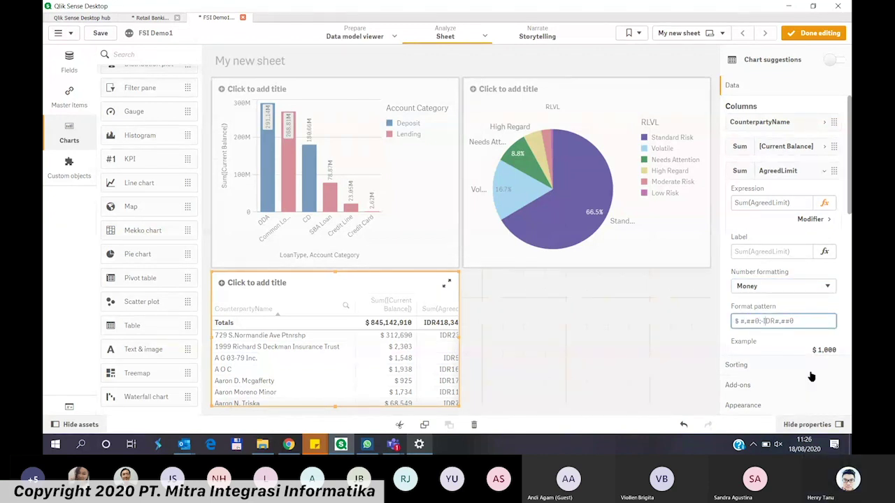
key(BackSpace)
key(BackSpace)
key(BackSpace)
text($)
click(758, 253)
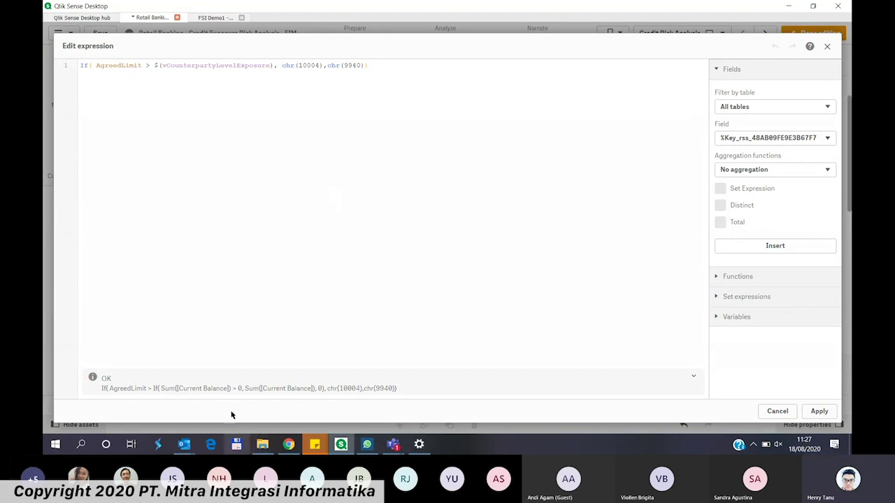
Step: Switch to File Explorer and open Char code.docx from the Presales Kit folder
click(263, 446)
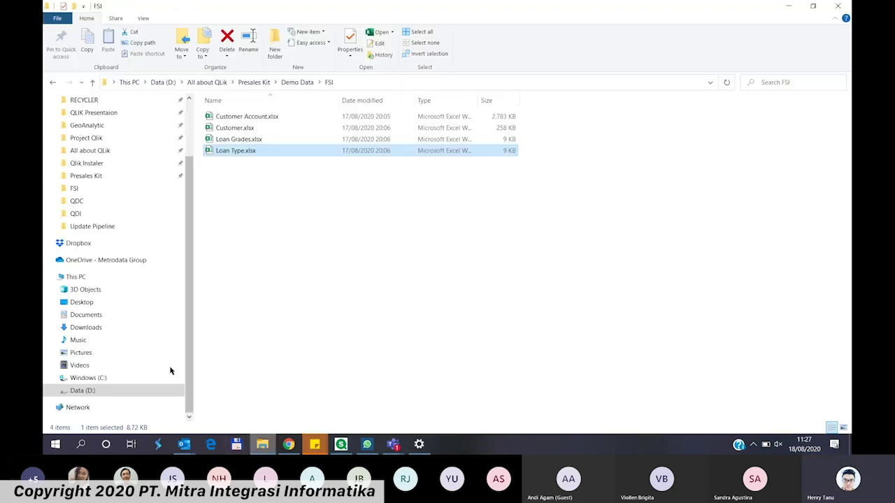
click(94, 175)
scroll(290, 369, down, 10)
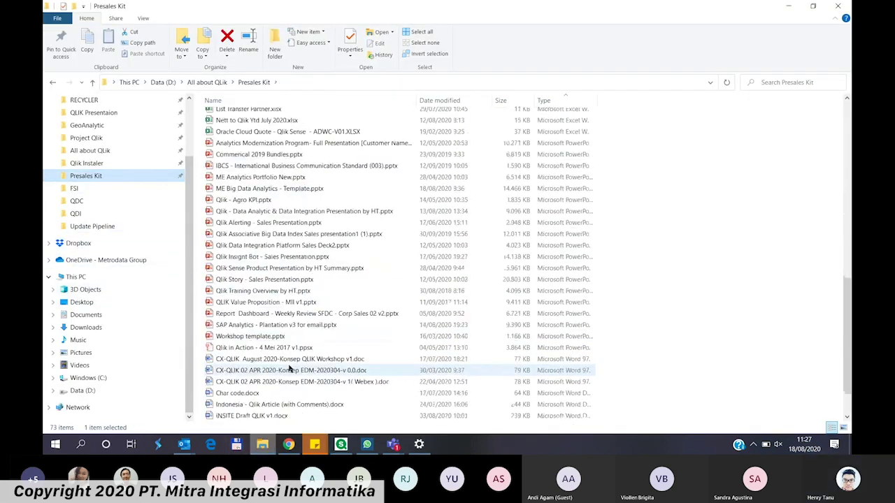
click(276, 393)
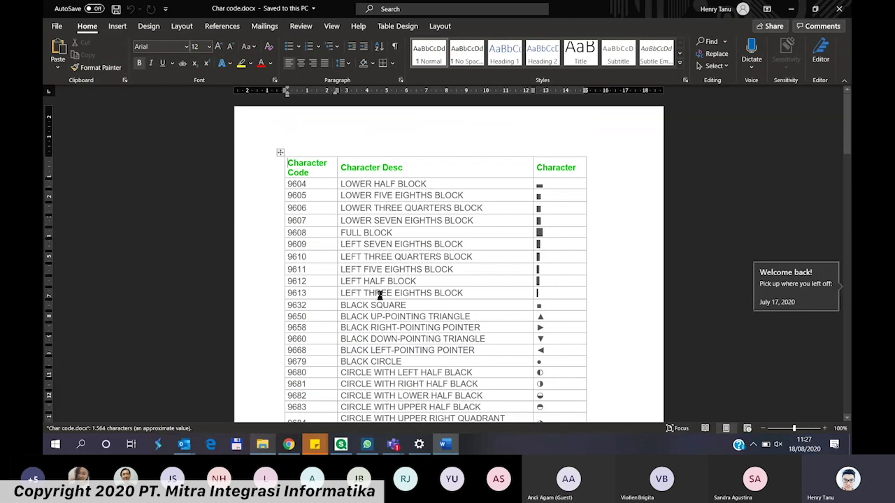
Step: Look up character codes 10004 and 9940 in the Word document's character table
scroll(380, 295, down, 2)
scroll(379, 295, up, 1)
scroll(380, 295, down, 1)
scroll(377, 295, down, 4)
scroll(375, 295, down, 10)
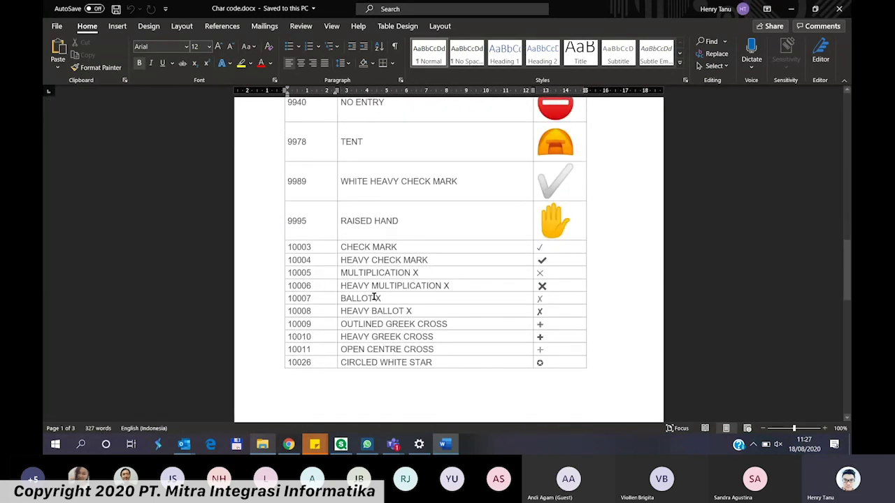
click(538, 278)
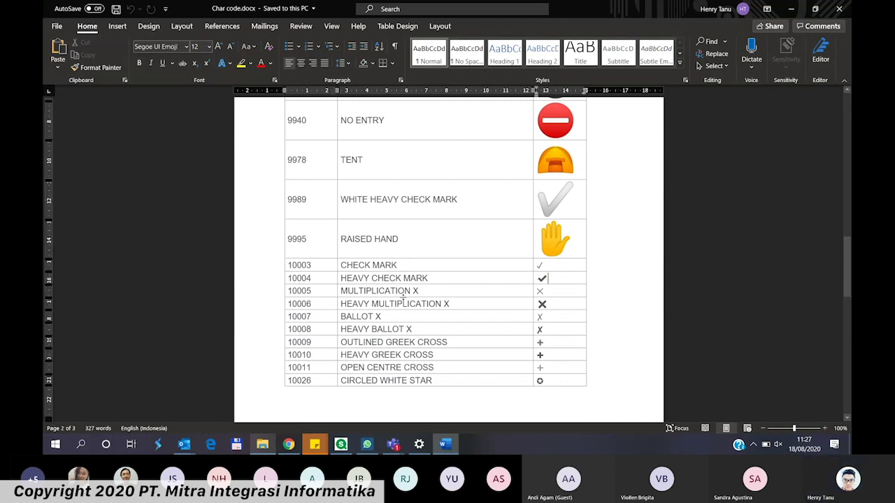
drag(294, 279, 541, 278)
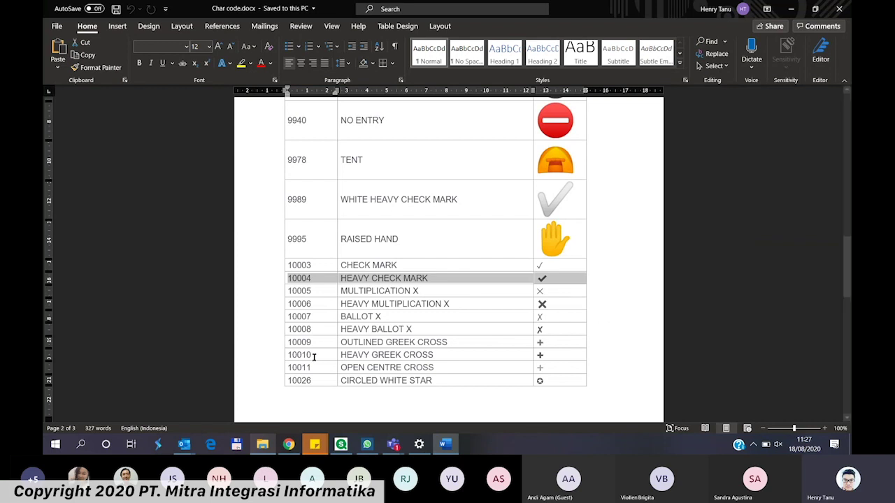
click(464, 125)
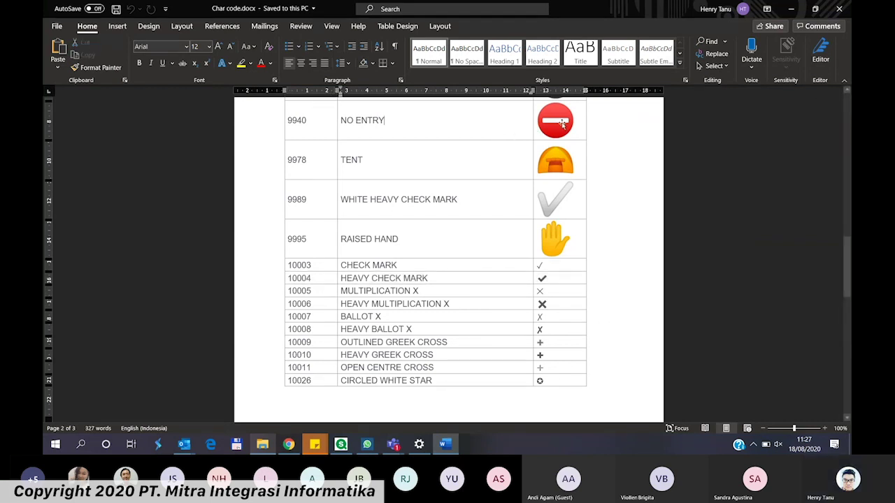
Step: Return to Qlik Sense, copy the whole exposure flag expression, and close its editor without applying changes
click(342, 444)
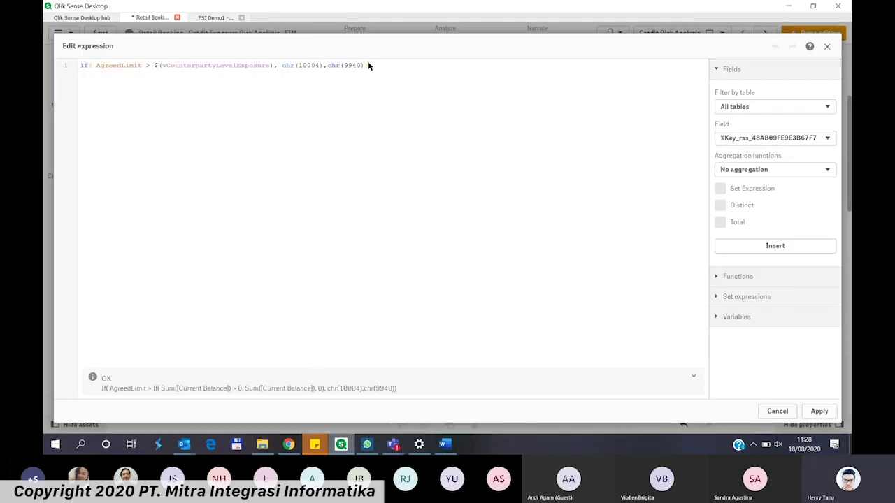
text())
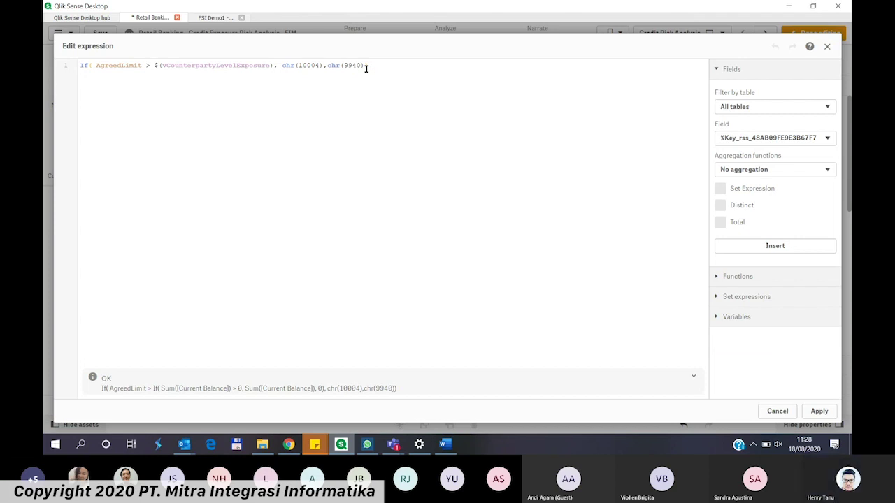
key(ctrl+a)
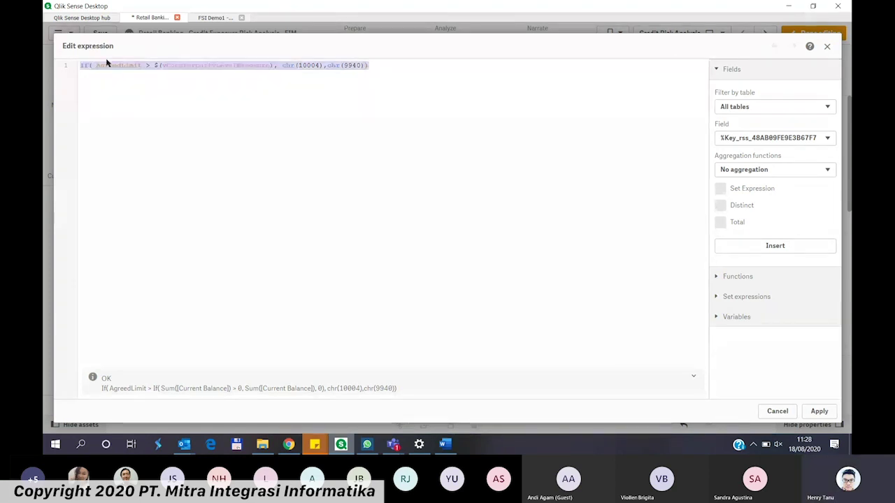
right_click(106, 63)
click(136, 104)
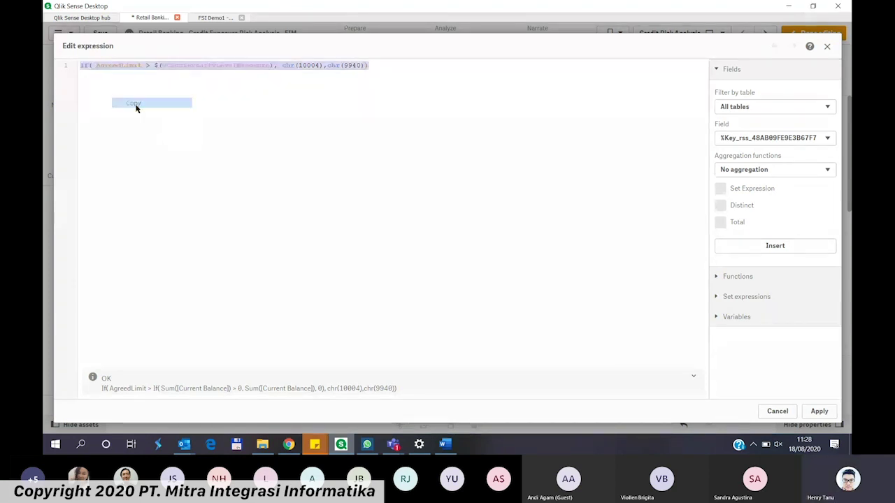
click(773, 410)
Step: In FSI Demo1, put the sheet in edit mode and paste the copied expression into a new measure column for the table
click(214, 17)
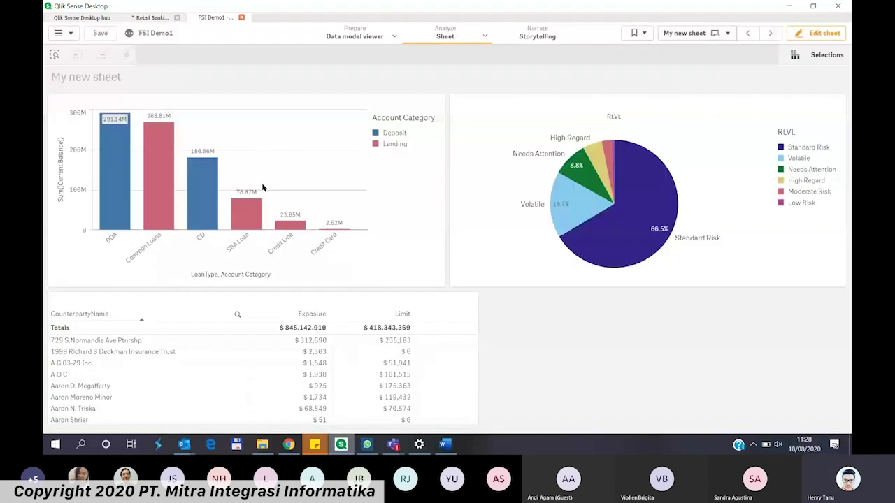
click(820, 33)
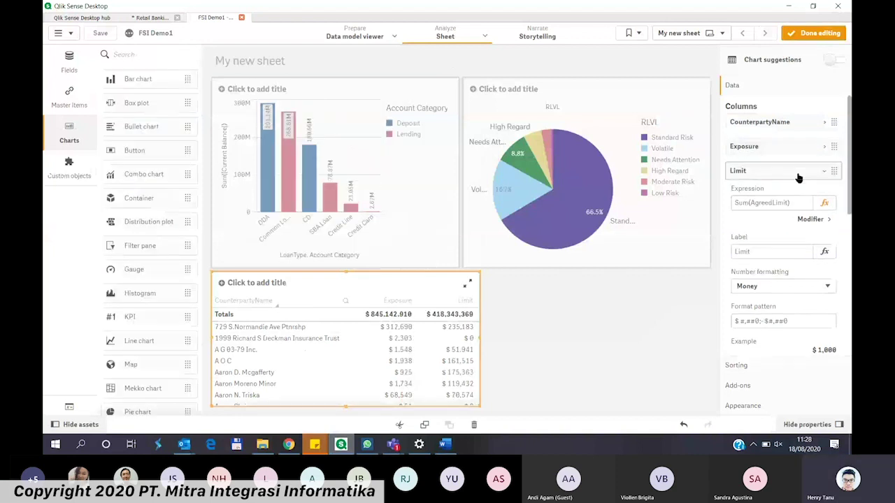
click(798, 178)
click(788, 194)
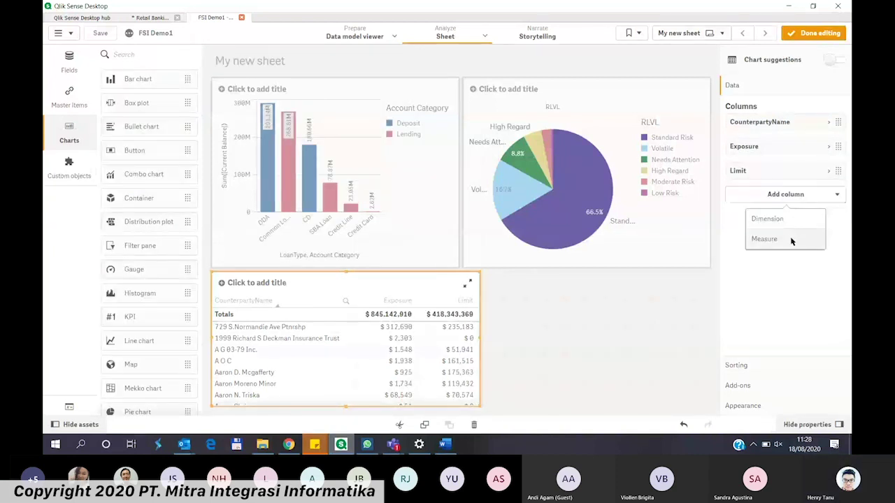
click(792, 240)
click(792, 263)
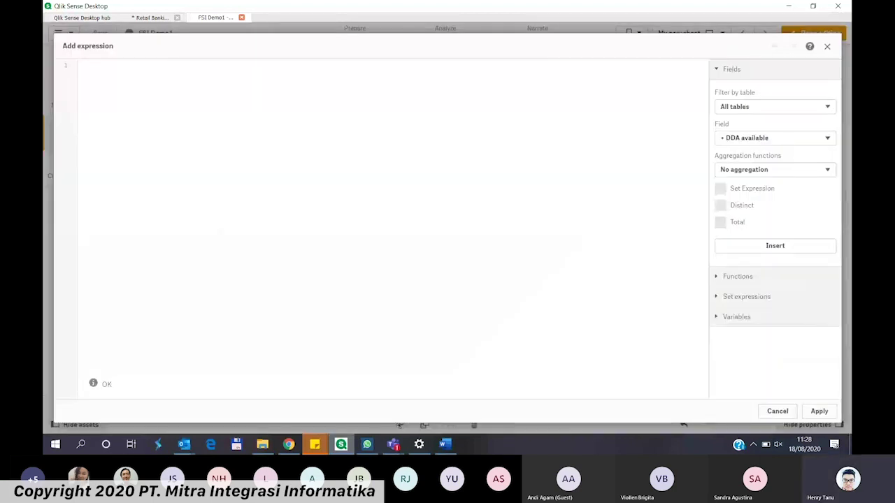
key(ctrl+v)
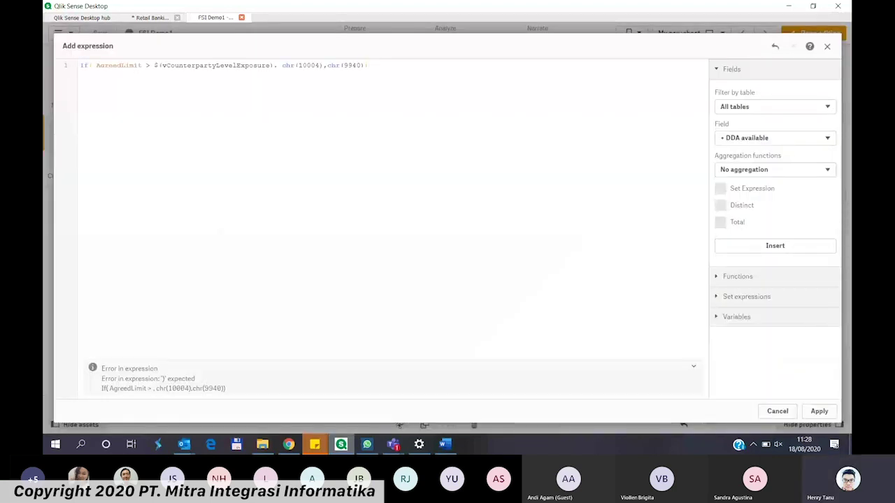
Step: Replace $(vCounterpartyLevelExposure) in the expression with sum([Current Balance])
drag(153, 65, 274, 65)
text(sum(cu)
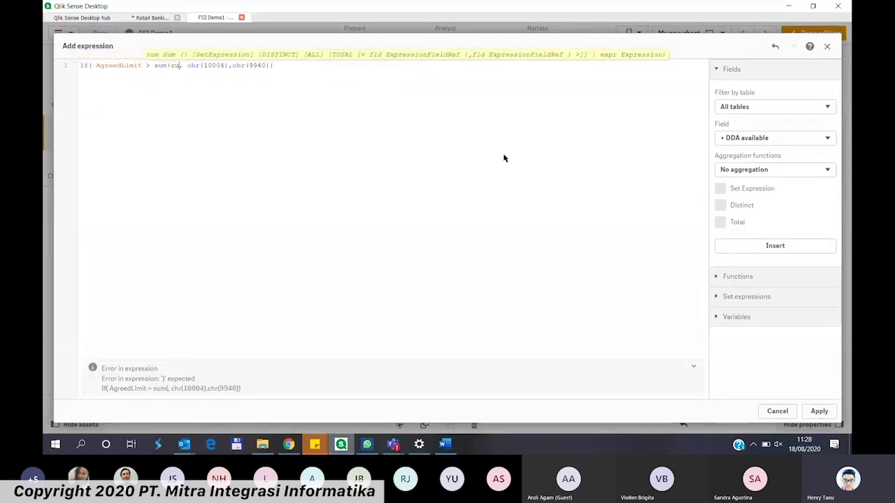
key(Down)
key(Down)
key(Down)
key(Up)
key(Return)
Step: Wrap AgreedLimit in the If condition with sum() so it reads sum(AgreedLimit) > sum([Current Balance])
key(Left)
key(Left)
key(Left)
key(Left)
key(Left)
key(Left)
key(Left)
key(Left)
key(Left)
key(Left)
key(Left)
key(Left)
key(Left)
key(Left)
key(Left)
key(Left)
key(Left)
key(Left)
key(Left)
key(Left)
text(sum()
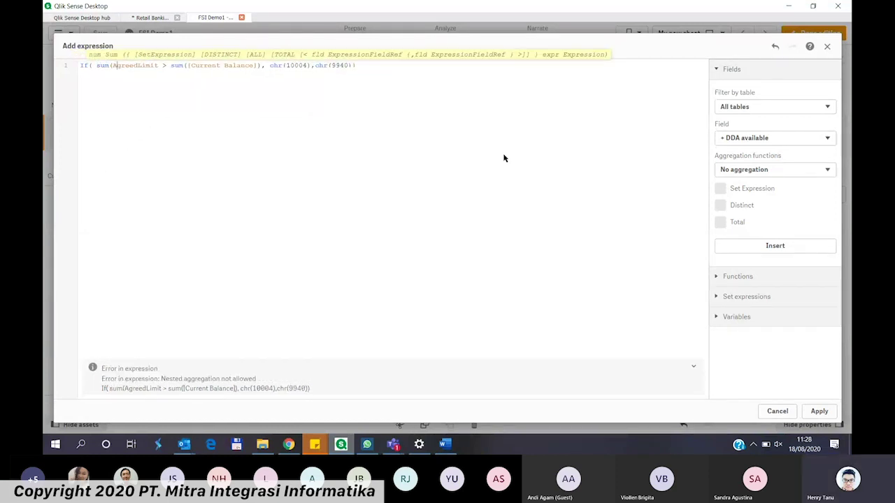
text())
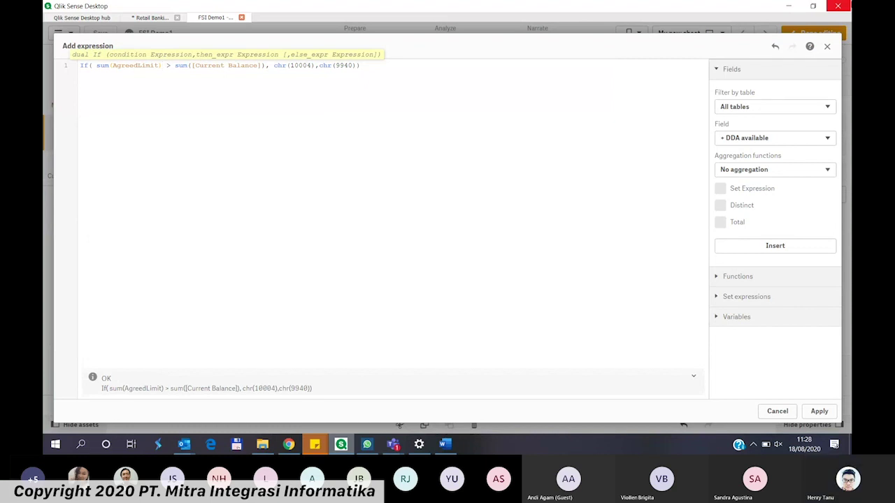
key(End)
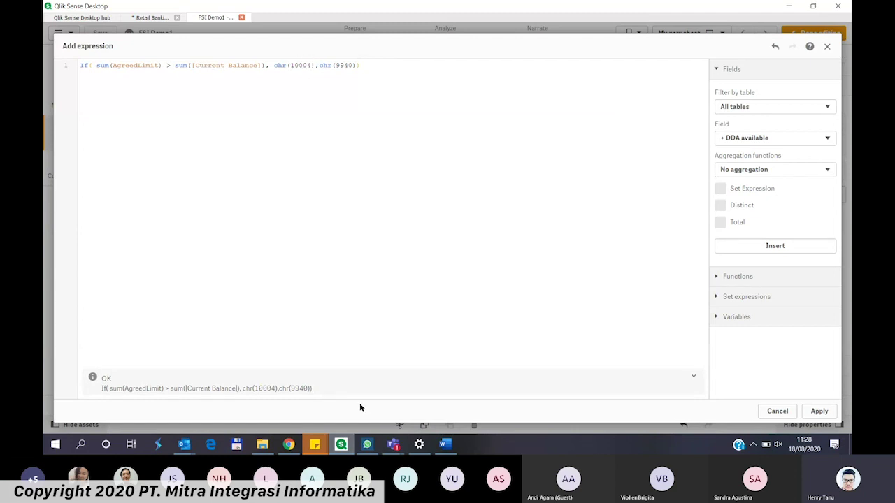
Step: Switch to the Char code document in Word and compare the expression's codes 10004 and 9940 with their symbols
click(445, 445)
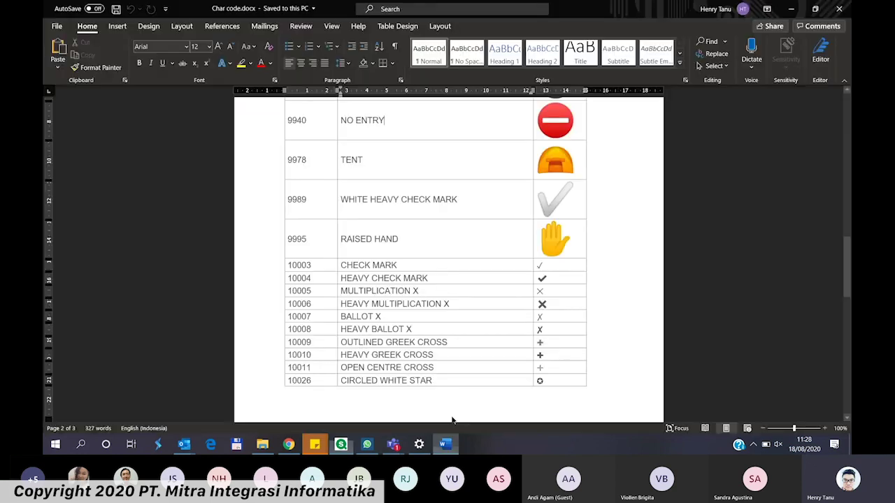
click(543, 295)
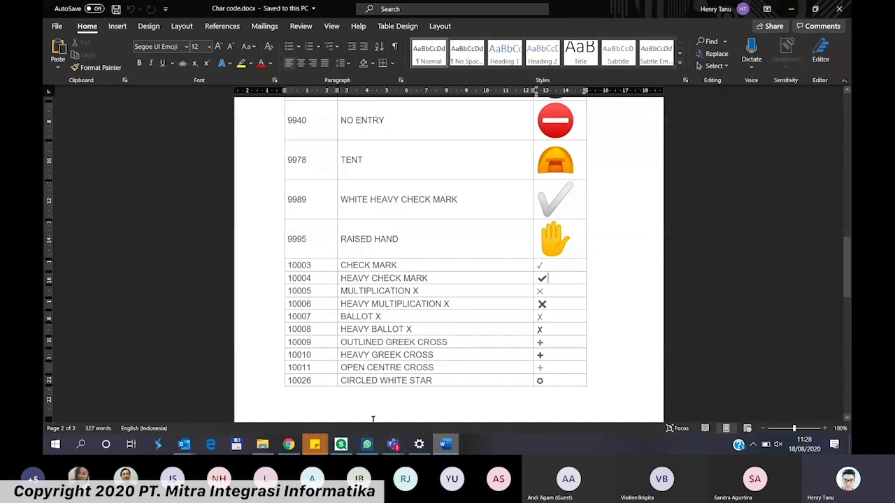
click(341, 445)
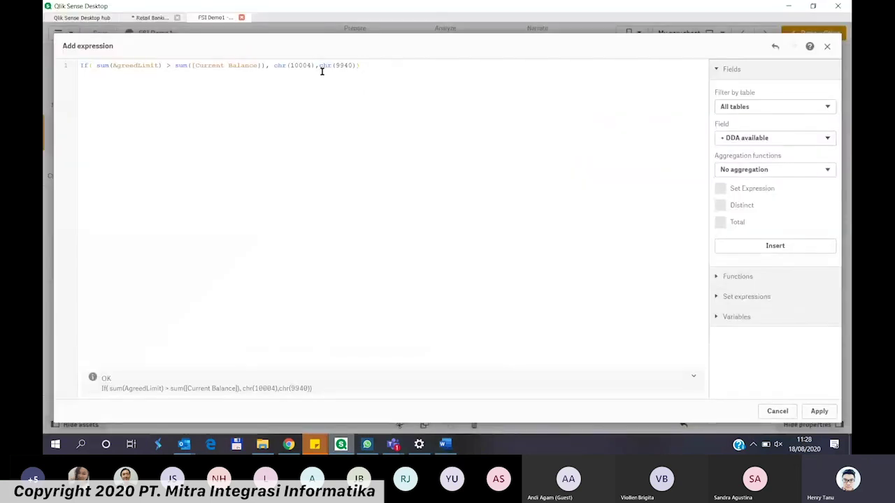
click(445, 445)
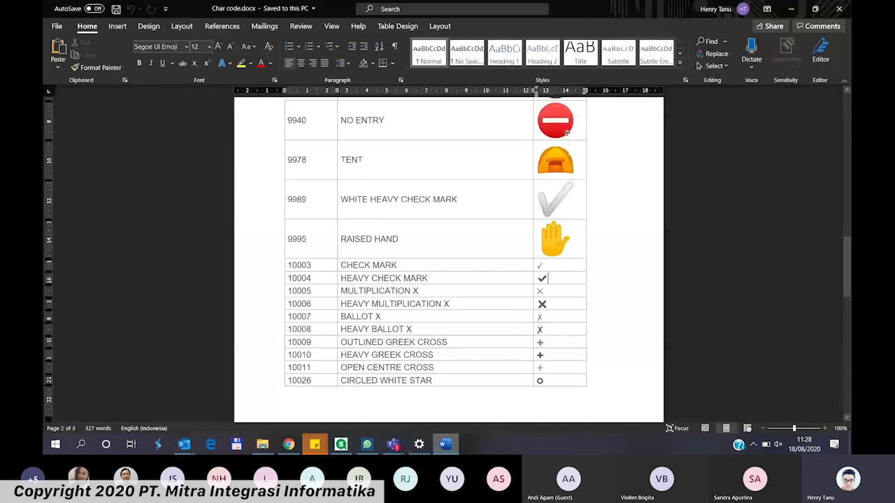
Step: Return to Qlik Sense, apply the expression as the table's new measure column, and widen the table to show it
click(341, 445)
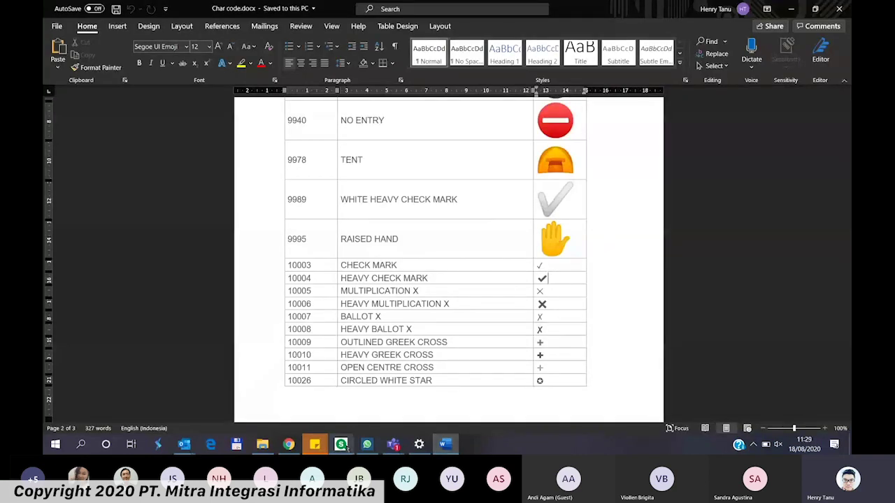
click(814, 411)
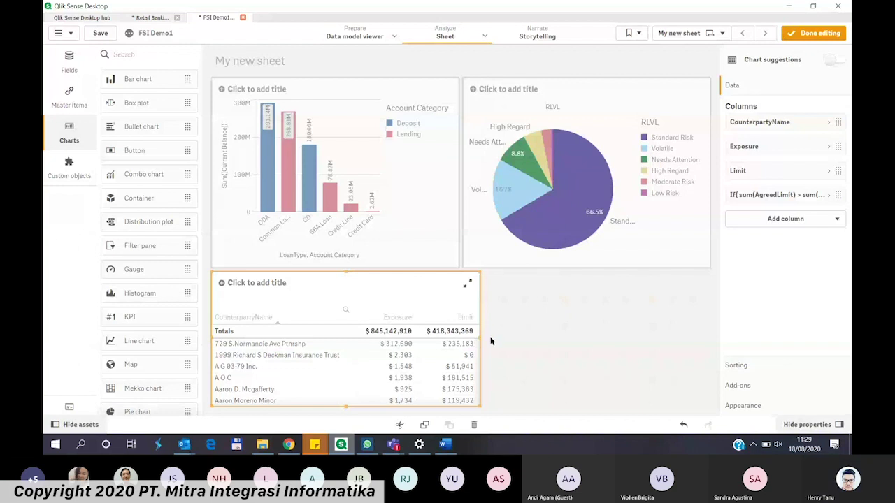
drag(480, 340, 596, 348)
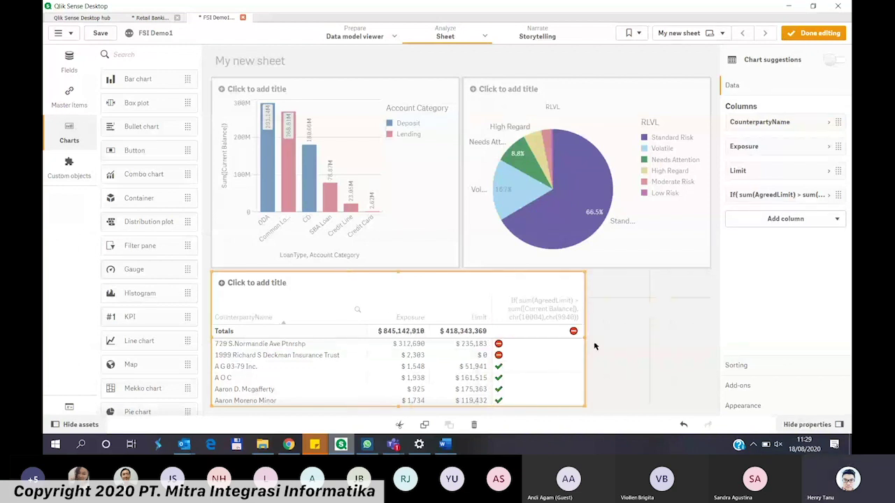
Step: Label the new If expression column Flag
click(819, 198)
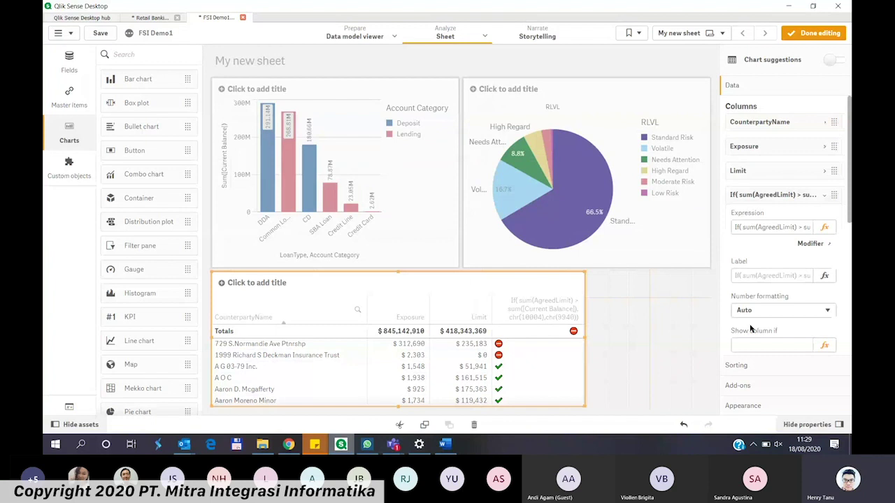
click(761, 274)
text(Flag)
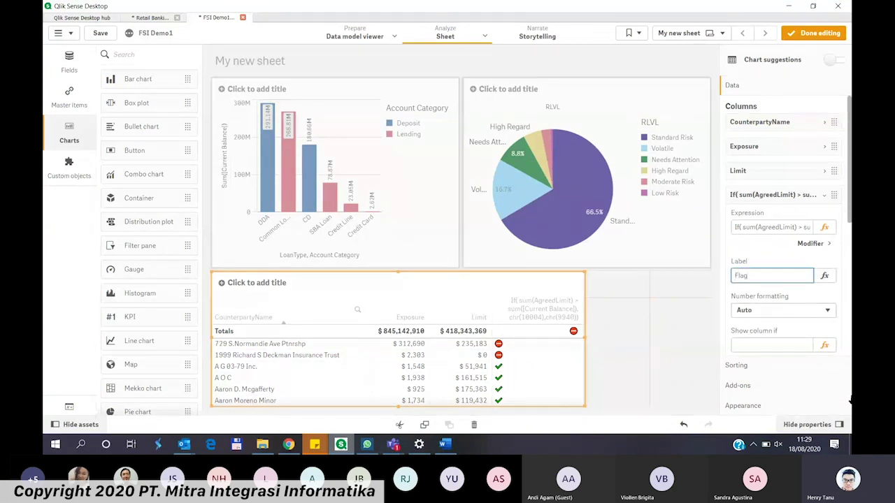
Step: Examine the table's presentation settings and styling options
click(801, 408)
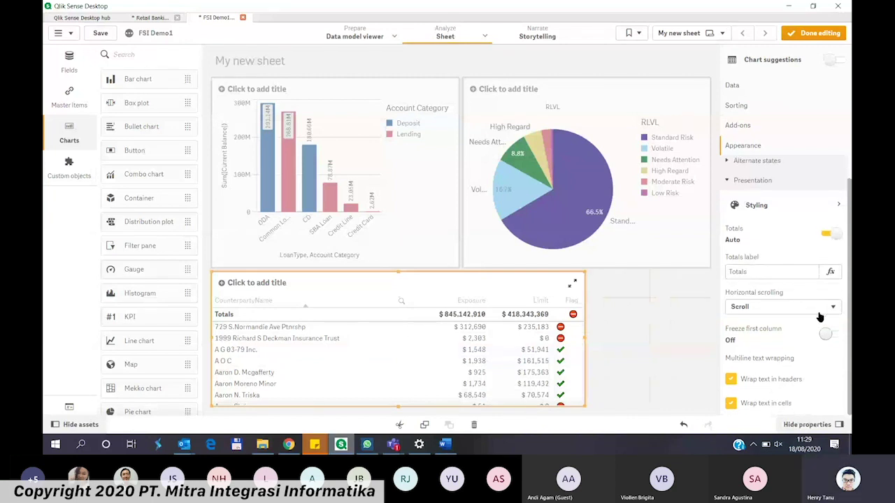
click(829, 206)
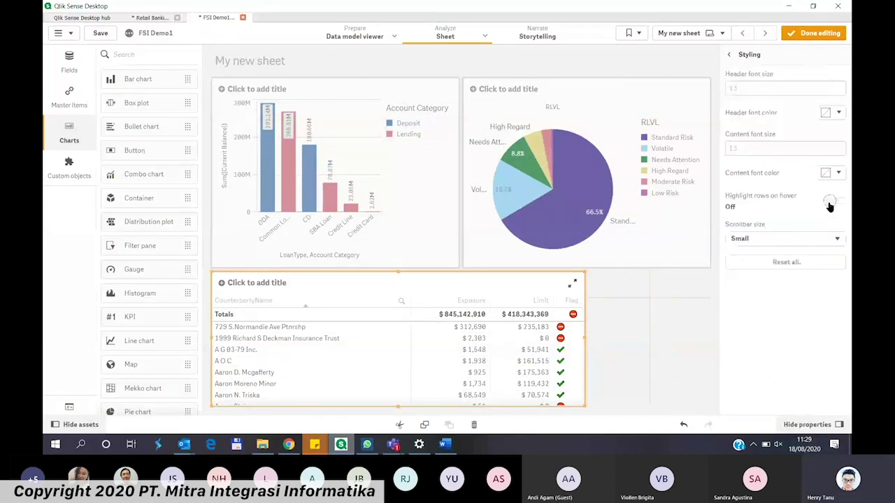
click(752, 55)
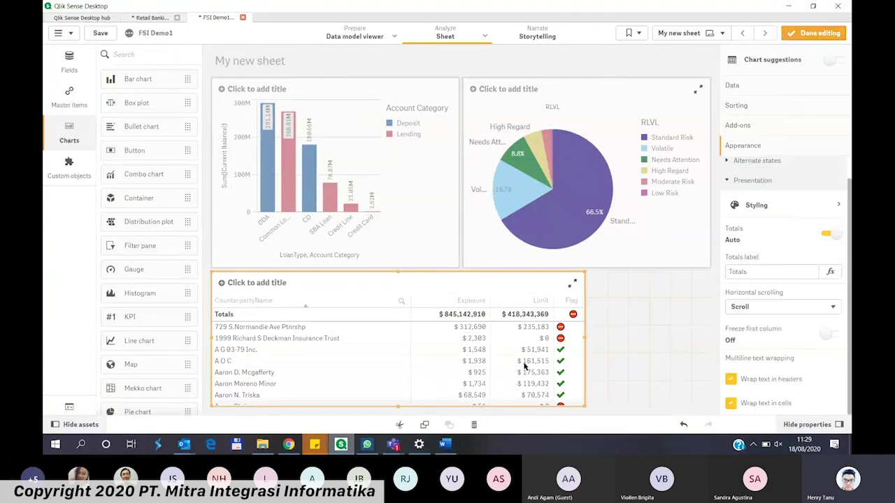
Step: Narrow the flagged exposure table to the width of the bar chart above it and finish editing the sheet
drag(578, 335, 459, 328)
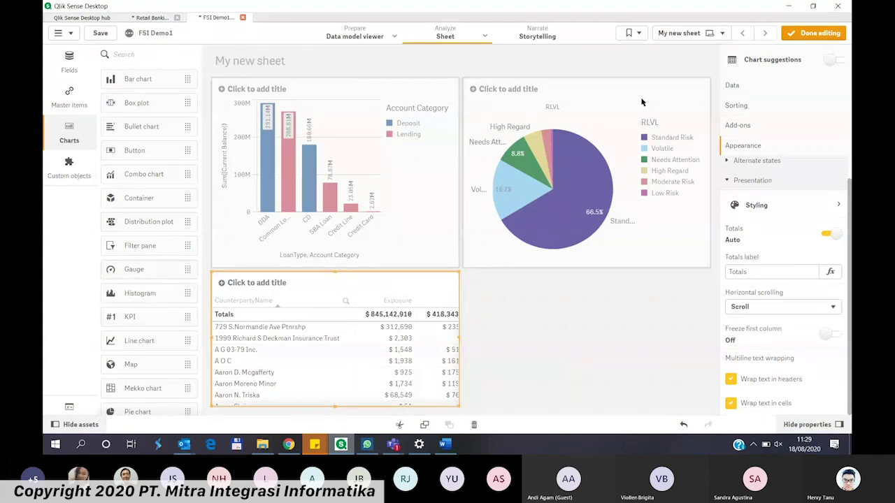
click(797, 35)
mouse_move(599, 268)
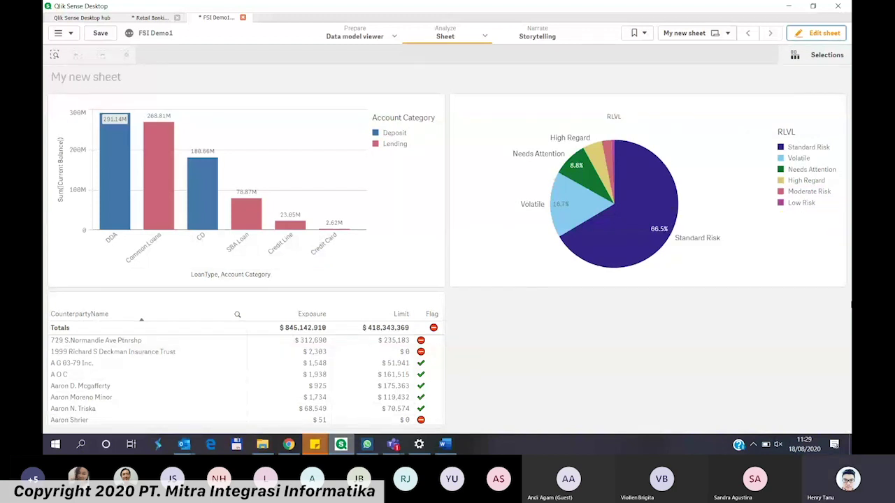
Step: Bring up the Retail Banking - Credit Exposure Risk Analysis - FIM app in its own window
click(160, 17)
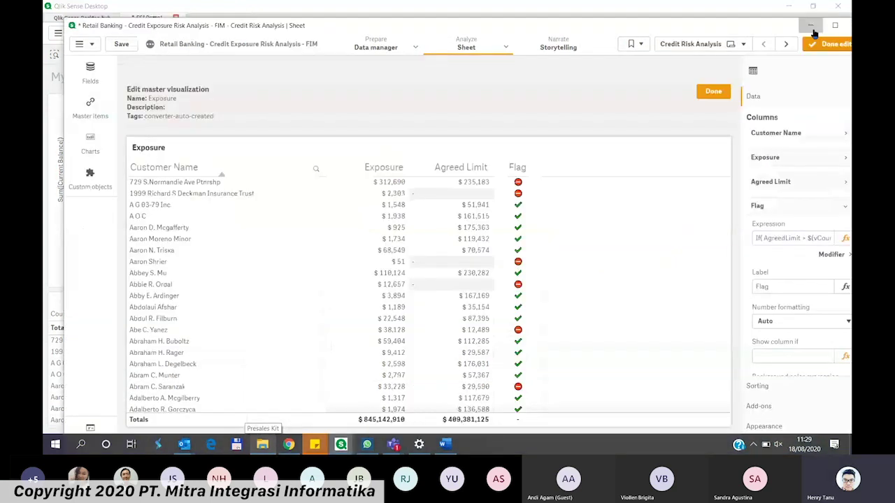
click(811, 26)
mouse_move(393, 444)
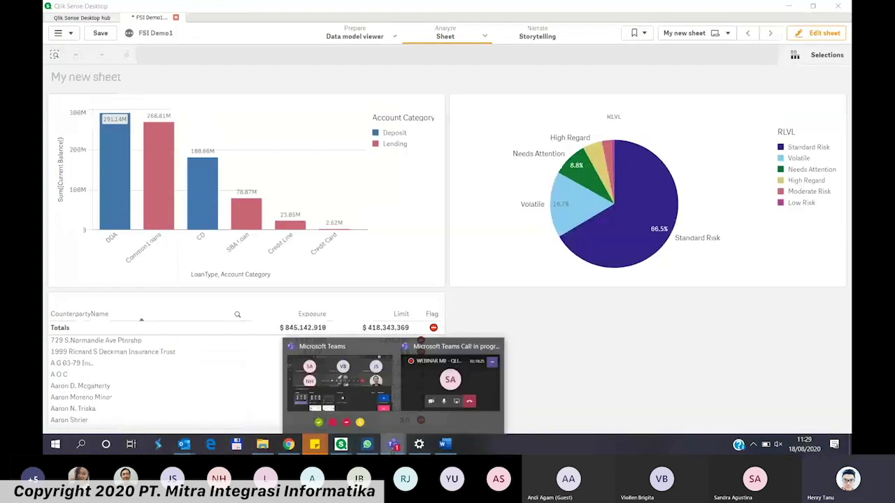
click(370, 385)
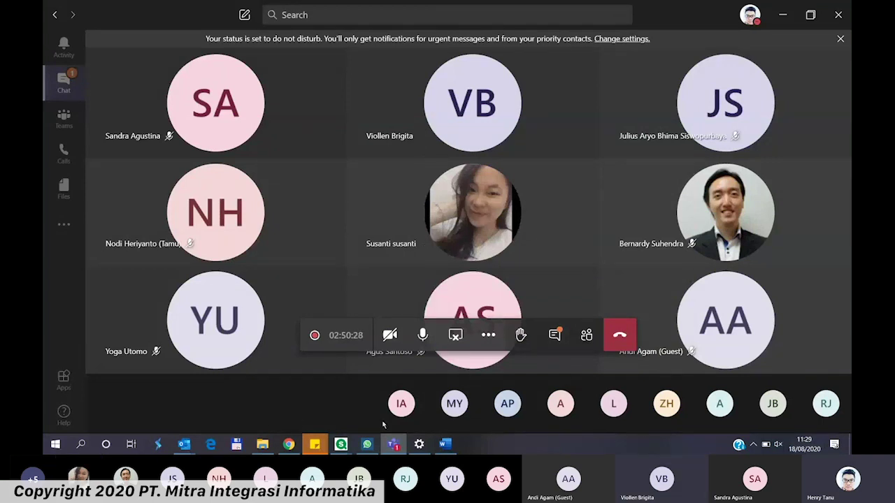
mouse_move(341, 445)
click(355, 373)
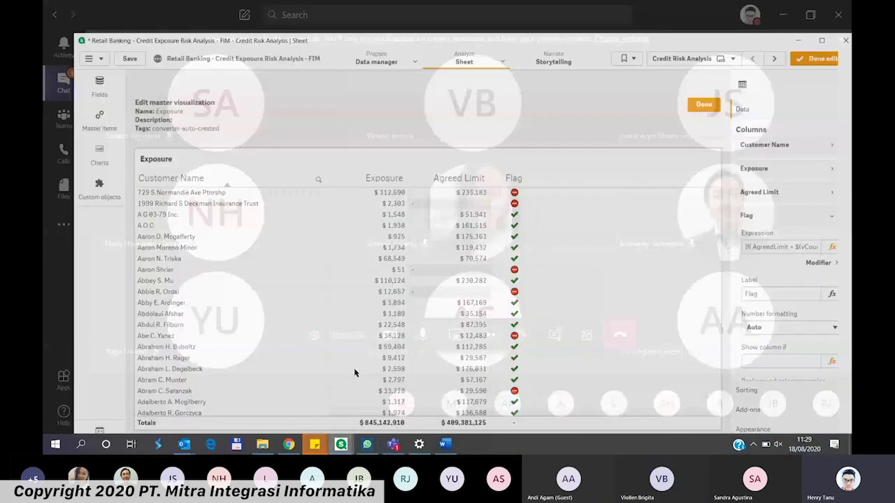
Step: Close the Exposure master visualization editor, maximize the window and finish editing the Credit Risk Analysis sheet
click(714, 93)
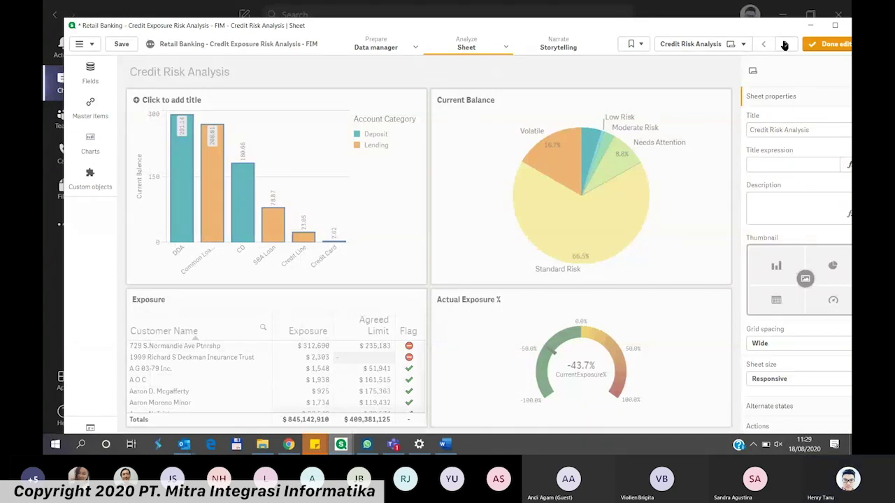
click(835, 25)
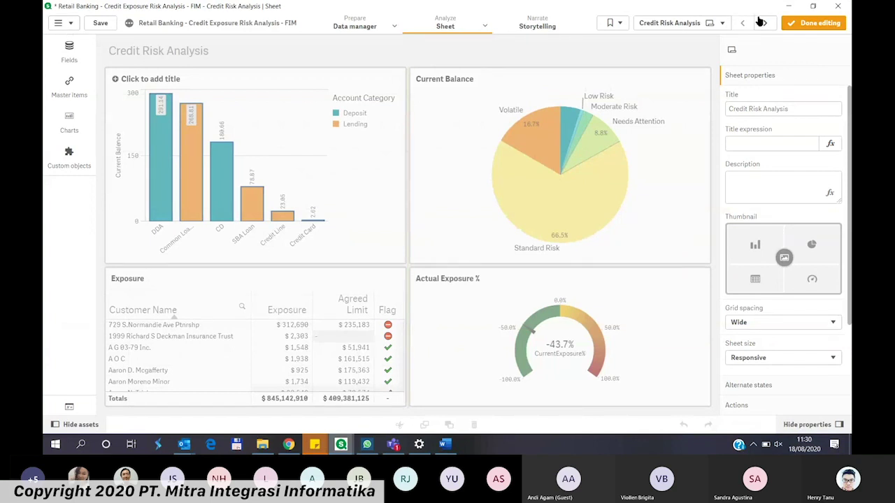
click(815, 23)
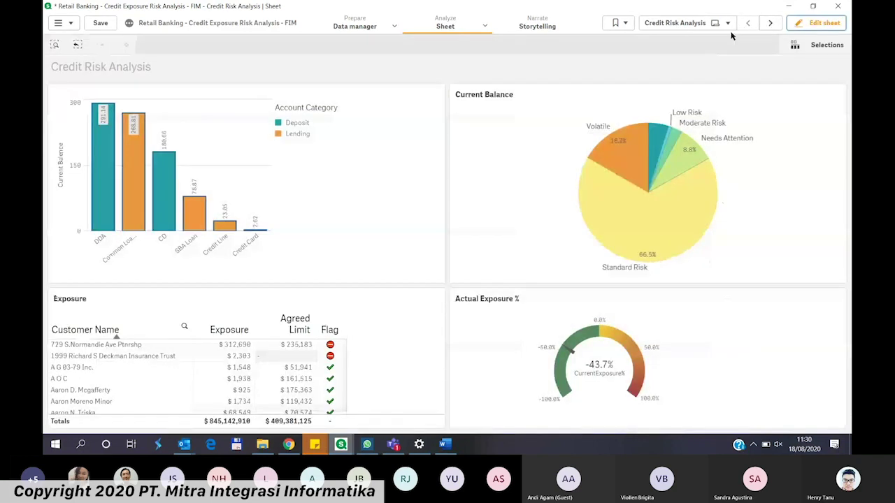
Step: Cancel closing the Retail Banking app and switch back to the FSI Demo1 sheet
click(837, 6)
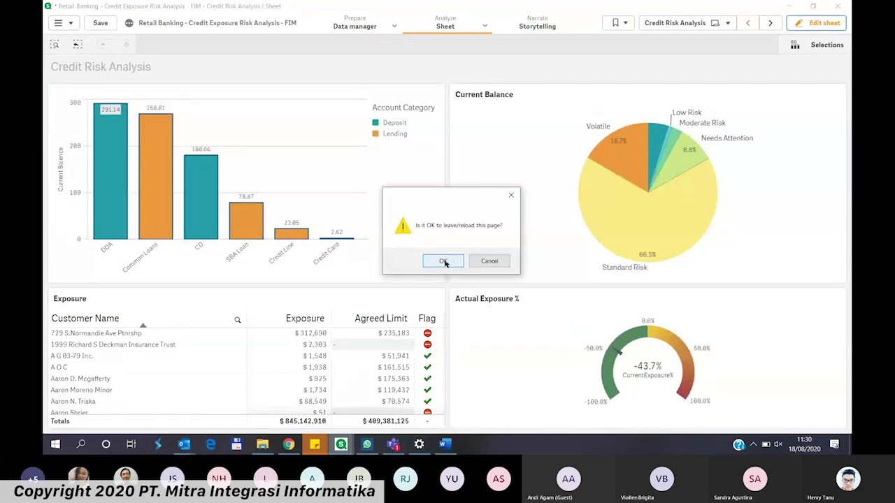
click(477, 260)
mouse_move(501, 14)
mouse_down()
mouse_move(494, 100)
mouse_move(492, 3)
mouse_up()
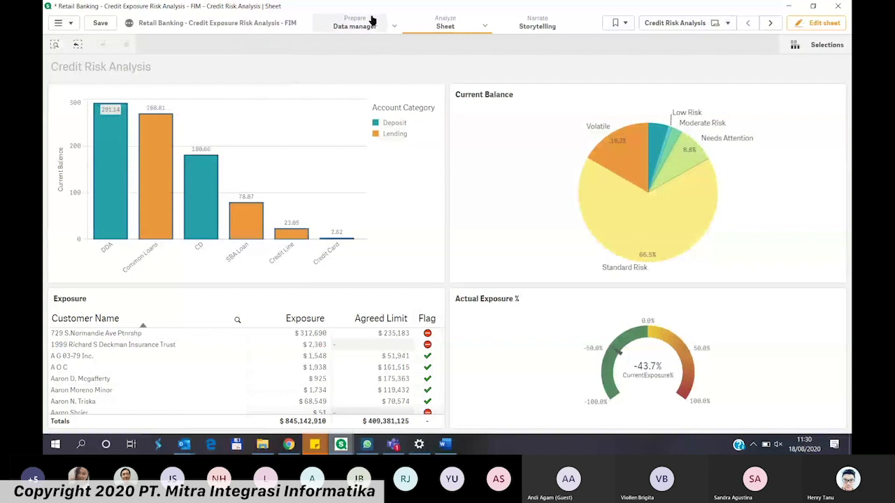
drag(376, 10, 377, 143)
mouse_move(314, 445)
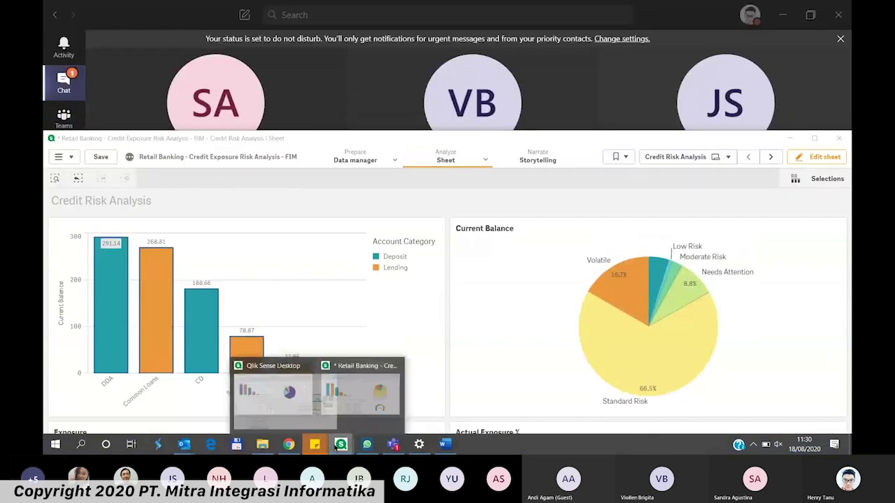
click(300, 399)
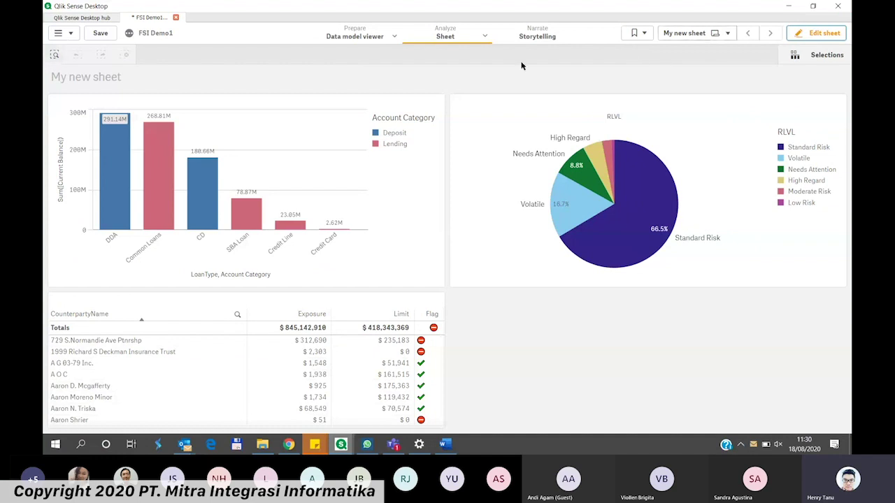
Step: Reopen the sheet for editing and add a gauge chart in the empty area beside the table
click(801, 33)
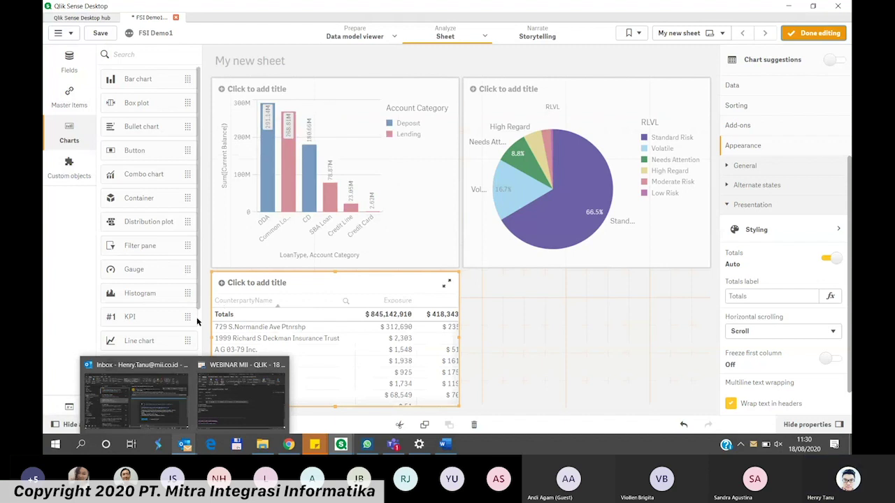
drag(139, 277, 553, 362)
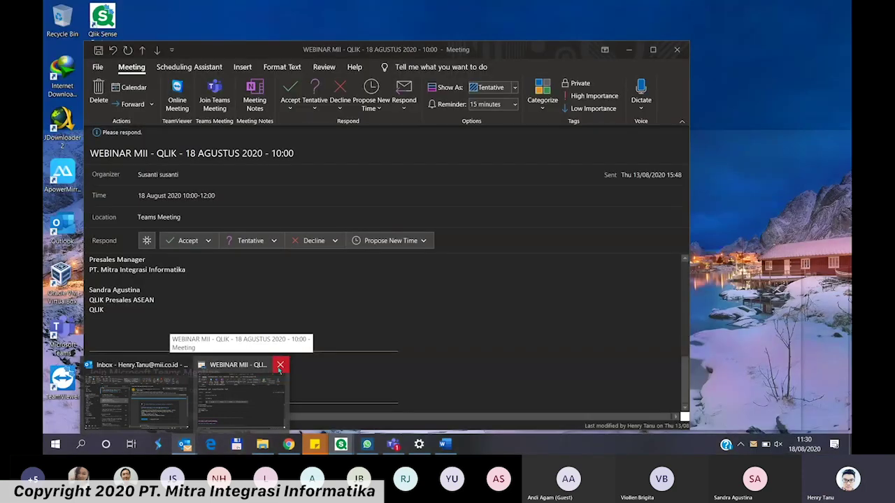
Step: Switch to Sticky Notes, open the note with the Sum expression and move it over the pie chart
click(240, 377)
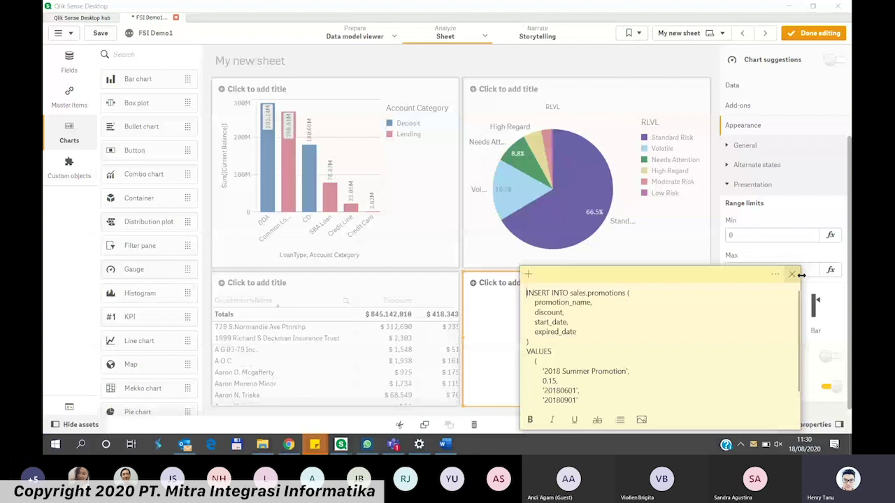
click(792, 274)
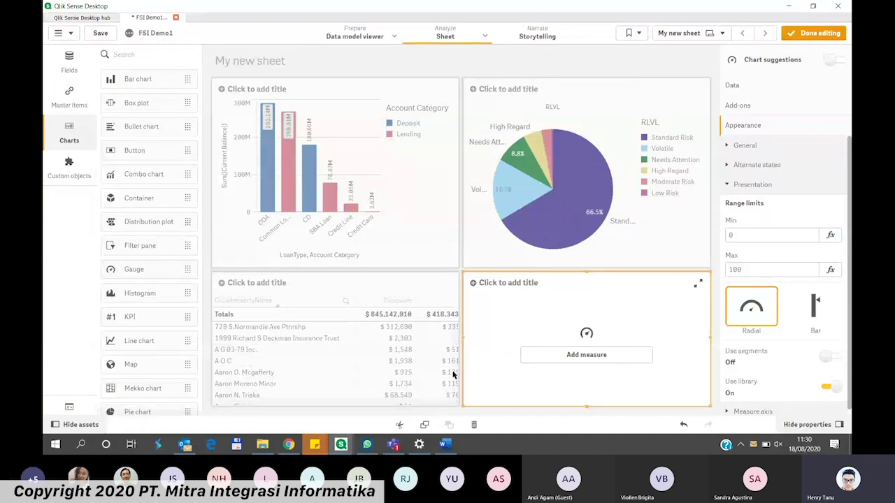
mouse_move(316, 443)
click(365, 393)
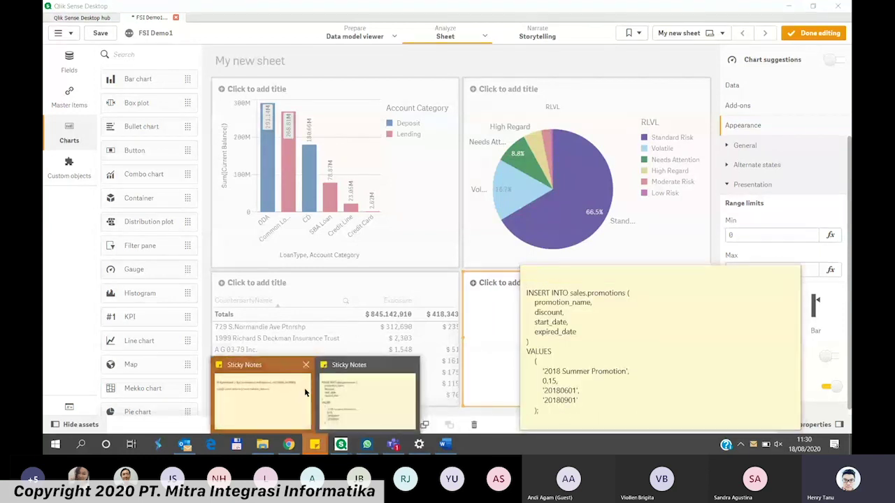
click(306, 392)
drag(698, 267, 591, 138)
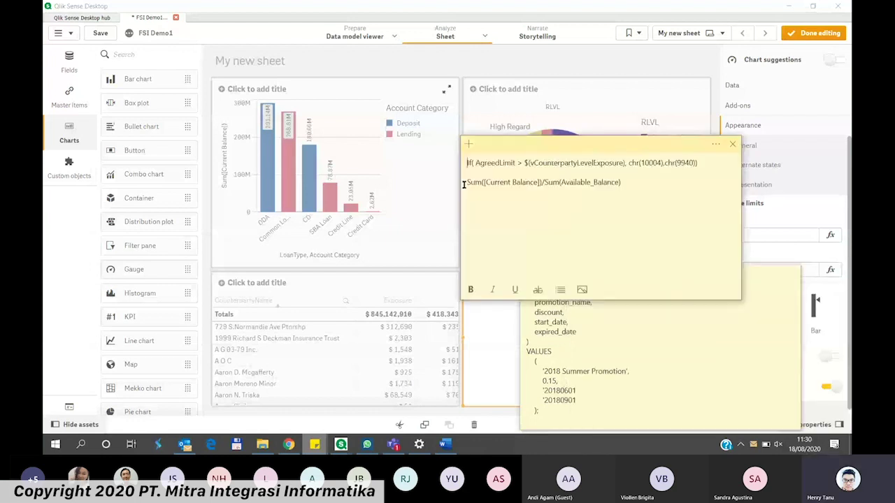
Step: Copy the expression Sum([Current Balance])/Sum(Available_Balance) from the sticky note
triple_click(464, 182)
click(501, 183)
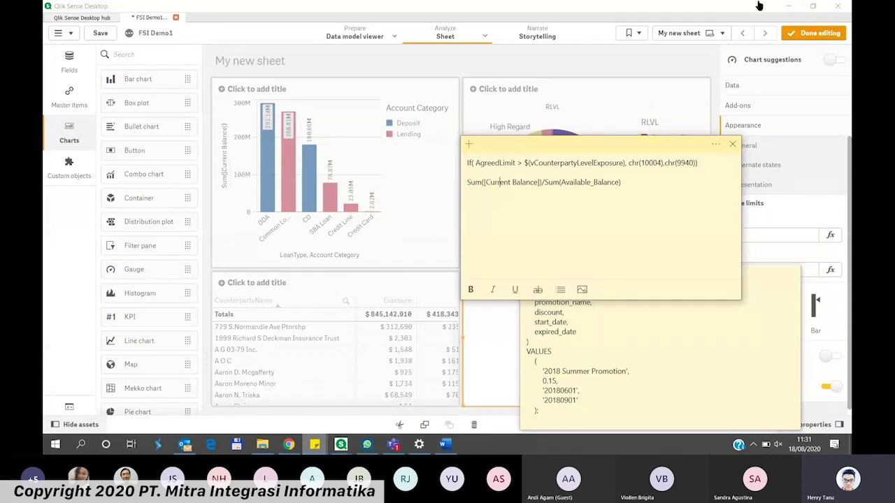
mouse_move(629, 183)
mouse_down()
mouse_move(466, 179)
mouse_move(564, 197)
mouse_move(626, 193)
mouse_up()
right_click(476, 179)
click(470, 179)
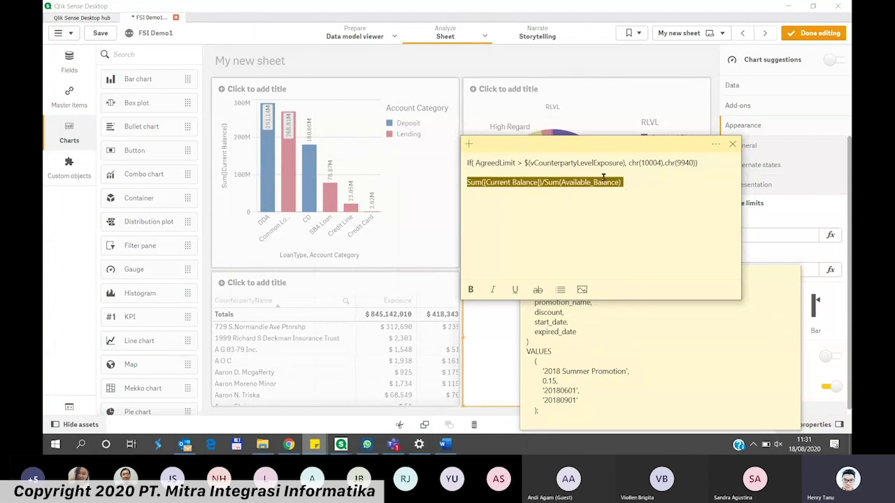
right_click(602, 182)
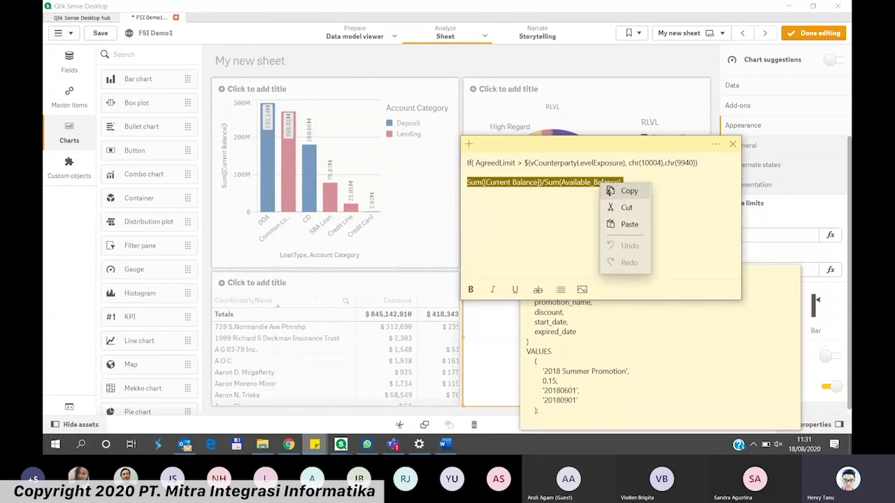
click(629, 194)
Step: Return to Qlik Sense, add the copied Sum([Current Balance])/Sum(Available_Balance) expression as the gauge's measure, and dismiss the range notice
click(504, 344)
click(561, 356)
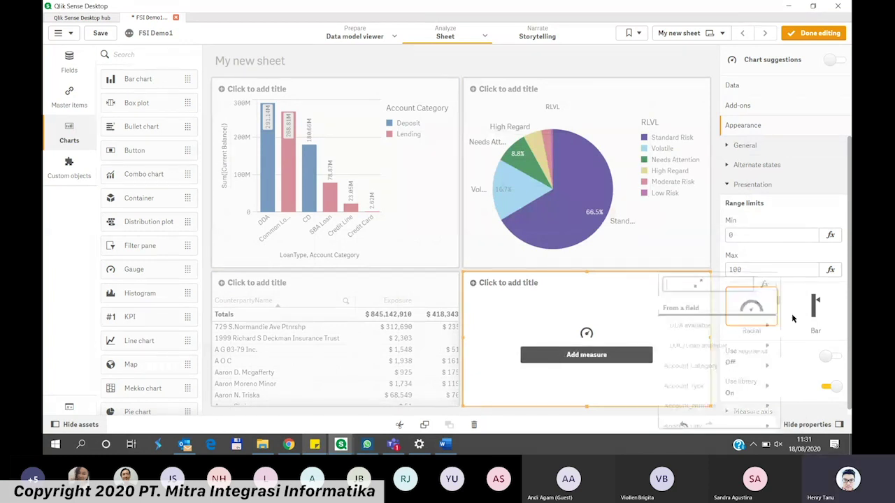
click(764, 284)
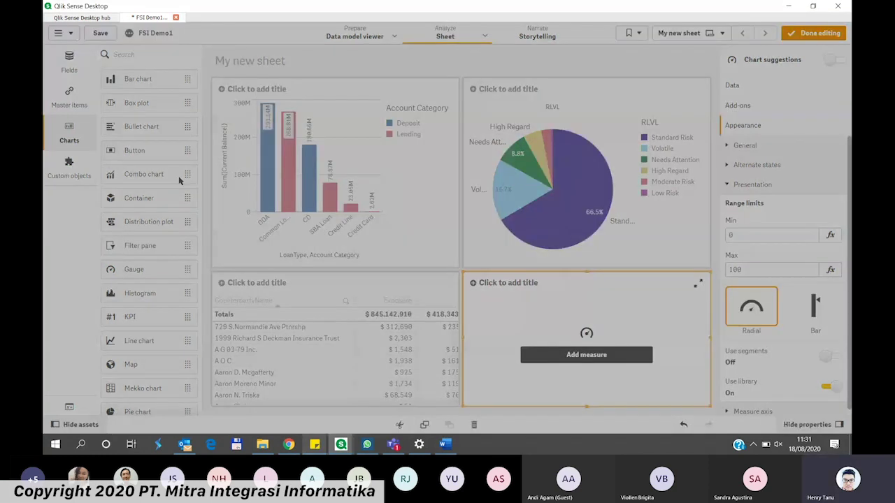
right_click(159, 100)
click(184, 145)
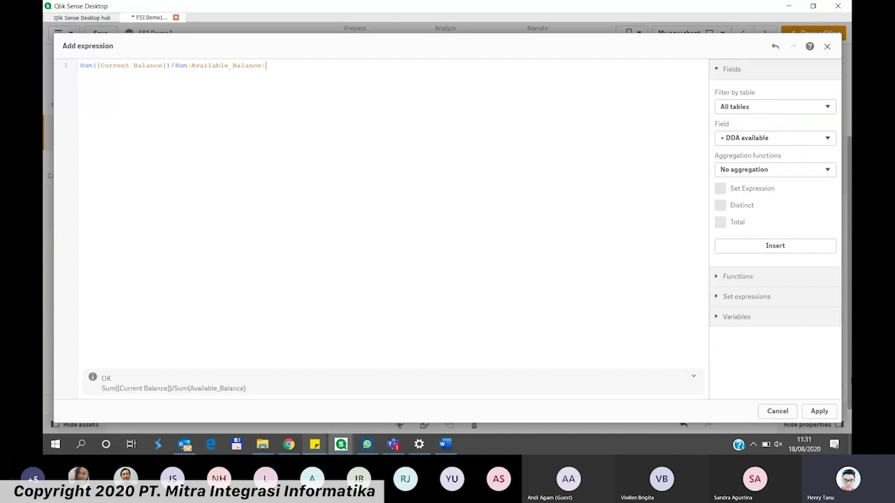
click(818, 411)
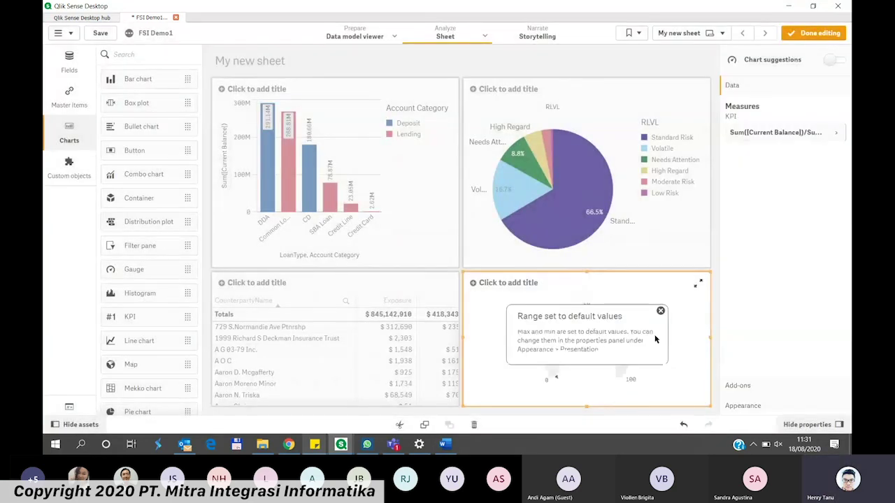
click(660, 310)
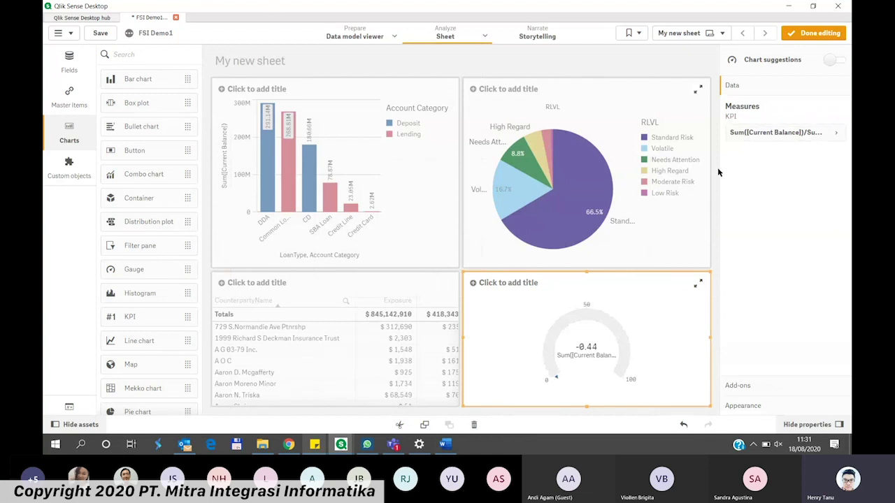
Step: Label the gauge's measure % Exposure
click(792, 132)
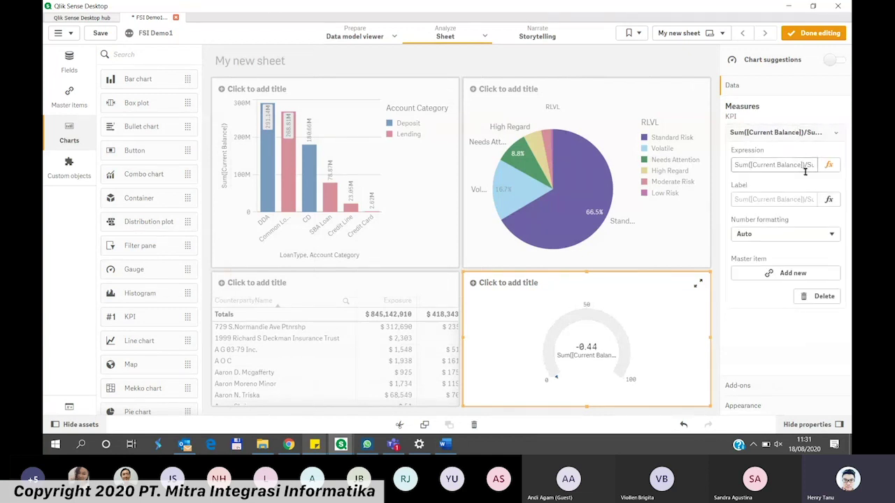
click(790, 199)
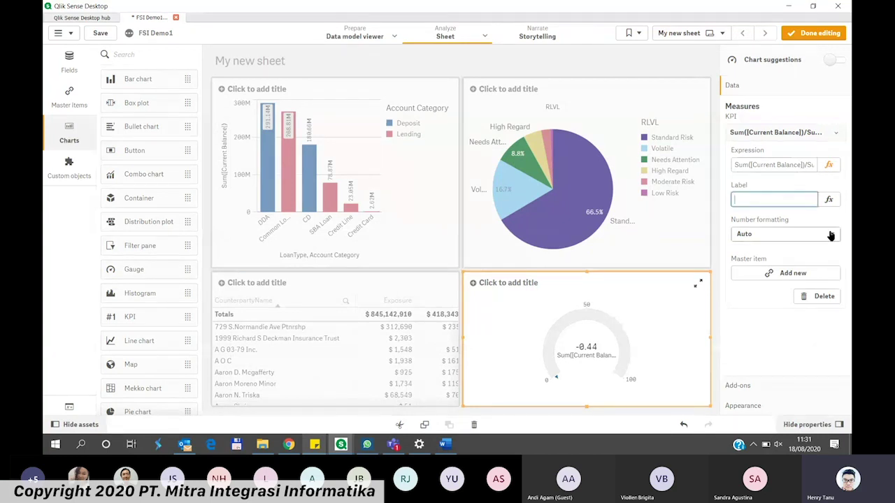
text(%)
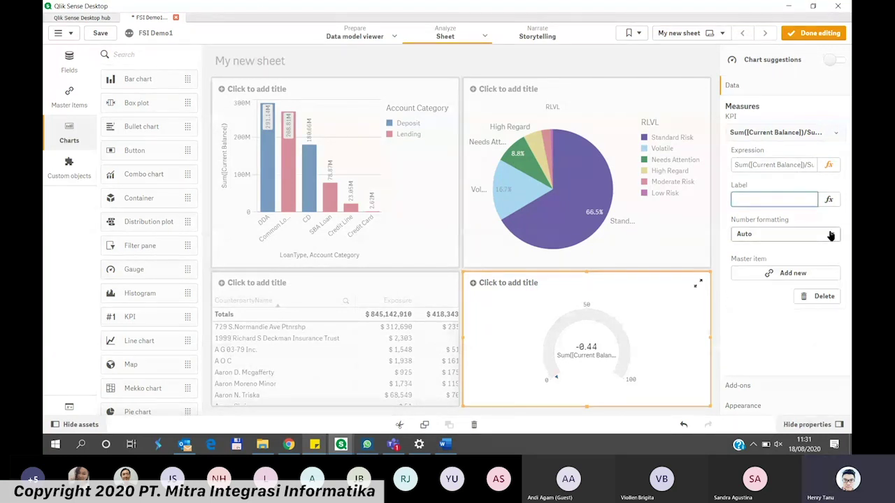
text( Exposure)
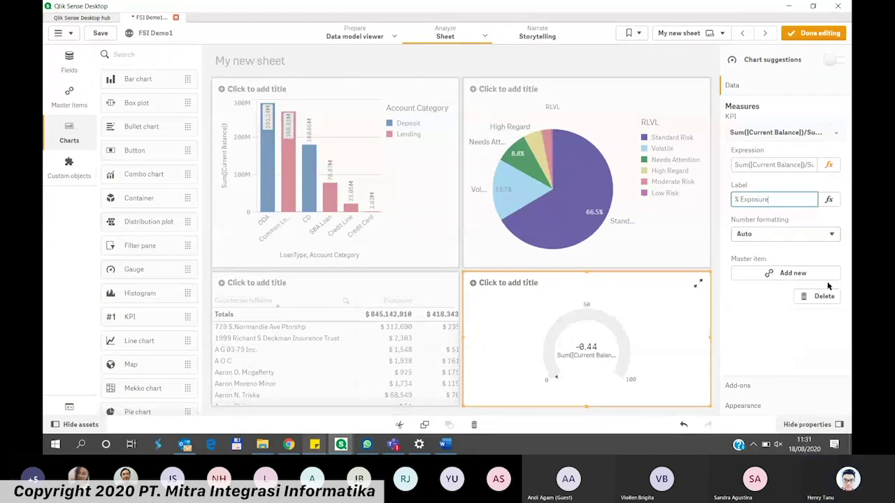
Step: Set the % Exposure measure's number formatting to Number with the simple 12.3% format
click(822, 234)
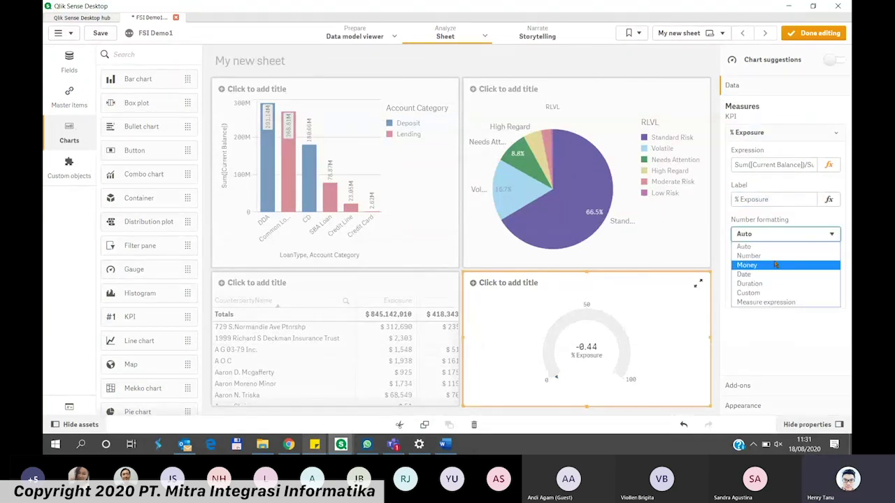
click(772, 255)
click(769, 288)
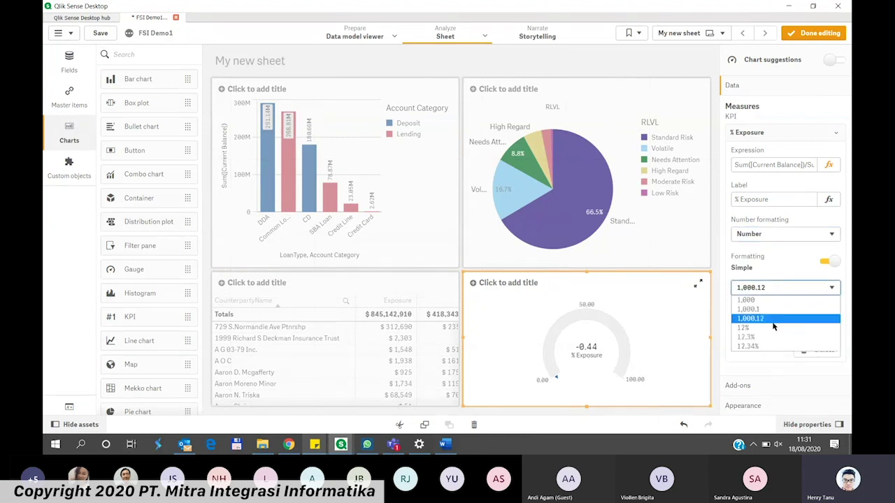
click(774, 336)
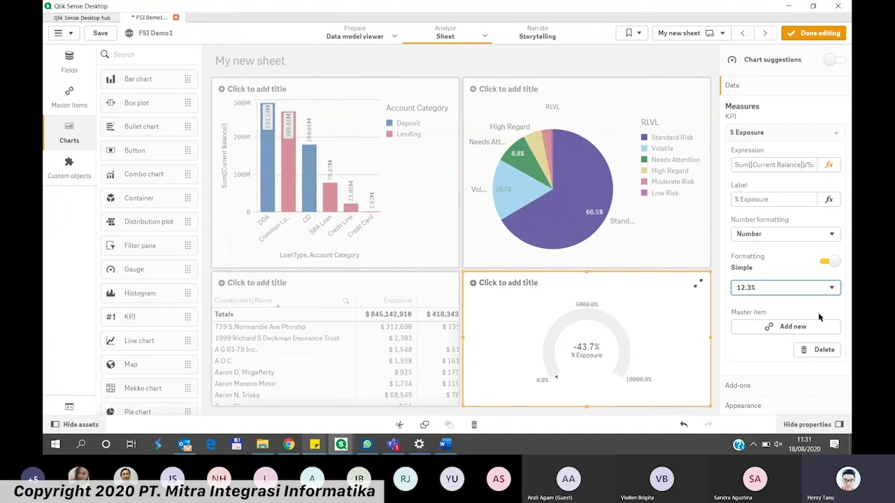
Step: Set the gauge's range limits to a minimum of -1 and a maximum of 1
click(781, 405)
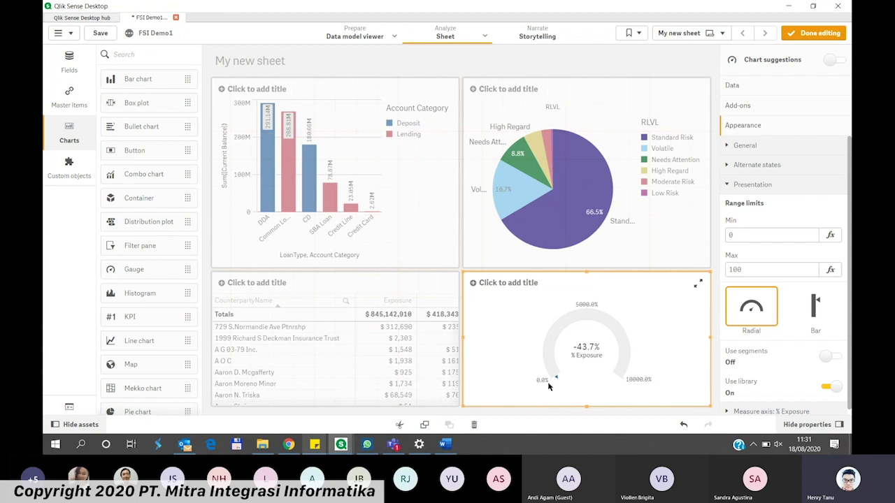
click(747, 236)
text(-1)
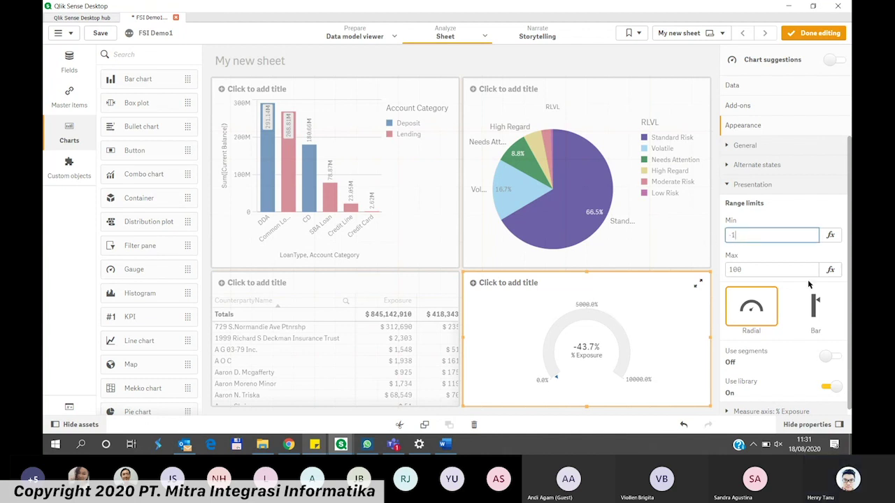
click(790, 268)
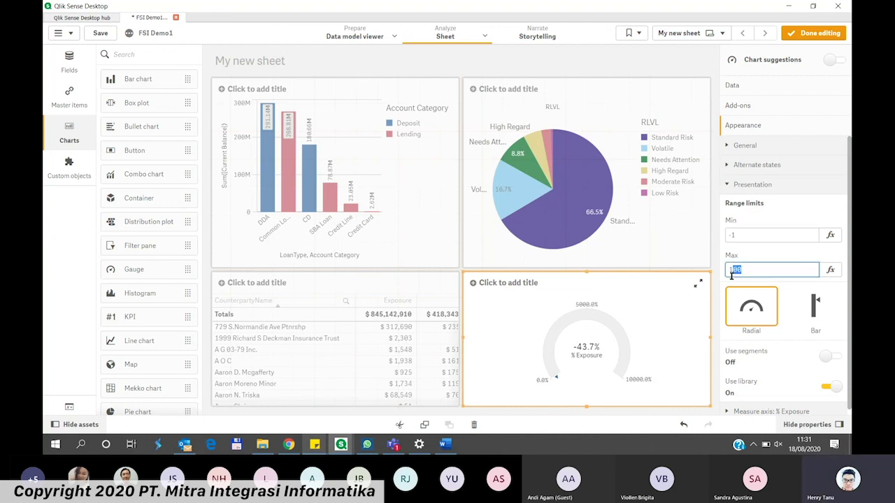
text(1)
click(766, 251)
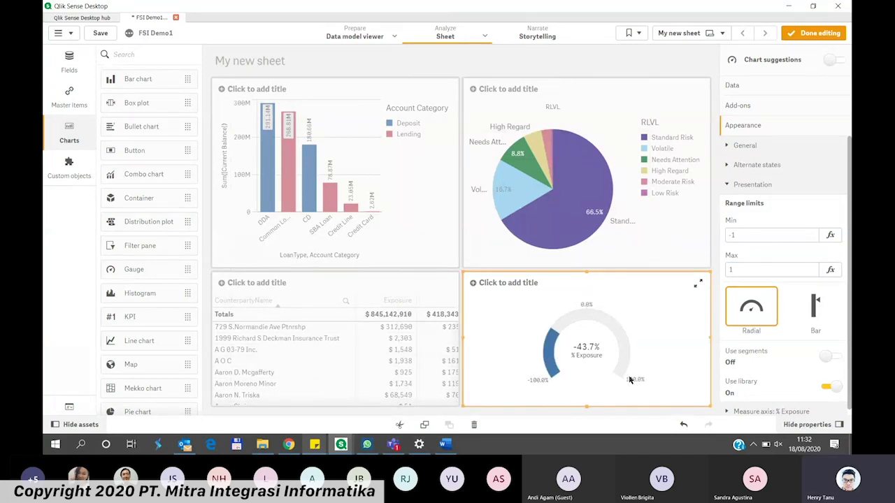
Step: Turn on segments for the gauge, turn off the library colors, and add two limits to divide it into three segments
scroll(761, 347, down, 1)
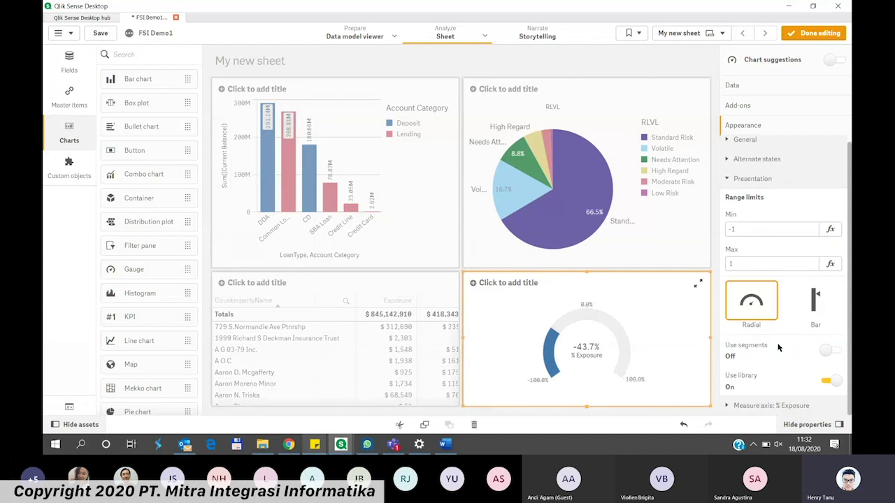
click(827, 350)
click(827, 382)
scroll(776, 365, down, 2)
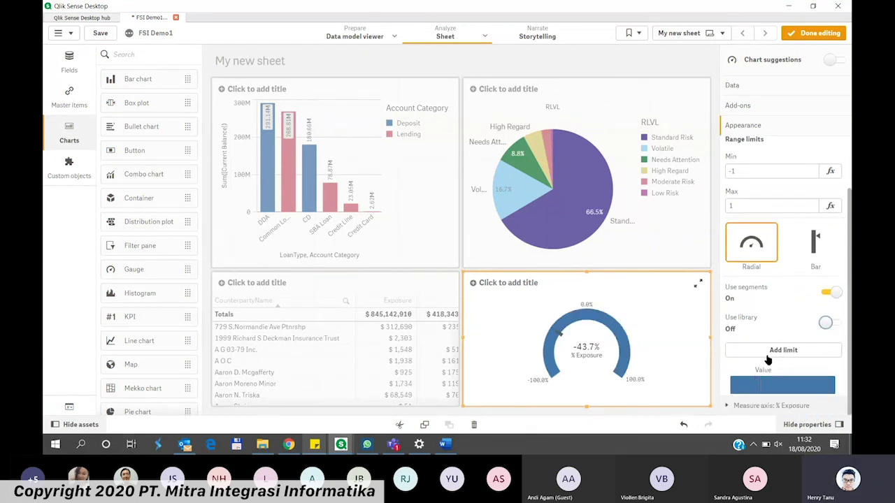
click(768, 350)
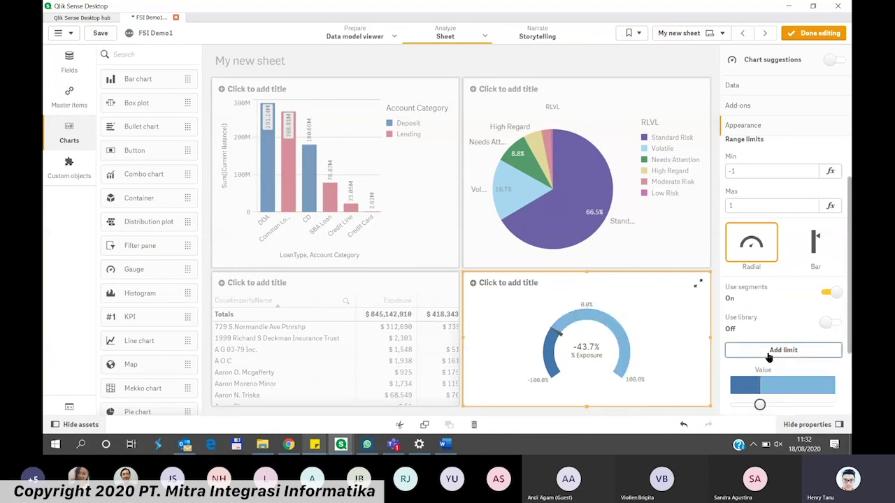
click(768, 350)
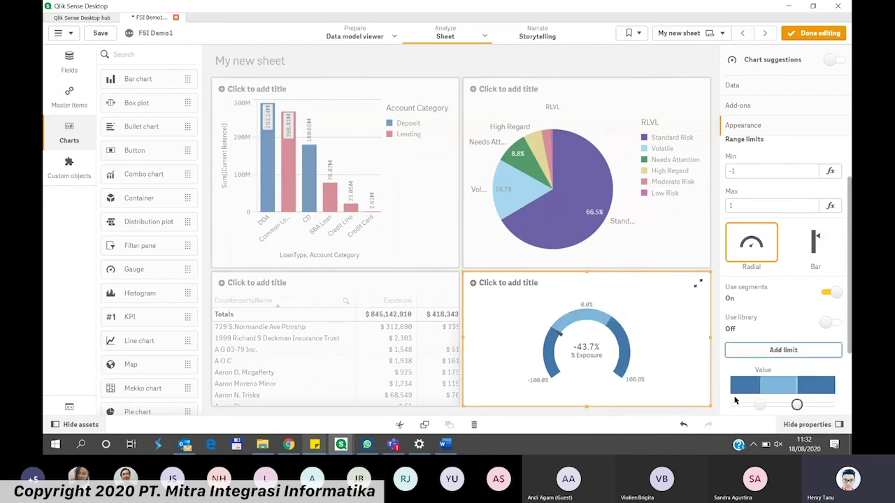
click(796, 404)
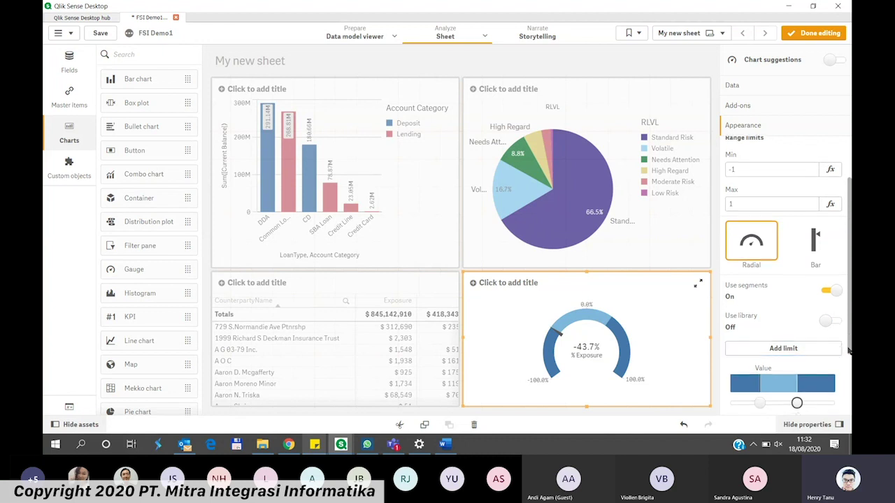
scroll(769, 363, down, 2)
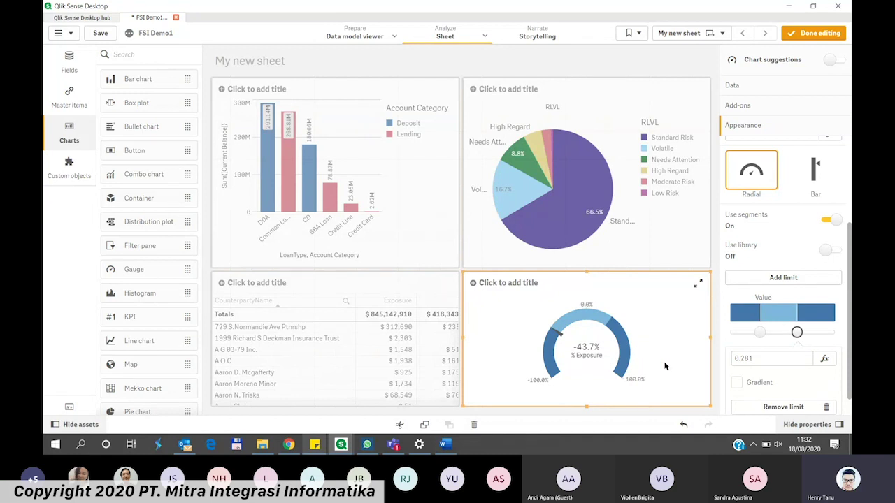
Step: Color the gauge's first segment red and its middle segment yellow
click(738, 316)
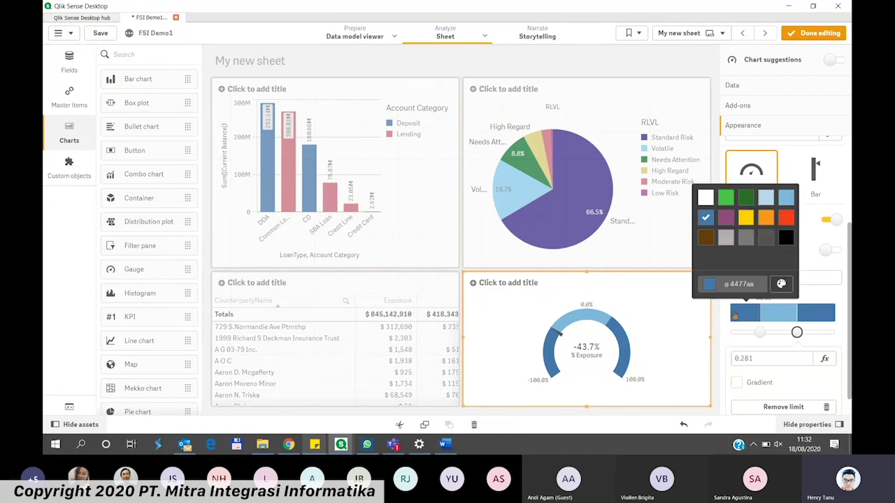
click(787, 219)
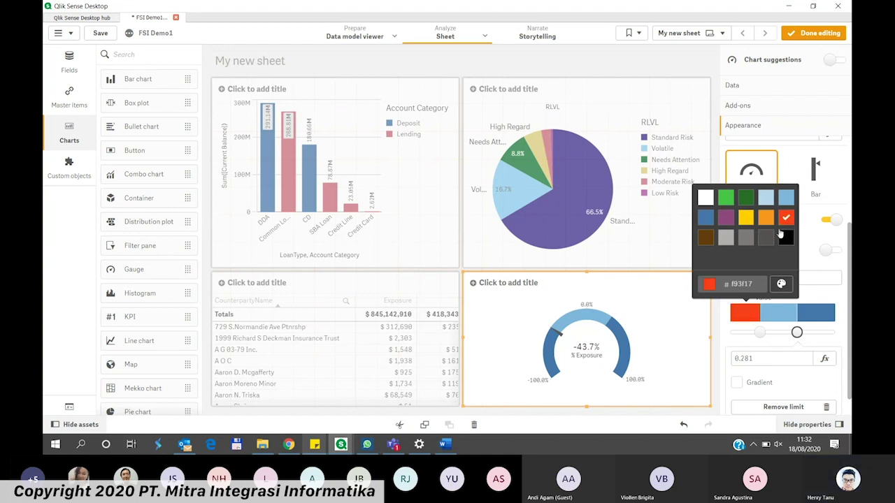
click(774, 321)
click(774, 324)
click(804, 220)
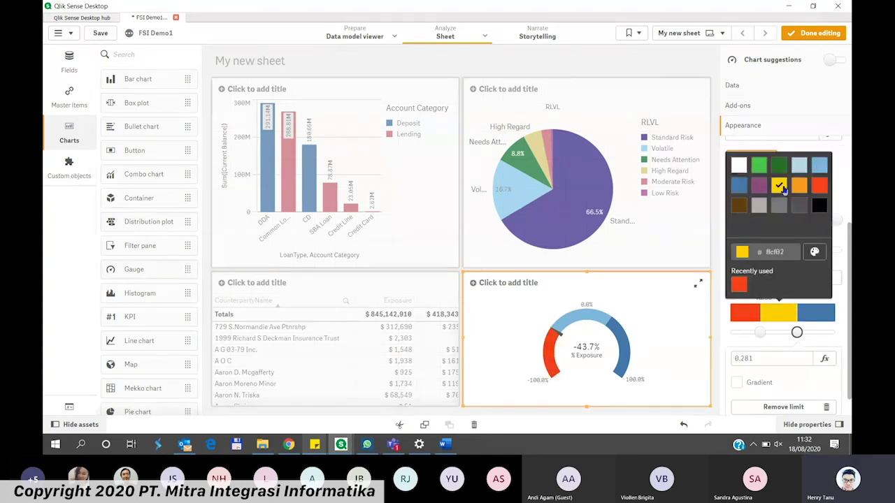
click(818, 315)
click(817, 316)
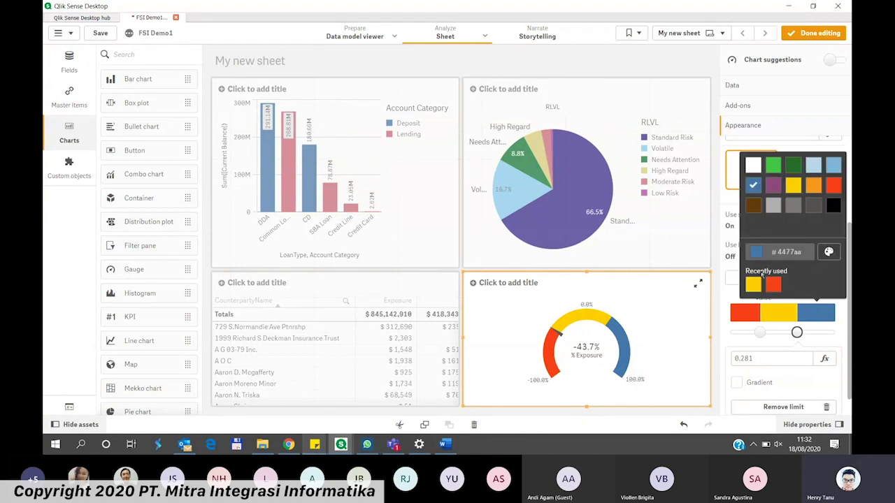
Step: Recolor the gauge's first segment green and its last segment red
click(745, 313)
click(745, 314)
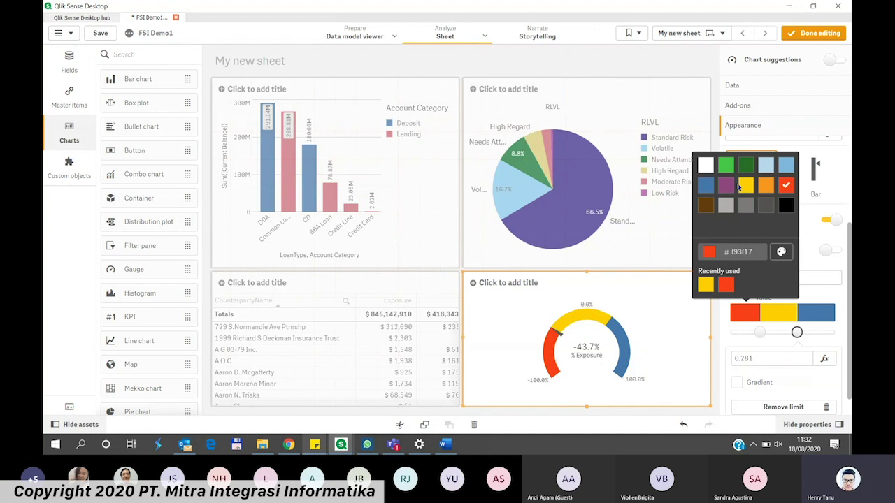
click(727, 166)
click(778, 318)
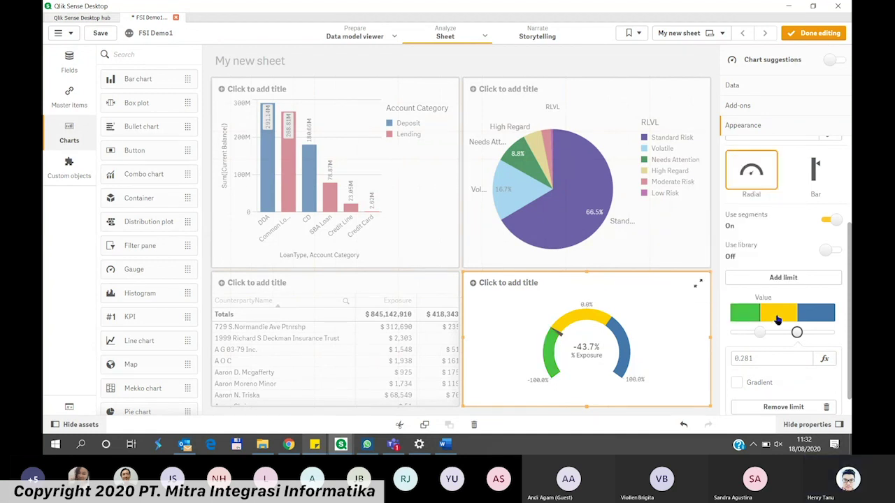
click(777, 319)
click(827, 319)
click(827, 319)
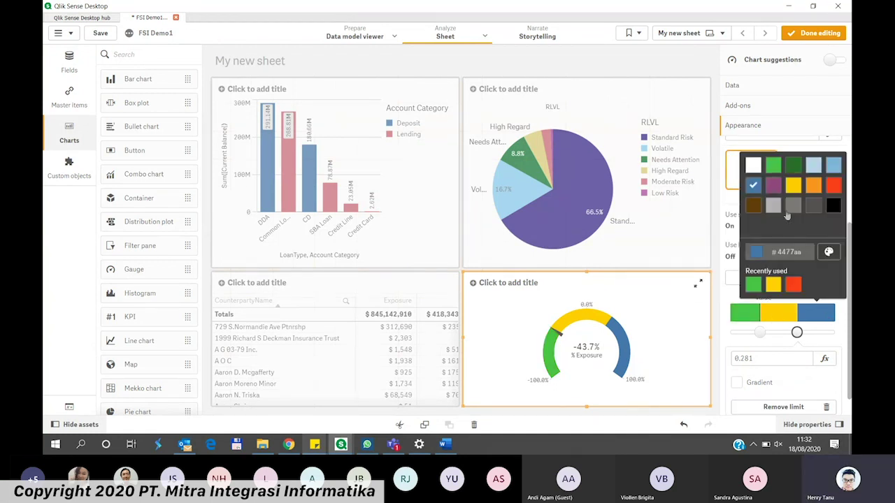
click(833, 185)
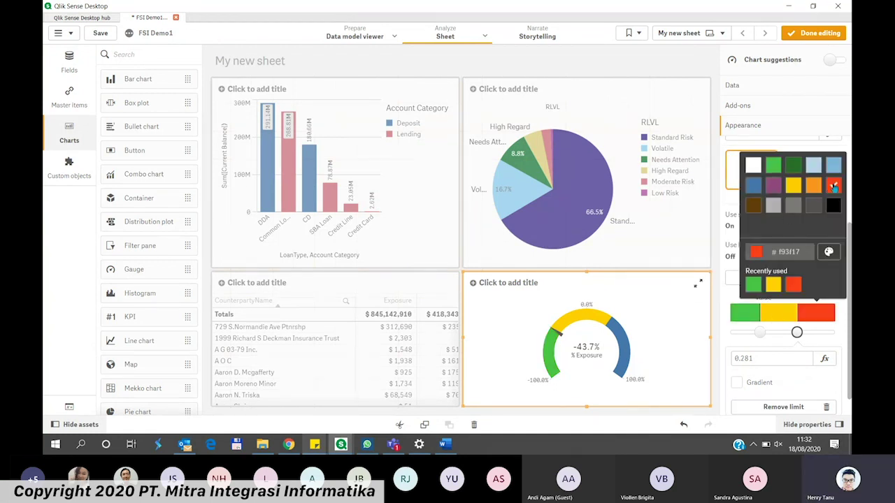
click(731, 342)
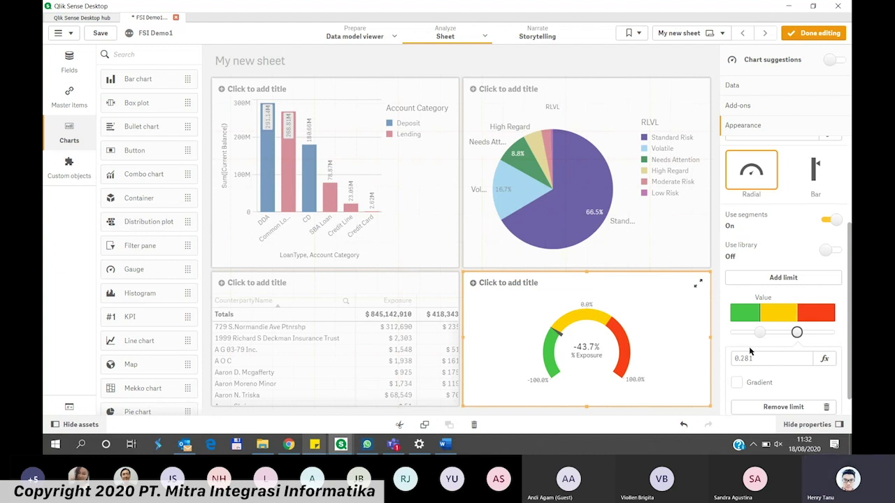
Step: Apply a gradient at the gauge's upper limit and set the % Exposure measure axis scale to Narrow
click(736, 382)
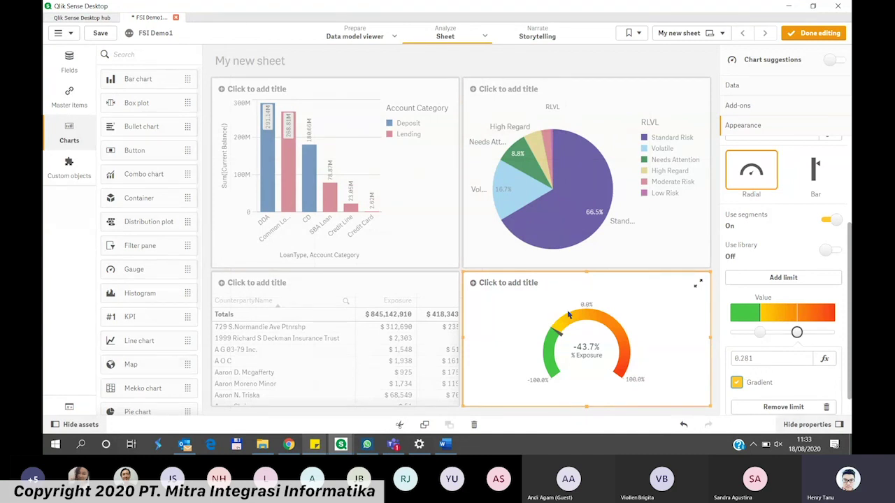
scroll(761, 334, down, 1)
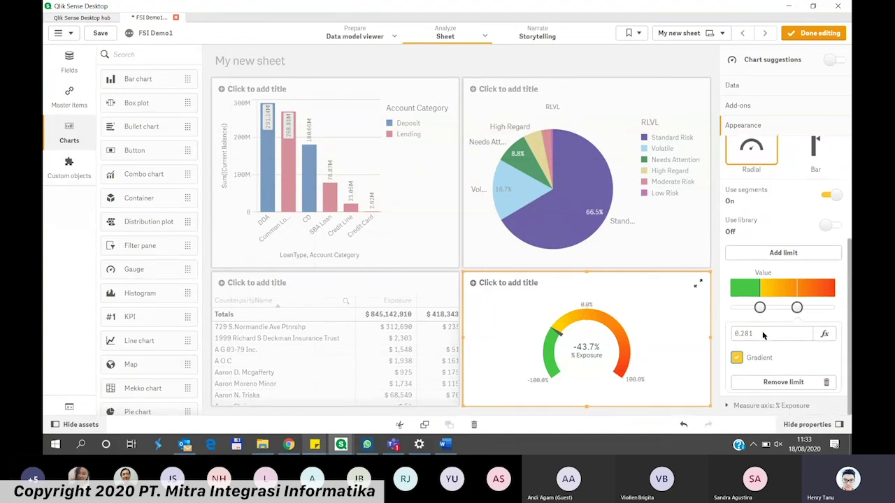
click(742, 405)
click(790, 402)
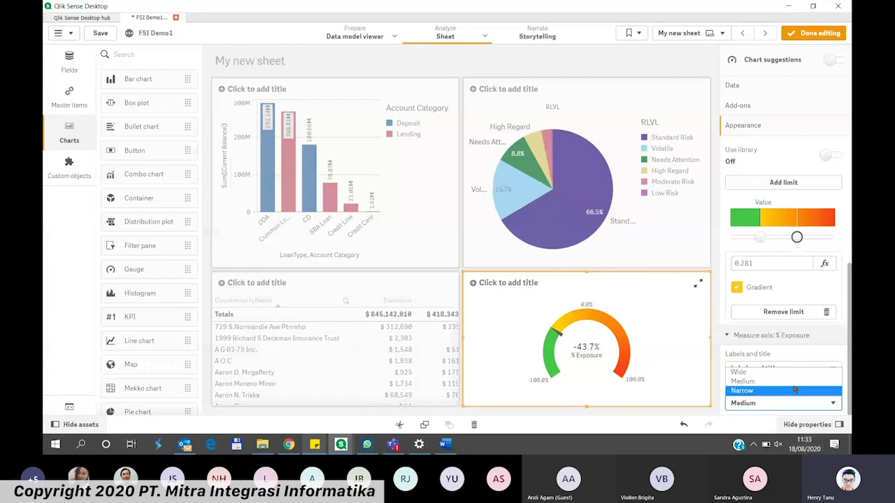
click(794, 389)
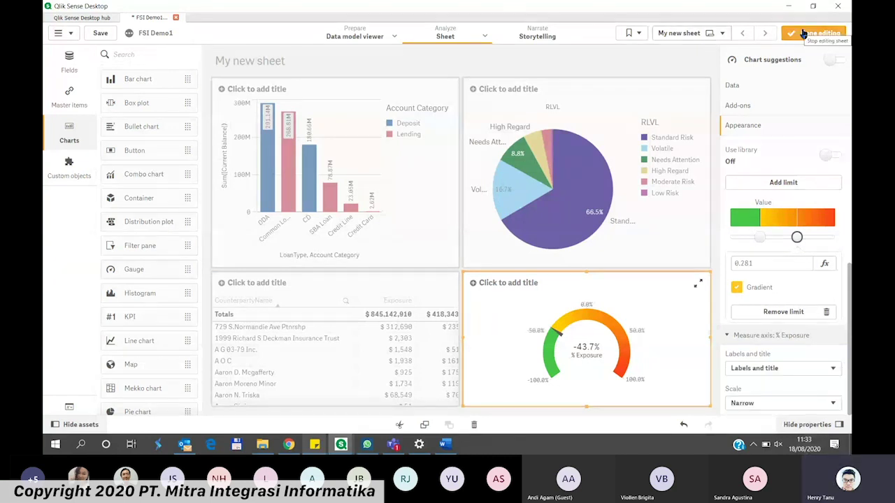
Step: Finish editing the sheet and save the app
click(803, 34)
click(109, 35)
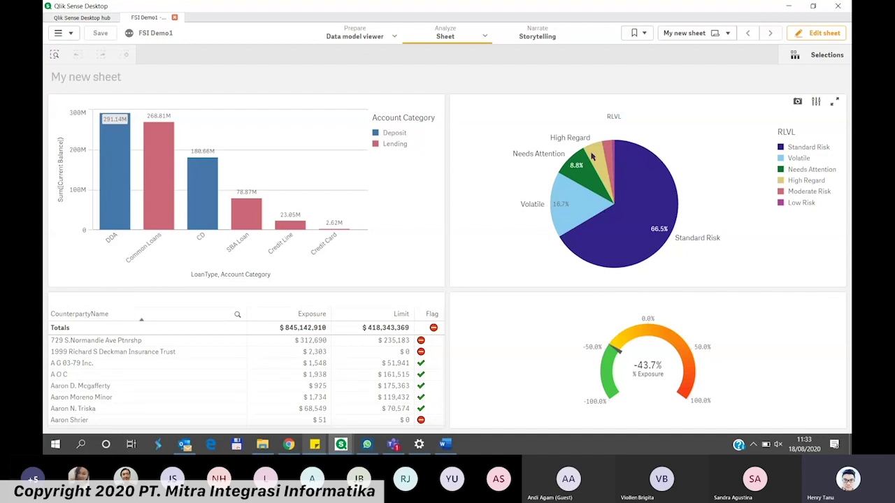
Step: Filter the sheet to the Needs Attention risk level to examine its effect on all charts, and clear the selection
click(573, 180)
click(650, 332)
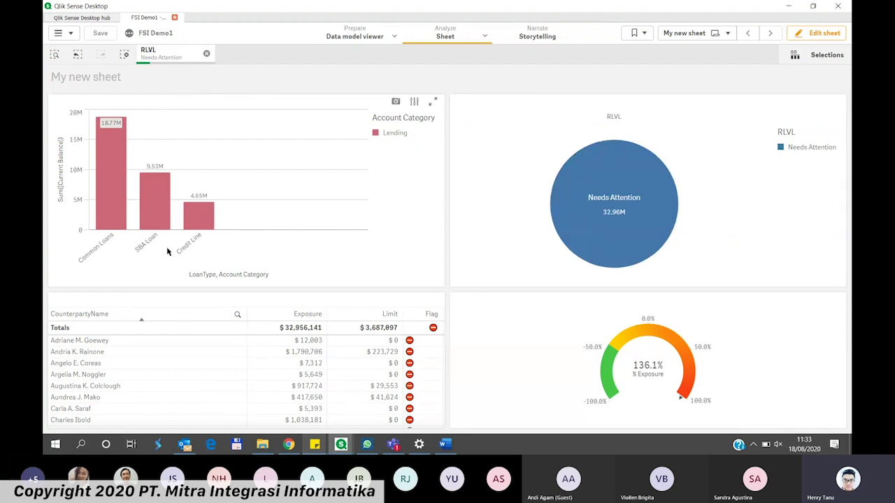
click(206, 53)
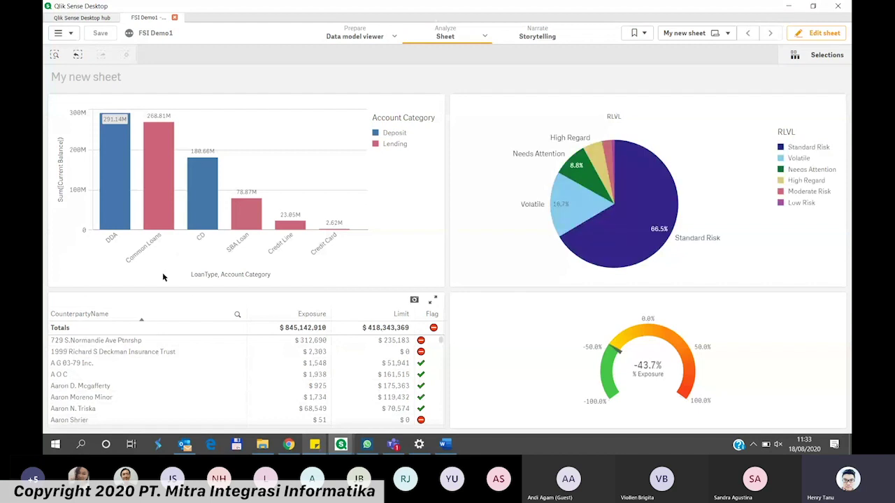
Step: Filter the sheet to the SBA Loan type to examine its risk breakdown and exposure, and clear the selection
click(254, 216)
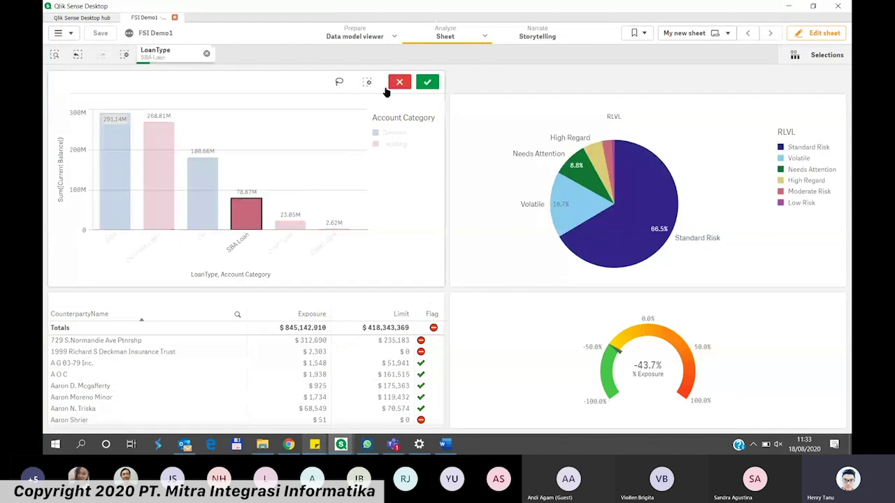
click(427, 82)
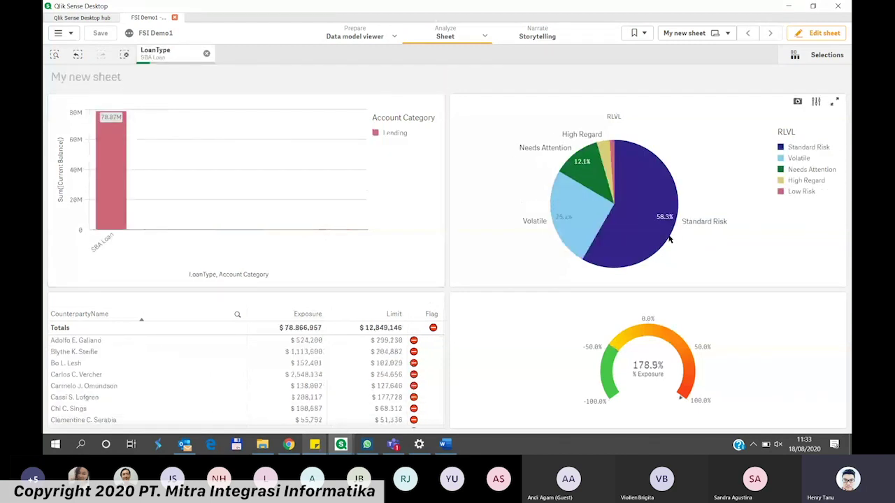
click(206, 53)
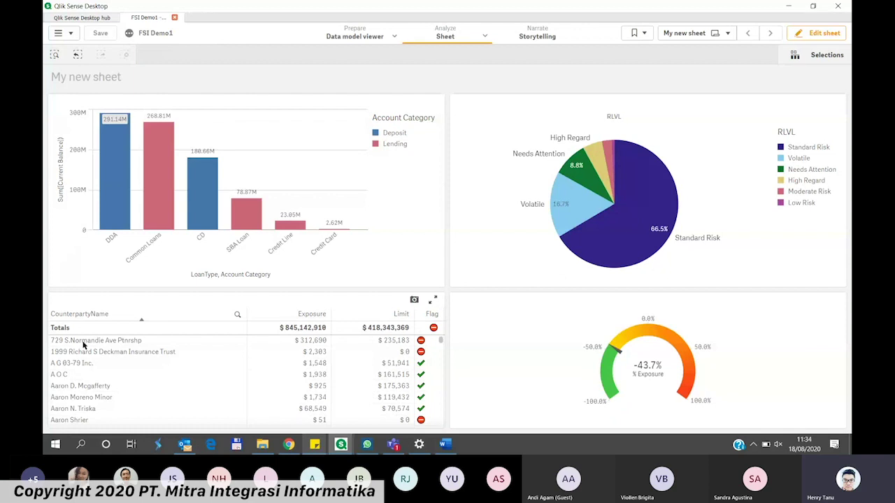
Step: Filter the sheet to the first counterparty in the table to examine its loans, risk level and exposure, and clear the selection
click(84, 342)
click(234, 297)
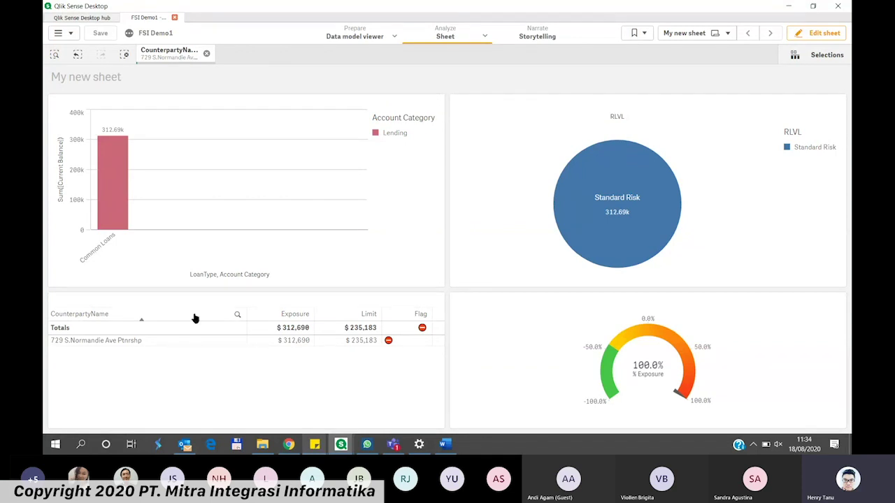
mouse_move(584, 218)
click(206, 53)
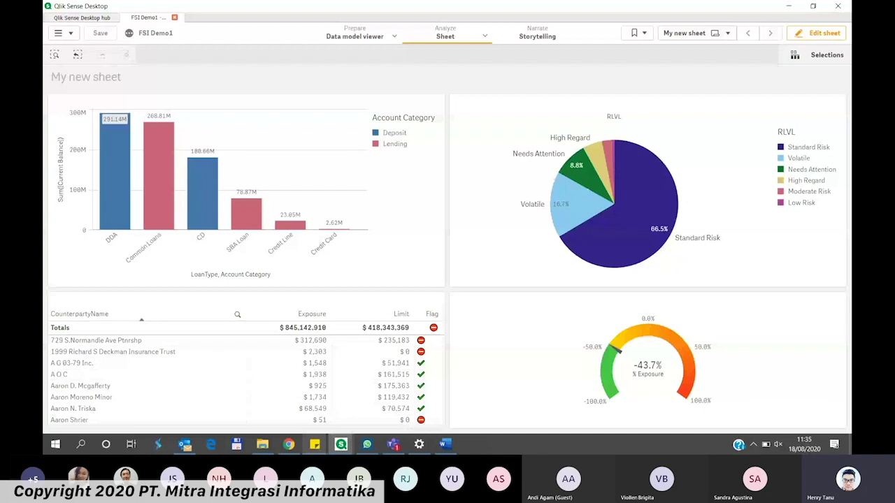
Step: Switch to the Microsoft Teams meeting, show its participants, and look through the attendee list
key(alt+Tab)
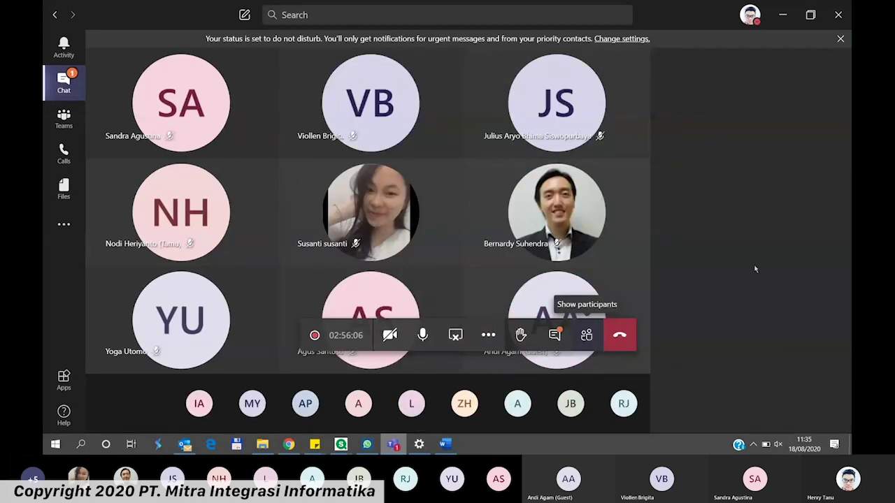
click(586, 335)
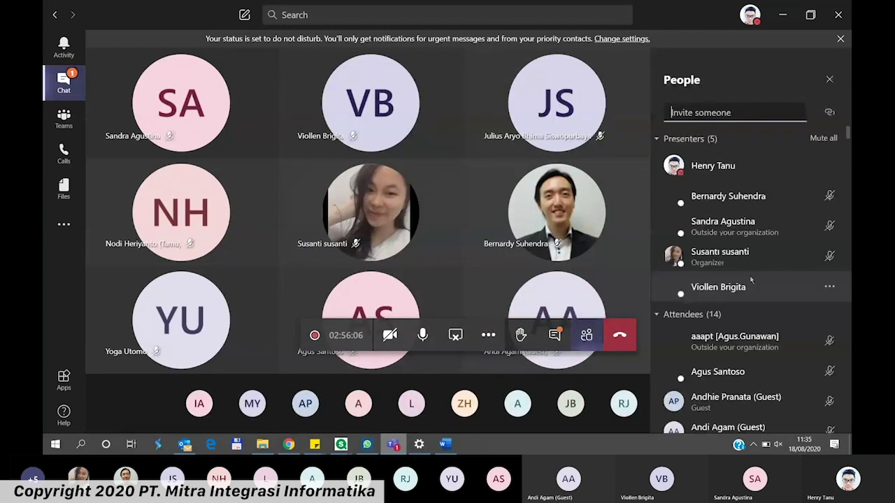
scroll(702, 342, down, 5)
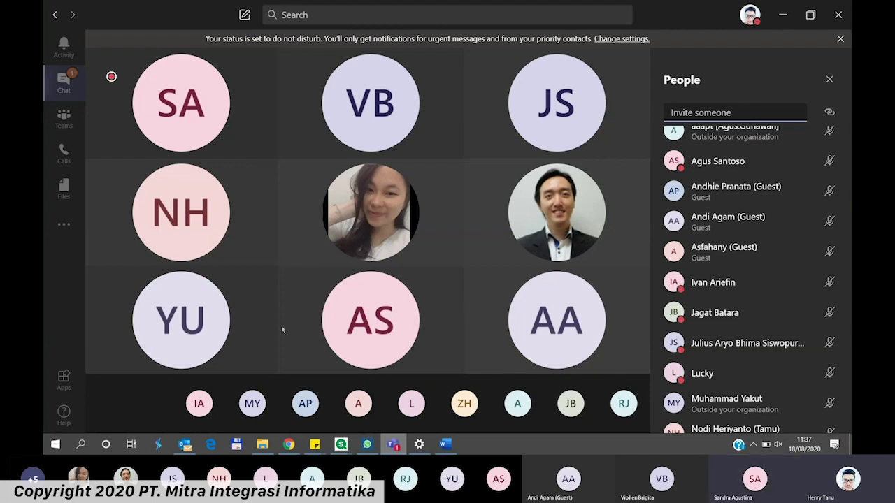
Step: Stop sharing the screen in the Teams meeting
mouse_move(334, 181)
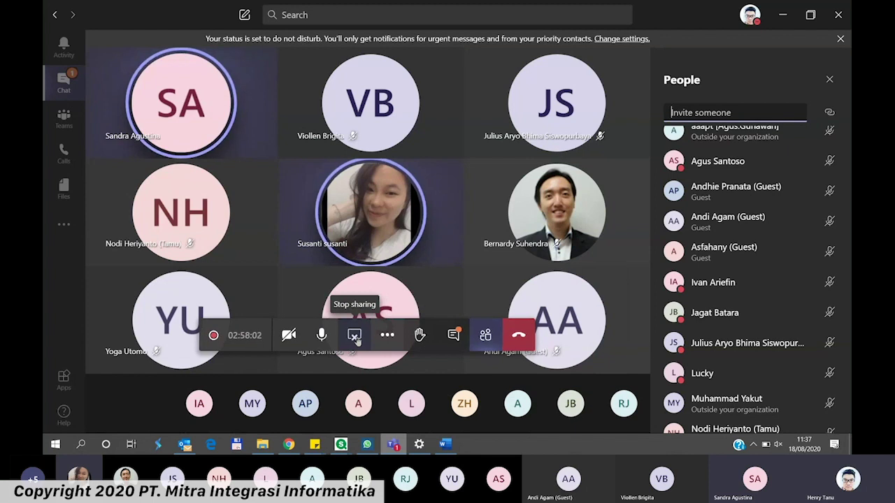
click(354, 336)
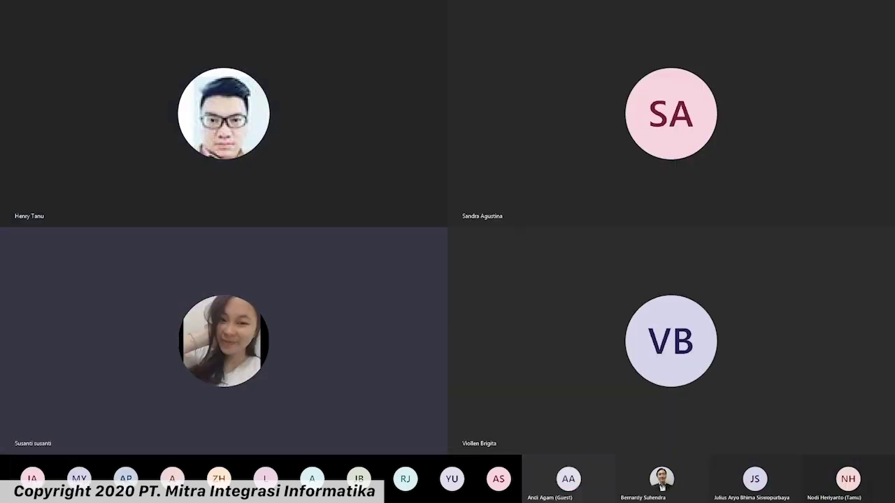